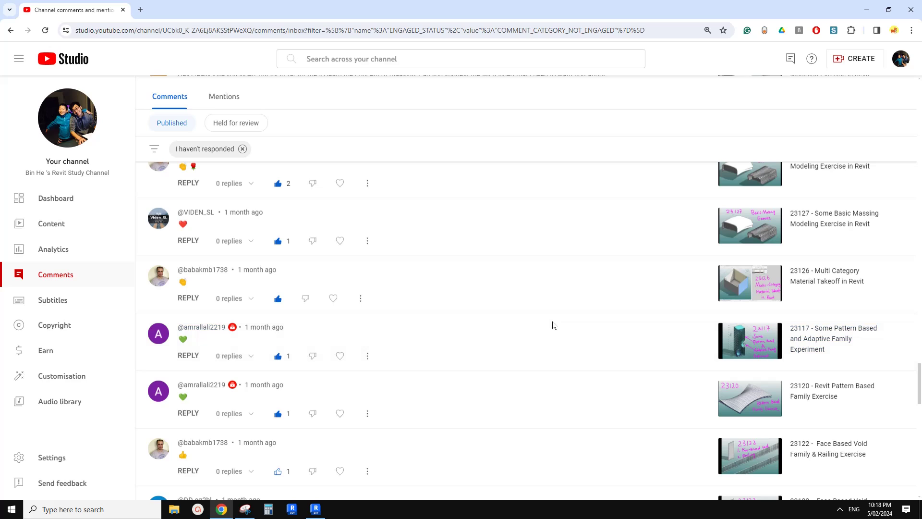
Switch to Revit and create a new project based on another template from the template list.
{"action": "scroll", "coordinate": [502, 311], "scroll_direction": "up", "scroll_amount": 1}
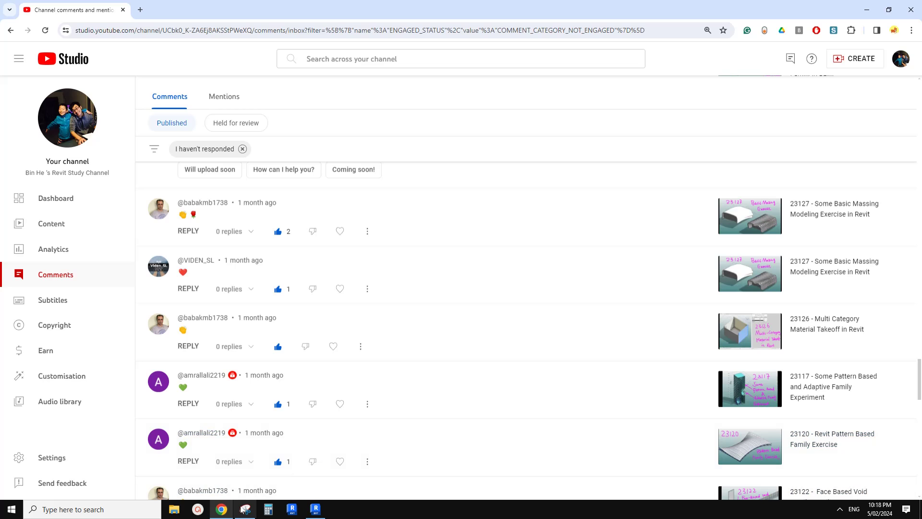
{"action": "left_click", "coordinate": [316, 509]}
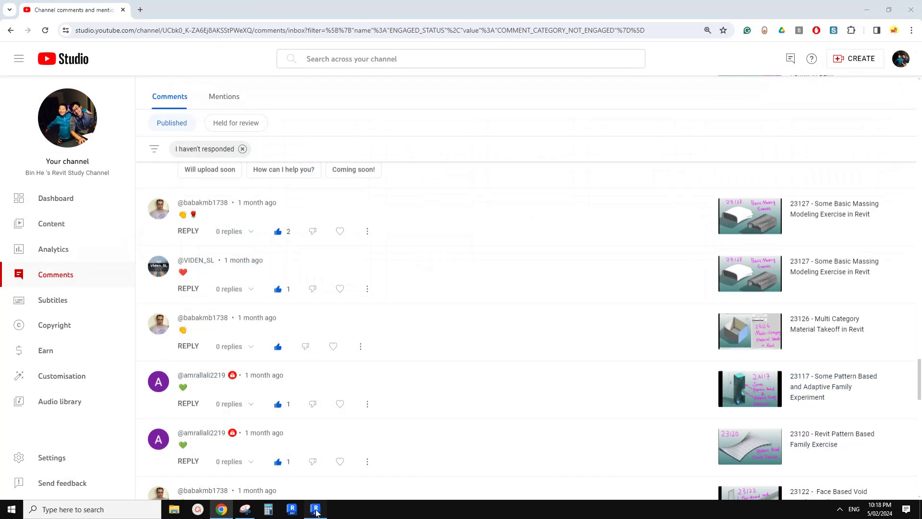
{"action": "left_click", "coordinate": [315, 510]}
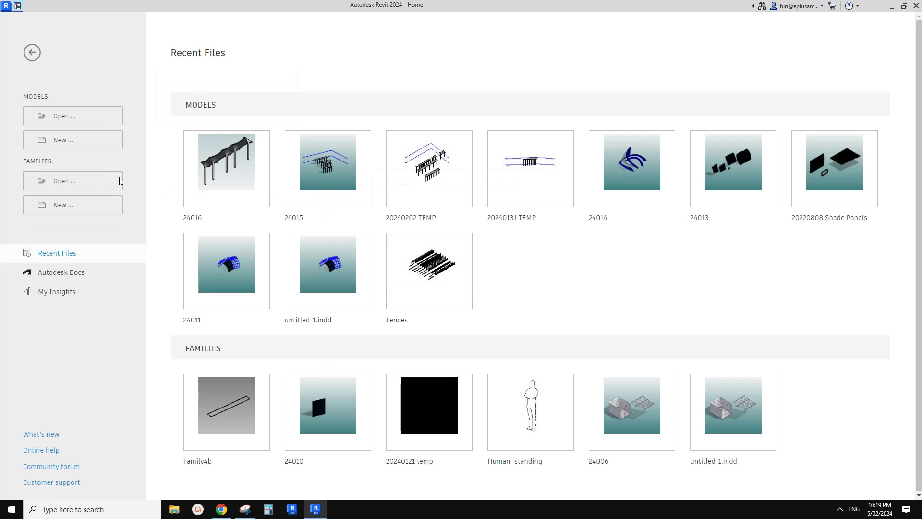
{"action": "left_click", "coordinate": [63, 143]}
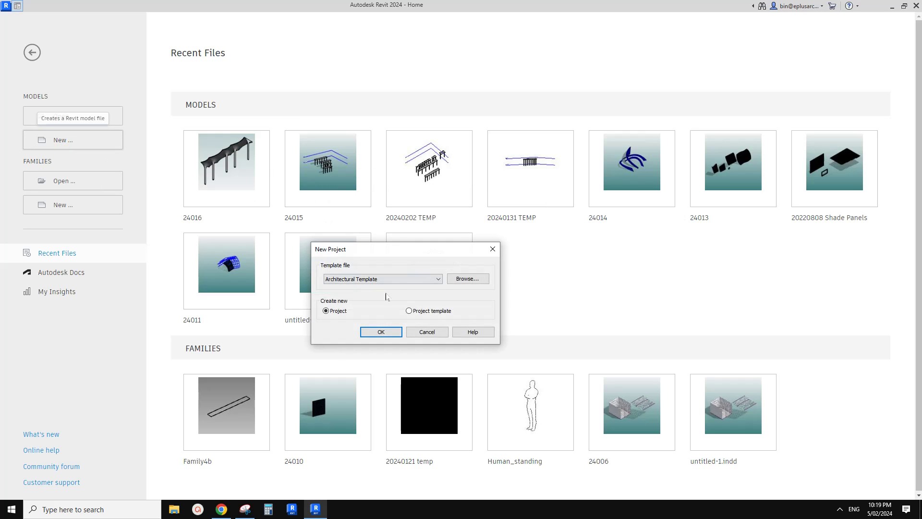
{"action": "left_click", "coordinate": [384, 279]}
{"action": "left_click", "coordinate": [363, 297]}
{"action": "left_click", "coordinate": [381, 332]}
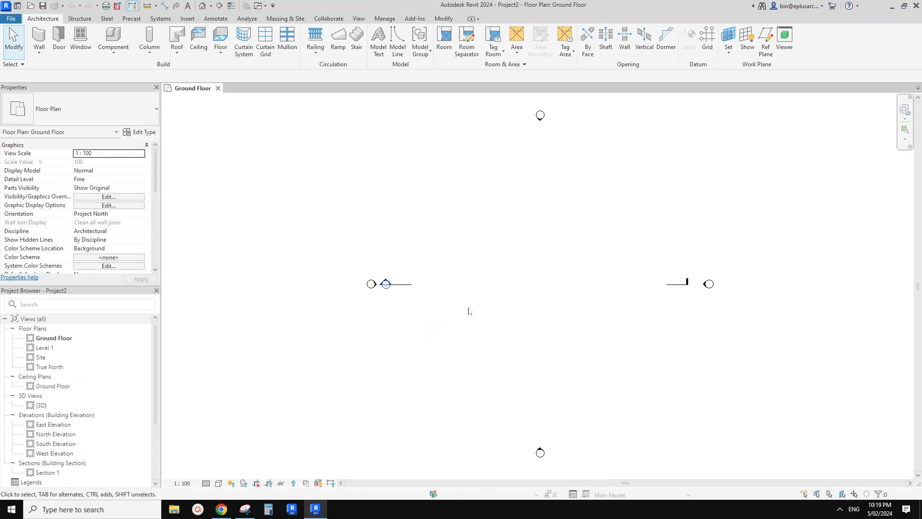
Draw a straight horizontal wall about 12300 mm long on the Ground Floor plan and show it in 3D.
{"action": "key", "text": "w"}
{"action": "key", "text": "a"}
{"action": "left_click", "coordinate": [408, 259]}
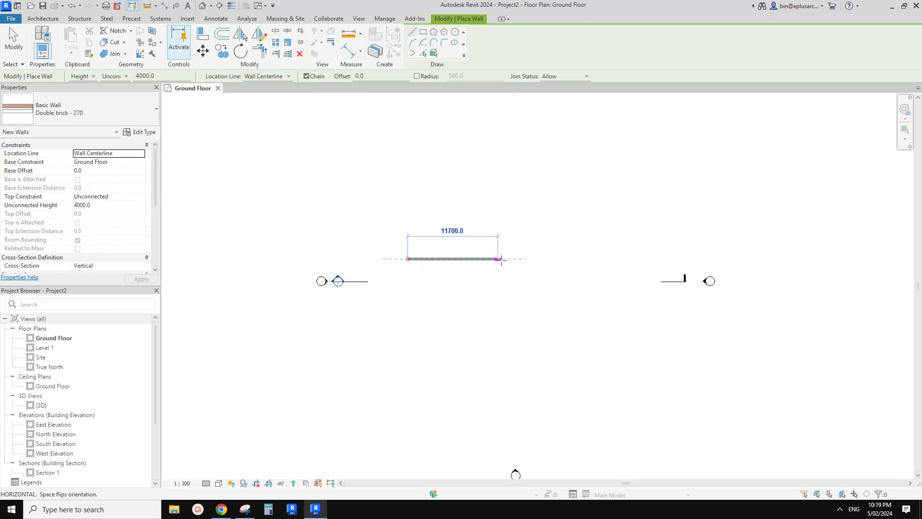
{"action": "left_click", "coordinate": [502, 260]}
{"action": "key", "text": "Escape"}
{"action": "key", "text": "Escape"}
{"action": "left_click", "coordinate": [221, 6]}
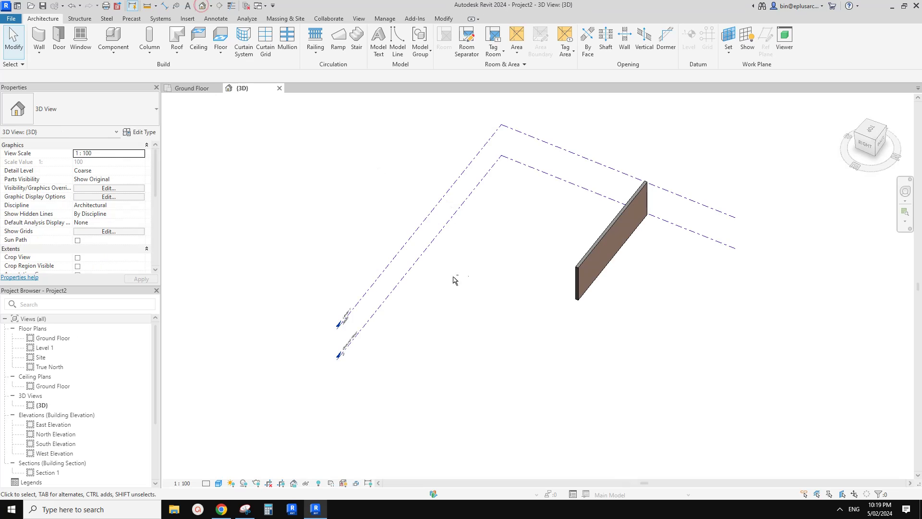
{"action": "double_click", "coordinate": [617, 252]}
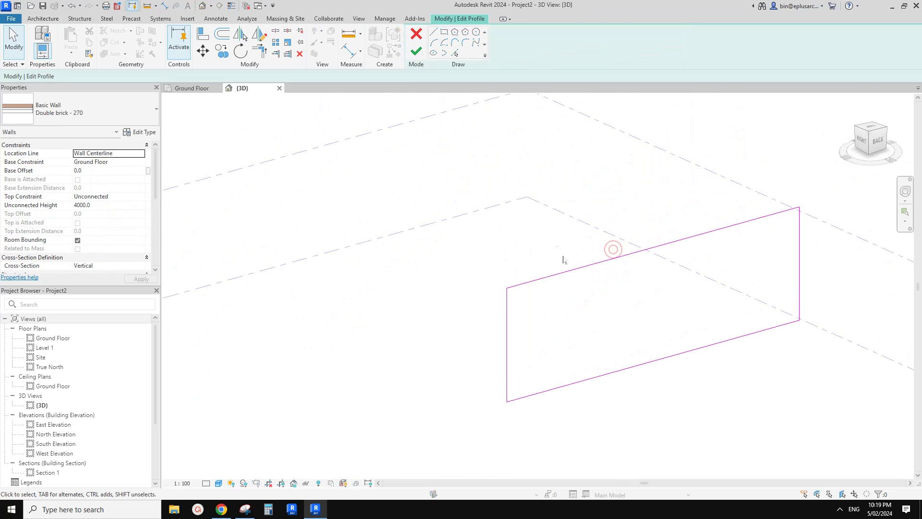
{"action": "left_click", "coordinate": [412, 49]}
{"action": "scroll", "coordinate": [615, 258], "scroll_direction": "down", "scroll_amount": 1}
{"action": "middle_click_drag", "start_coordinate": [601, 251], "coordinate": [497, 274]}
{"action": "scroll", "coordinate": [540, 315], "scroll_direction": "up", "scroll_amount": 3}
{"action": "middle_click_drag", "start_coordinate": [541, 315], "coordinate": [461, 295]}
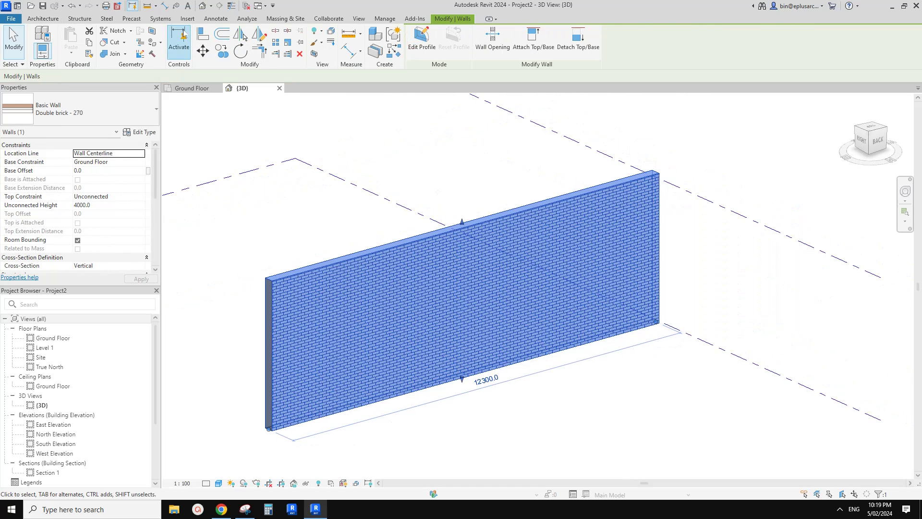
{"action": "key", "text": "Escape"}
Set the wall's brick face as the work plane and place model text reading "Model Text" on it.
{"action": "left_click", "coordinate": [379, 40]}
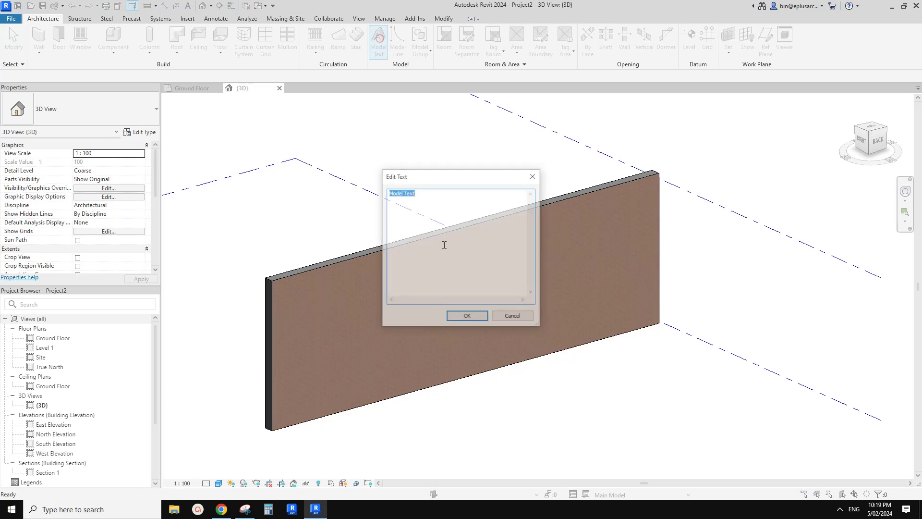
{"action": "left_click", "coordinate": [474, 319]}
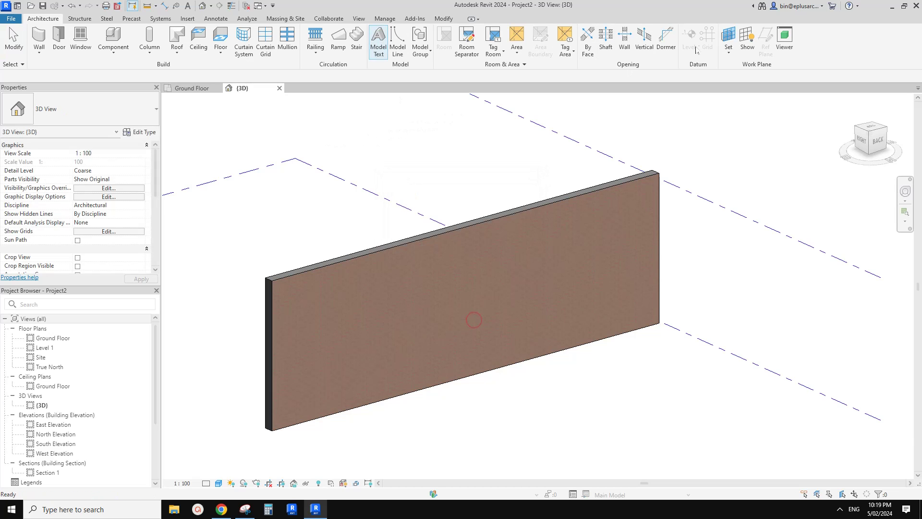
{"action": "left_click", "coordinate": [728, 36]}
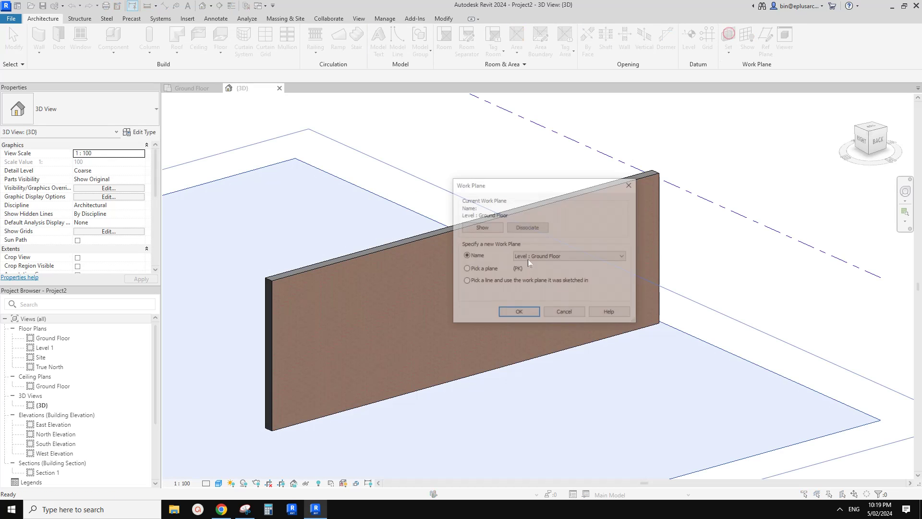
{"action": "left_click", "coordinate": [525, 317]}
{"action": "left_click", "coordinate": [375, 49]}
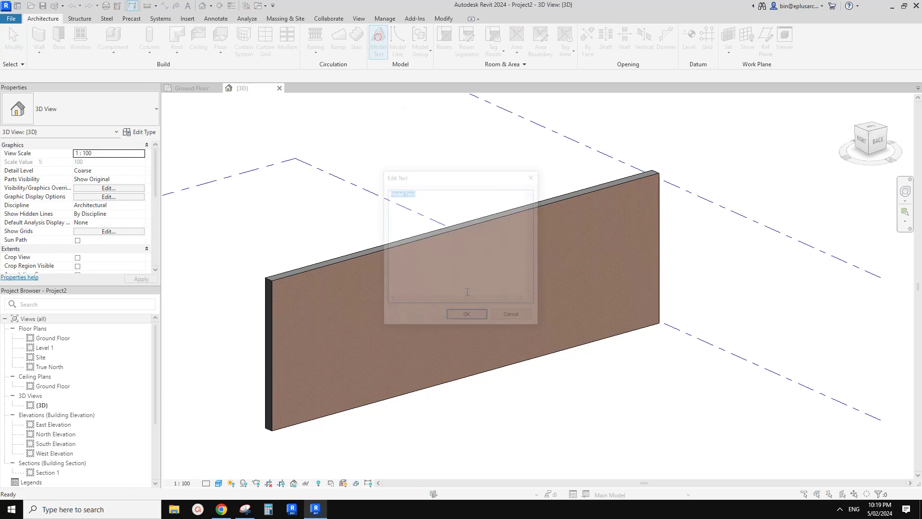
{"action": "left_click", "coordinate": [470, 317]}
{"action": "left_click", "coordinate": [413, 315]}
{"action": "scroll", "coordinate": [476, 309], "scroll_direction": "up", "scroll_amount": 2}
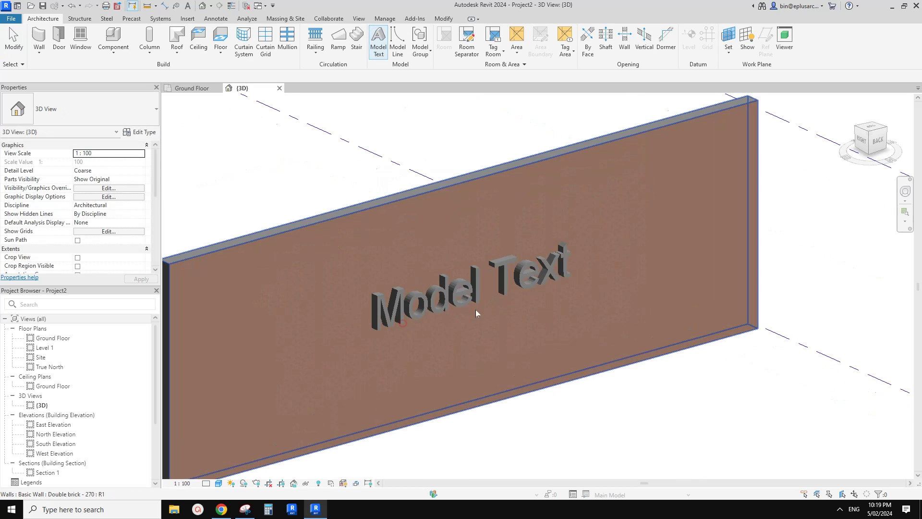
Set the model text's depth to -1000 mm.
{"action": "left_click", "coordinate": [456, 288]}
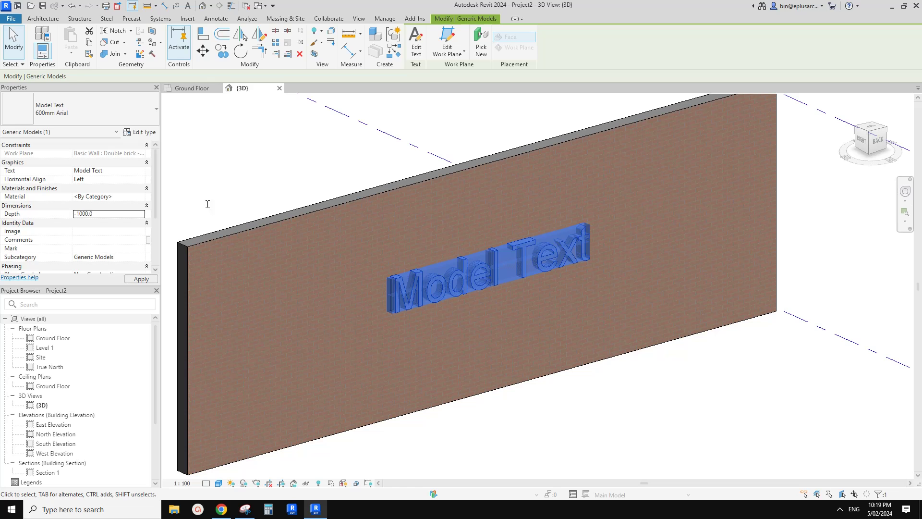
{"action": "middle_click_drag", "start_coordinate": [454, 237], "coordinate": [379, 262], "text": "shift"}
{"action": "key", "text": "Escape"}
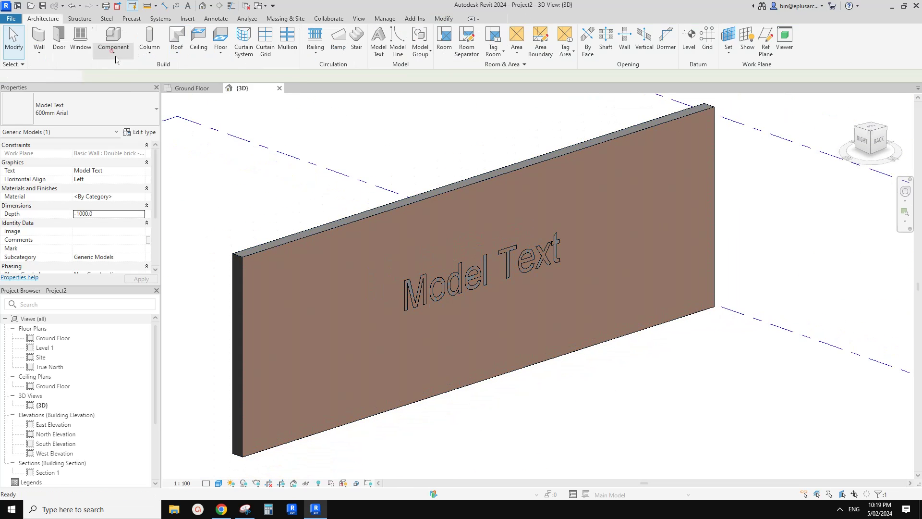
Join the geometry of the model text and the wall.
{"action": "key", "text": "j"}
{"action": "key", "text": "g"}
{"action": "left_click", "coordinate": [432, 286]}
{"action": "left_click", "coordinate": [428, 282]}
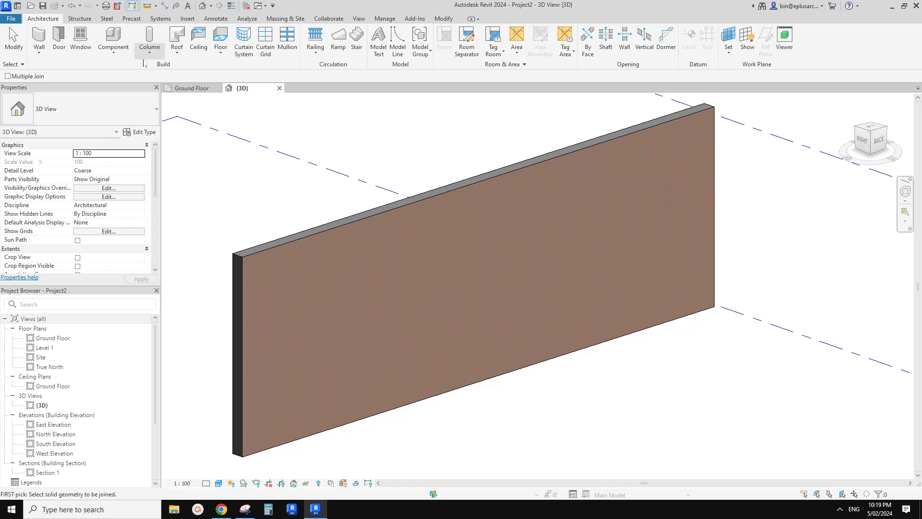
{"action": "middle_click_drag", "start_coordinate": [338, 192], "coordinate": [269, 202], "text": "shift"}
Switch the join order between the wall and the model text.
{"action": "left_click", "coordinate": [443, 18]}
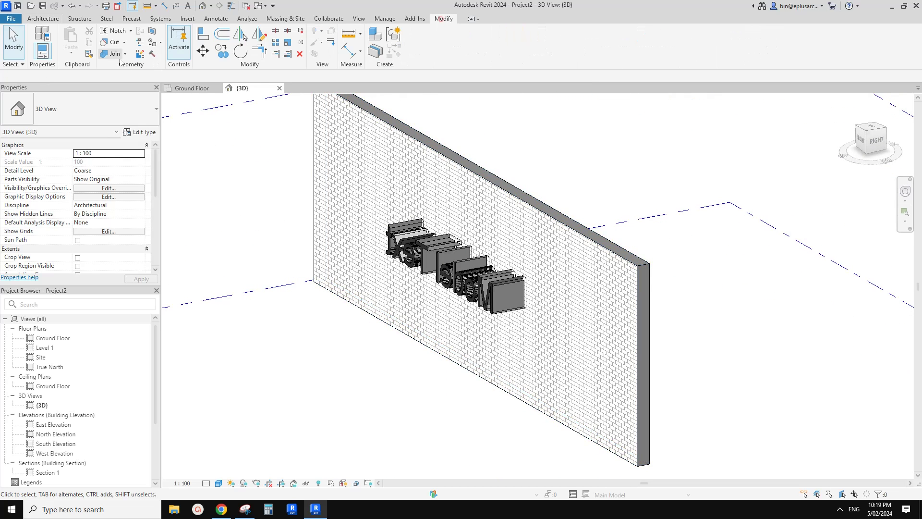
{"action": "left_click", "coordinate": [126, 54]}
{"action": "left_click", "coordinate": [130, 111]}
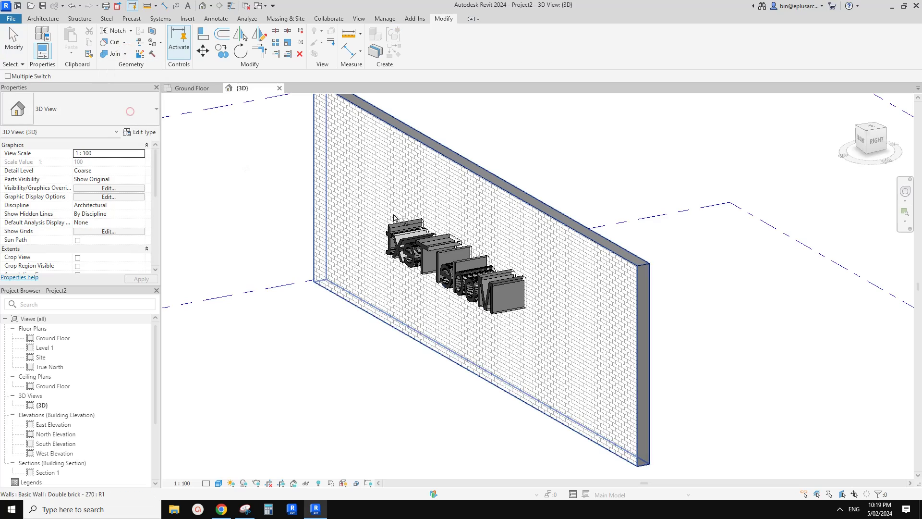
{"action": "left_click", "coordinate": [437, 247]}
{"action": "middle_click_drag", "start_coordinate": [533, 254], "coordinate": [385, 299], "text": "shift"}
{"action": "key", "text": "Escape"}
{"action": "left_click", "coordinate": [454, 275]}
{"action": "key", "text": "Escape"}
{"action": "scroll", "coordinate": [501, 398], "scroll_direction": "up", "scroll_amount": 2}
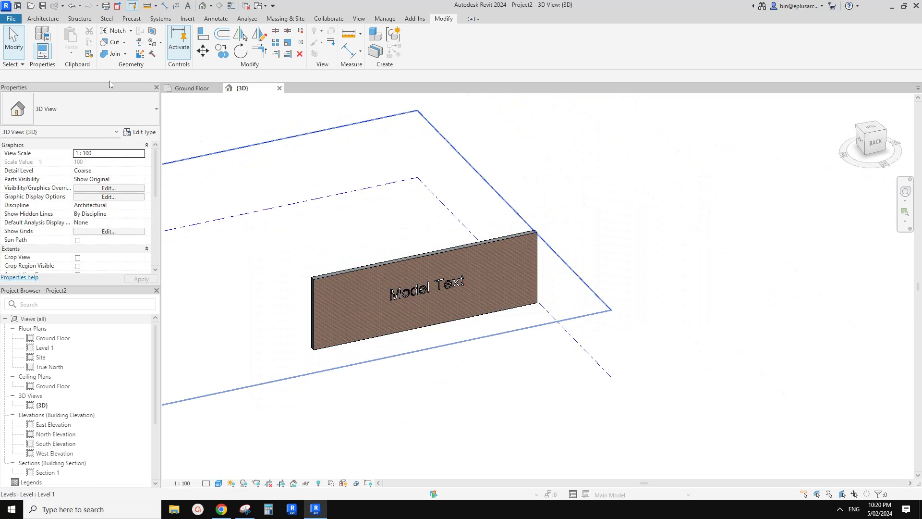
Draw a curved Double brick - 270 wall alongside the straight wall, using a start-end-radius arc.
{"action": "left_click", "coordinate": [43, 18]}
{"action": "left_click", "coordinate": [338, 251]}
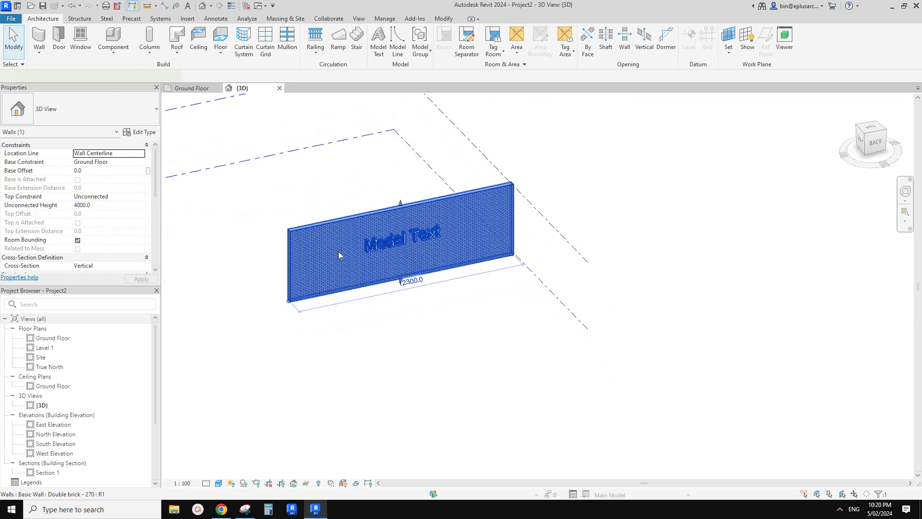
{"action": "middle_click_drag", "start_coordinate": [339, 252], "coordinate": [355, 291], "text": "shift"}
{"action": "key", "text": "w"}
{"action": "key", "text": "a"}
{"action": "left_click", "coordinate": [412, 43]}
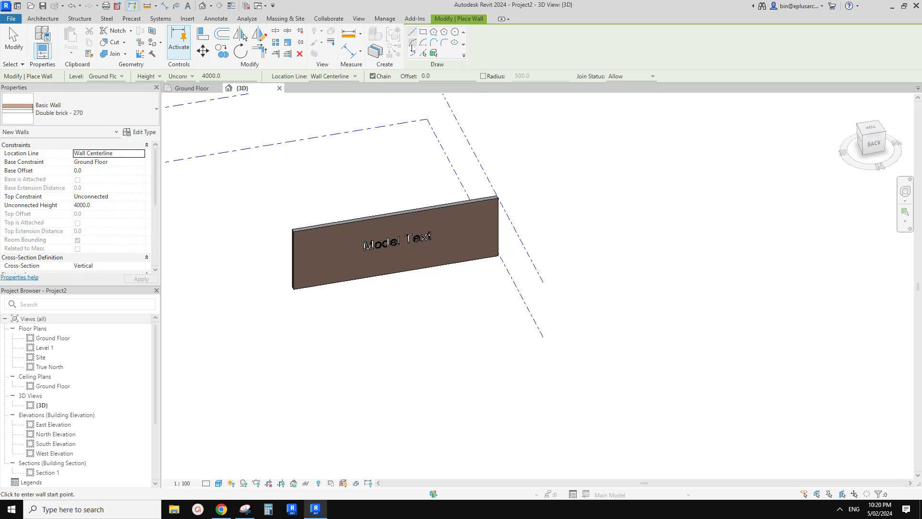
{"action": "left_click", "coordinate": [288, 373]}
{"action": "left_click", "coordinate": [523, 340]}
{"action": "left_click", "coordinate": [396, 308]}
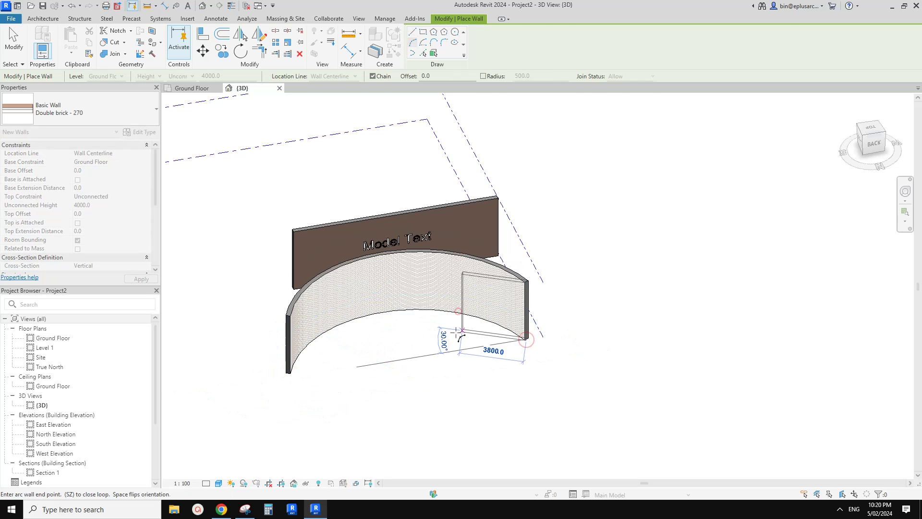
{"action": "key", "text": "Escape"}
{"action": "key", "text": "Escape"}
{"action": "middle_click_drag", "start_coordinate": [395, 307], "coordinate": [497, 322], "text": "shift"}
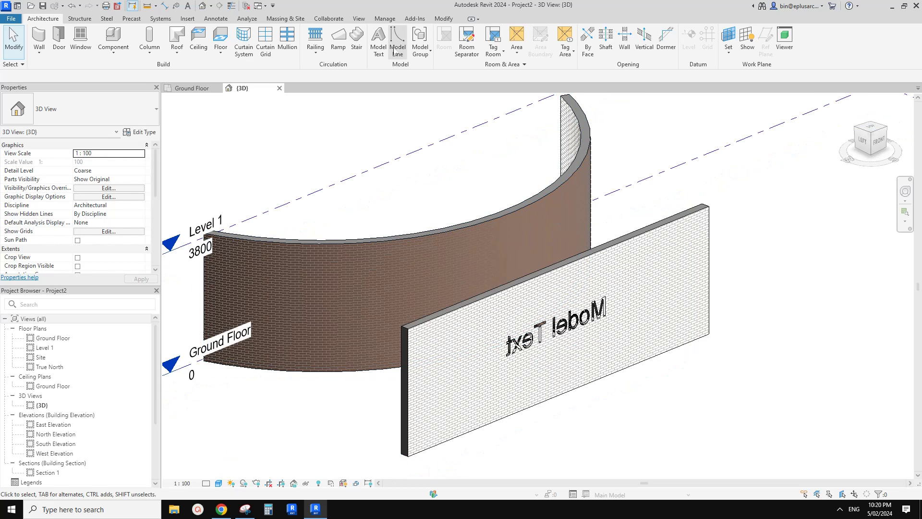
Try to set the curved wall's face as the work plane and place model text on it.
{"action": "left_click", "coordinate": [731, 39]}
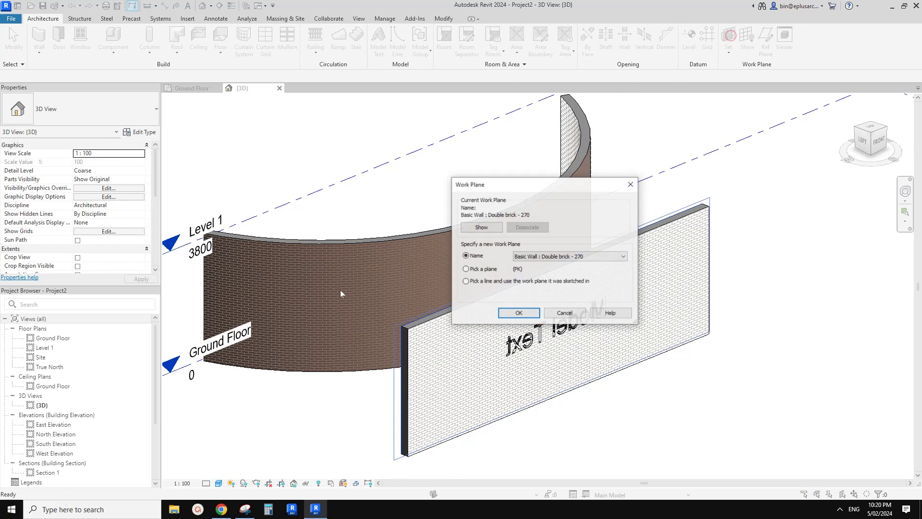
{"action": "left_click", "coordinate": [522, 315]}
{"action": "left_click", "coordinate": [384, 288]}
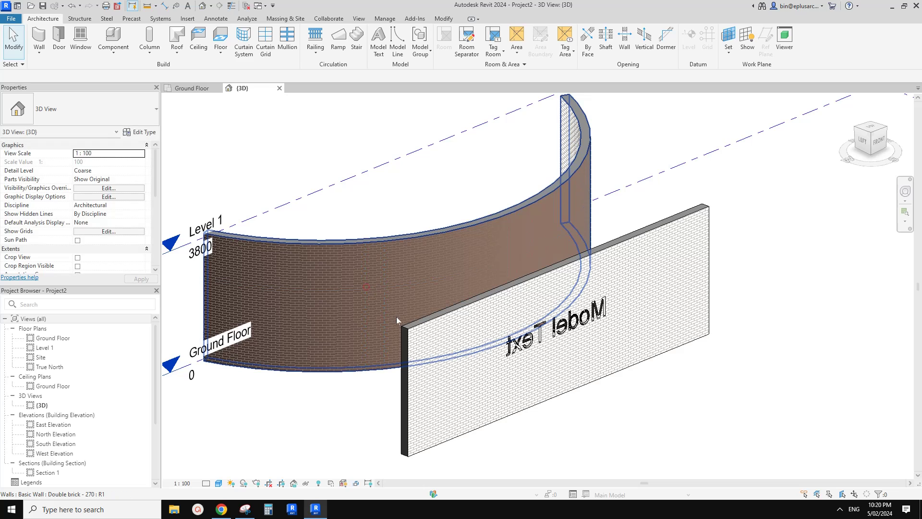
{"action": "left_click", "coordinate": [397, 44]}
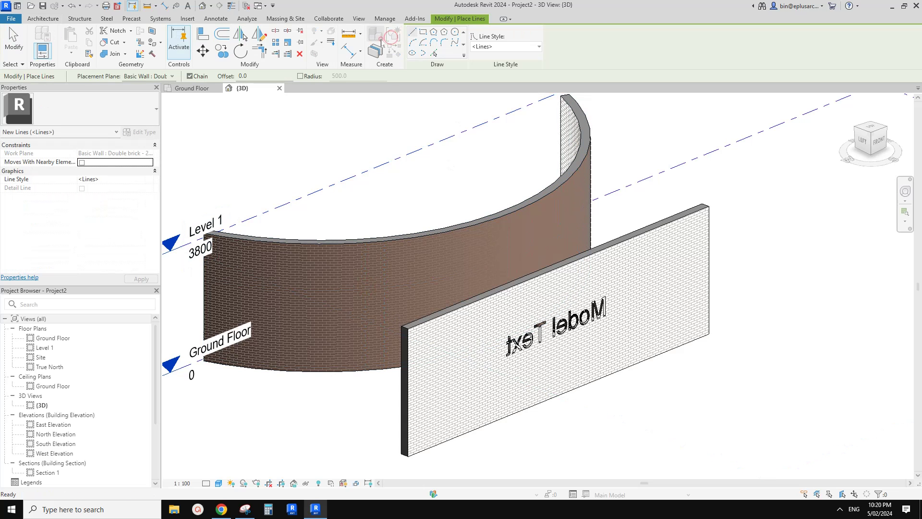
{"action": "left_click", "coordinate": [42, 18]}
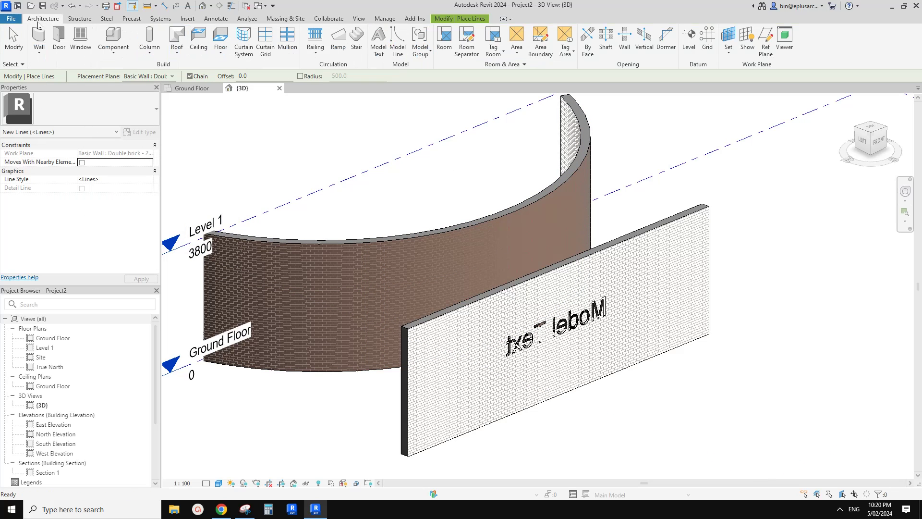
{"action": "left_click", "coordinate": [384, 51]}
{"action": "left_click", "coordinate": [468, 317]}
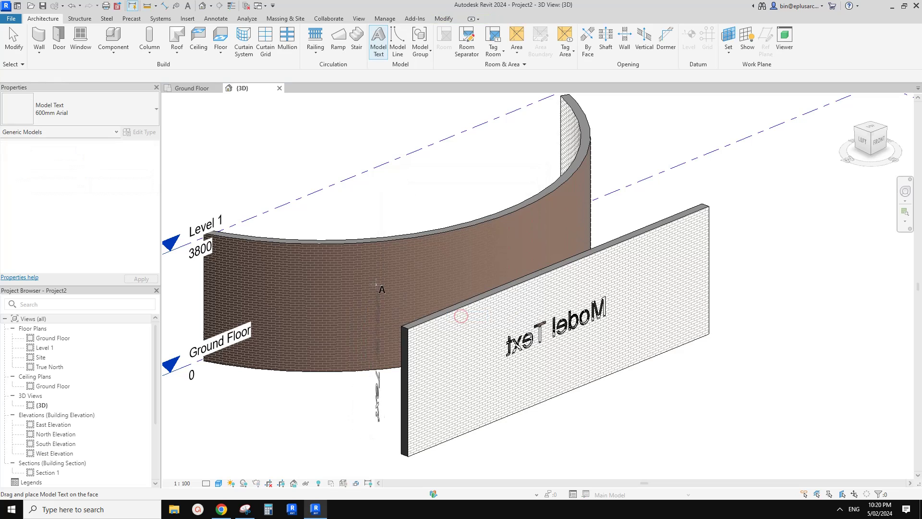
{"action": "key", "text": "Escape"}
{"action": "key", "text": "Escape"}
{"action": "middle_click_drag", "start_coordinate": [392, 284], "coordinate": [348, 260], "text": "shift"}
Move the straight wall with the text sideways, clear of the curved wall's outer face.
{"action": "left_click_drag", "start_coordinate": [383, 275], "coordinate": [596, 243]}
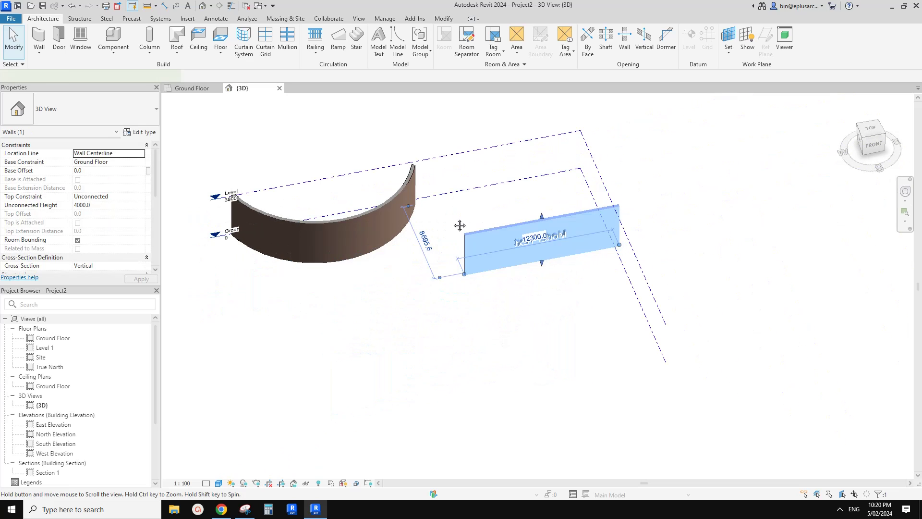
{"action": "left_click", "coordinate": [459, 224]}
{"action": "scroll", "coordinate": [387, 245], "scroll_direction": "up", "scroll_amount": 1}
{"action": "middle_click_drag", "start_coordinate": [386, 245], "coordinate": [432, 236]}
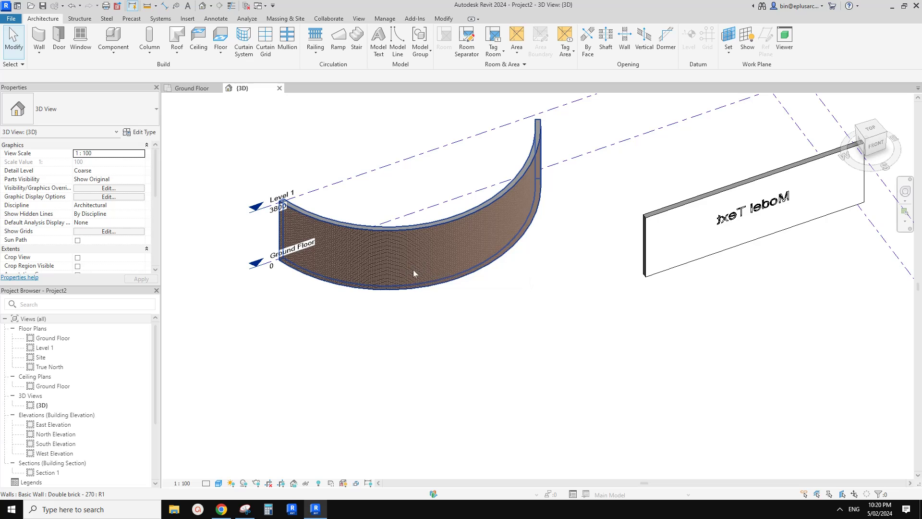
{"action": "scroll", "coordinate": [429, 298], "scroll_direction": "down", "scroll_amount": 2}
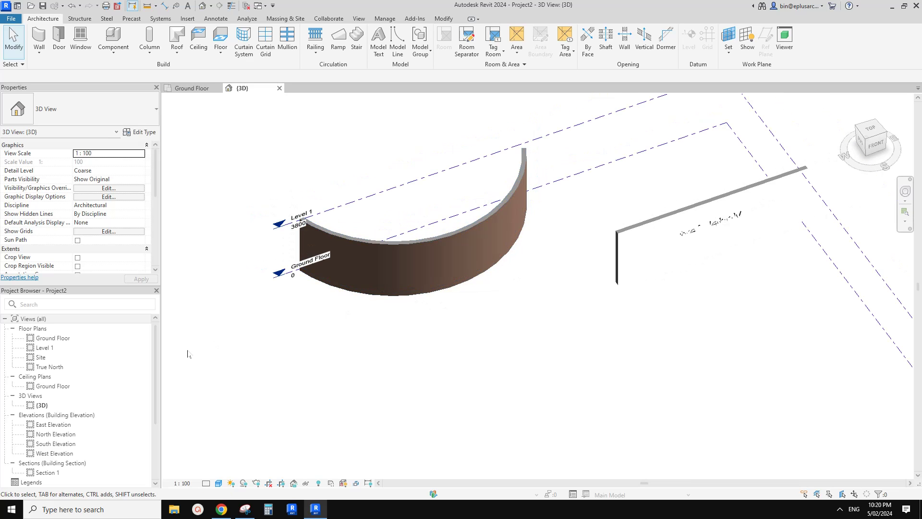
In the Site floor plan, draw a horizontal reference plane just below the outer face of the curved wall.
{"action": "double_click", "coordinate": [44, 357]}
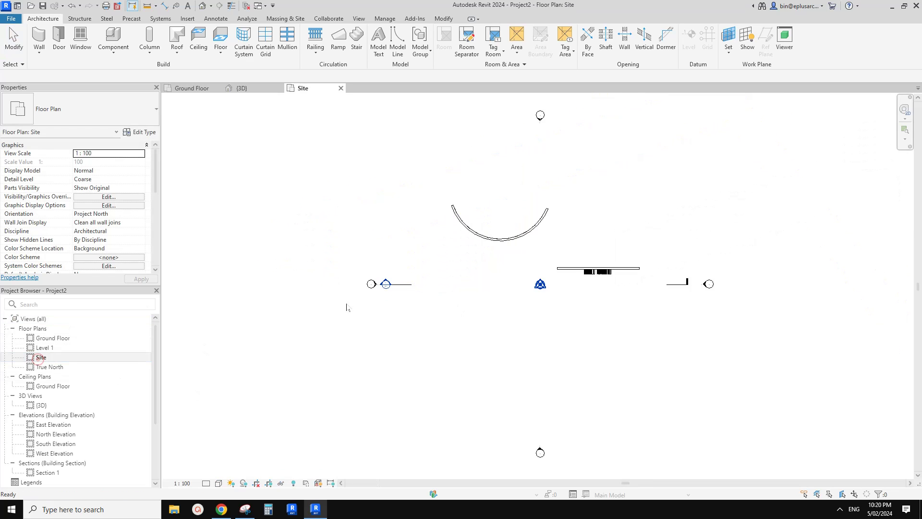
{"action": "scroll", "coordinate": [488, 276], "scroll_direction": "up", "scroll_amount": 3}
{"action": "scroll", "coordinate": [488, 267], "scroll_direction": "up", "scroll_amount": 2}
{"action": "middle_click_drag", "start_coordinate": [488, 266], "coordinate": [408, 319]}
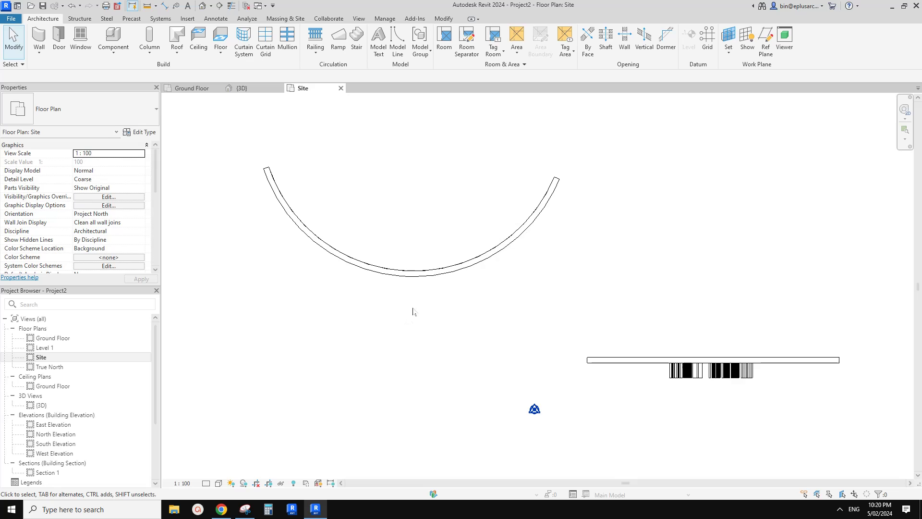
{"action": "middle_click_drag", "start_coordinate": [415, 284], "coordinate": [404, 306]}
{"action": "key", "text": "r"}
{"action": "key", "text": "p"}
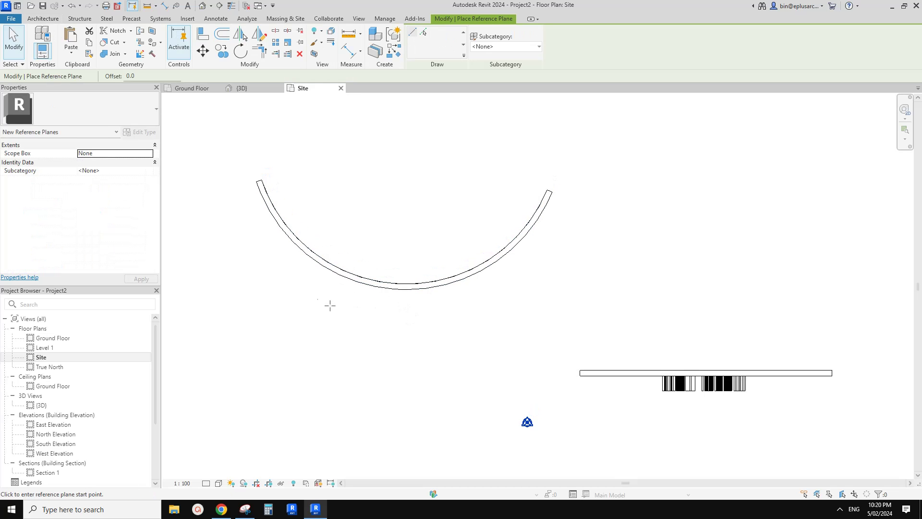
{"action": "left_click", "coordinate": [299, 301]}
{"action": "left_click", "coordinate": [530, 301]}
{"action": "key", "text": "Escape"}
{"action": "key", "text": "Escape"}
Move the reference plane up to the curved wall's outermost point and name it 1.
{"action": "left_click_drag", "start_coordinate": [489, 301], "coordinate": [481, 294]}
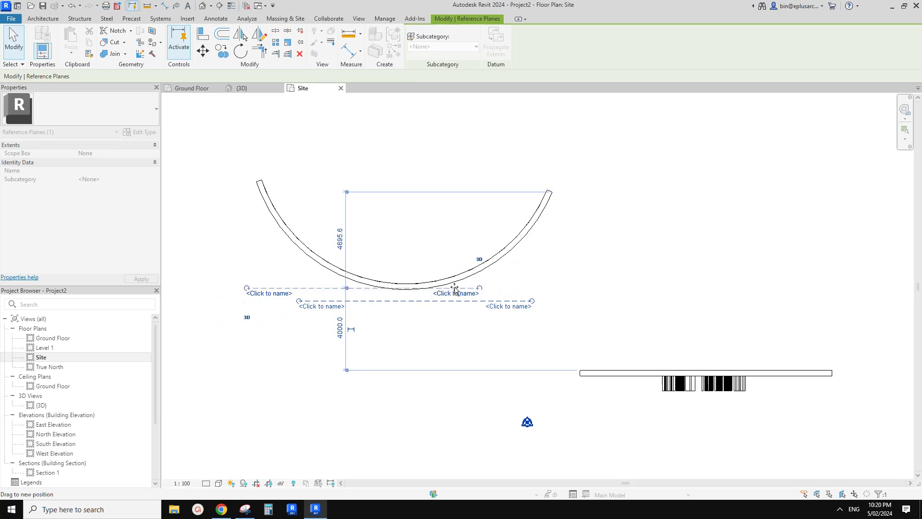
{"action": "left_click_drag", "start_coordinate": [480, 292], "coordinate": [480, 293]}
{"action": "scroll", "coordinate": [480, 296], "scroll_direction": "up", "scroll_amount": 2}
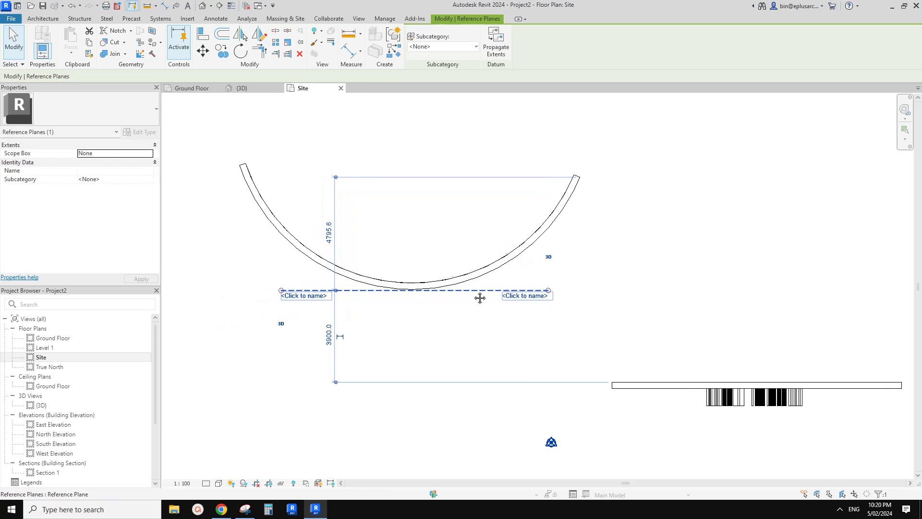
{"action": "left_click", "coordinate": [528, 296]}
{"action": "type", "text": "1"}
{"action": "key", "text": "Return"}
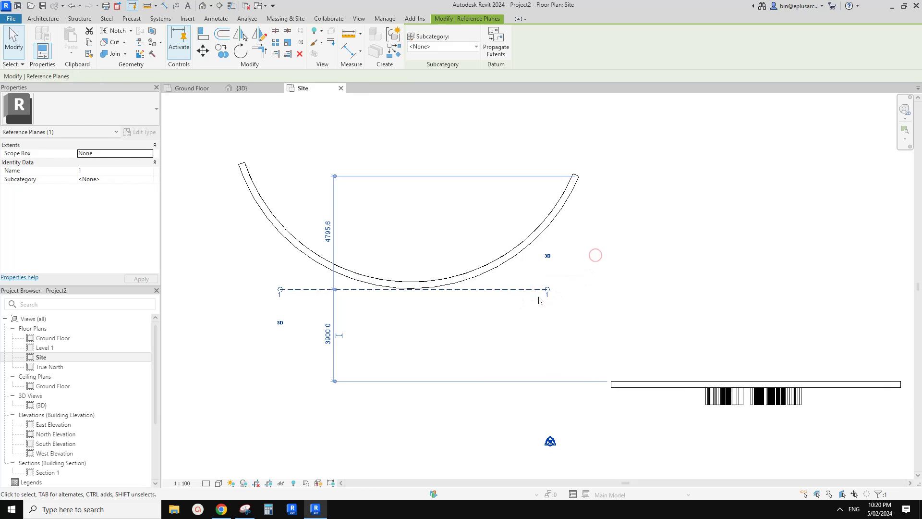
{"action": "left_click", "coordinate": [329, 161]}
Set Reference Plane : 1 as the work plane in the 3D view.
{"action": "middle_click_drag", "start_coordinate": [341, 209], "coordinate": [443, 241]}
{"action": "left_click", "coordinate": [241, 88]}
{"action": "left_click", "coordinate": [727, 36]}
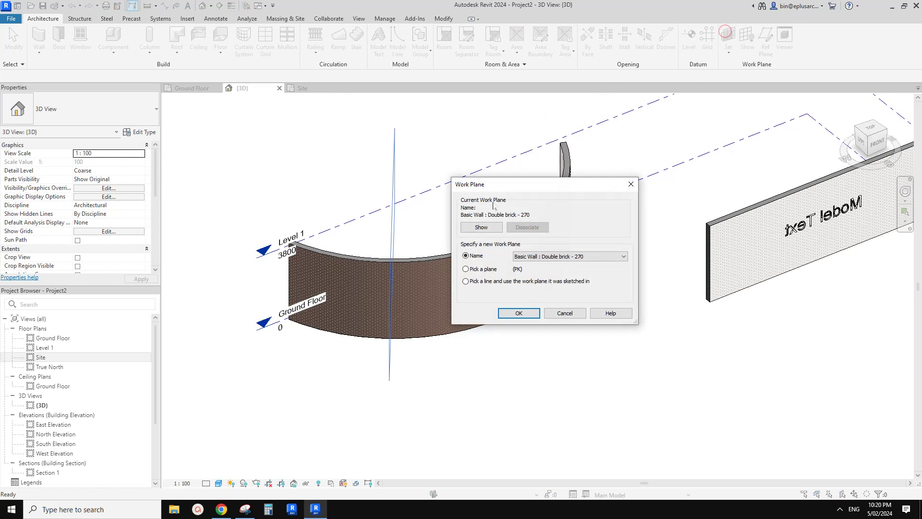
{"action": "left_click", "coordinate": [571, 257]}
{"action": "left_click", "coordinate": [549, 284]}
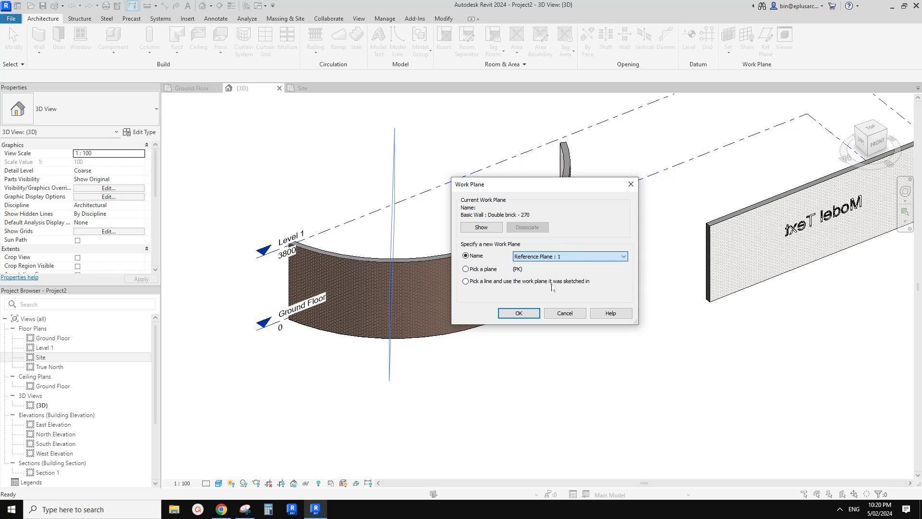
{"action": "left_click", "coordinate": [527, 311]}
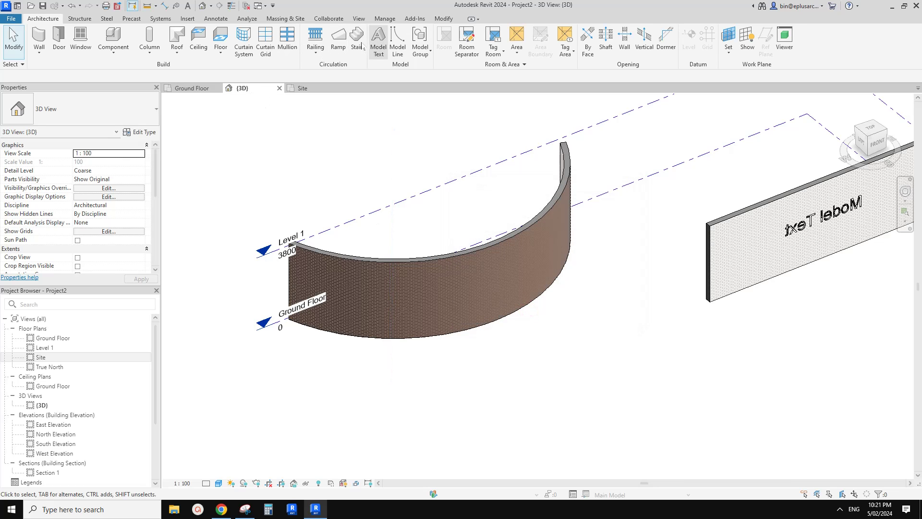
Place the model text on the work plane in front of the curved wall and give it a negative depth through the wall.
{"action": "left_click", "coordinate": [471, 320]}
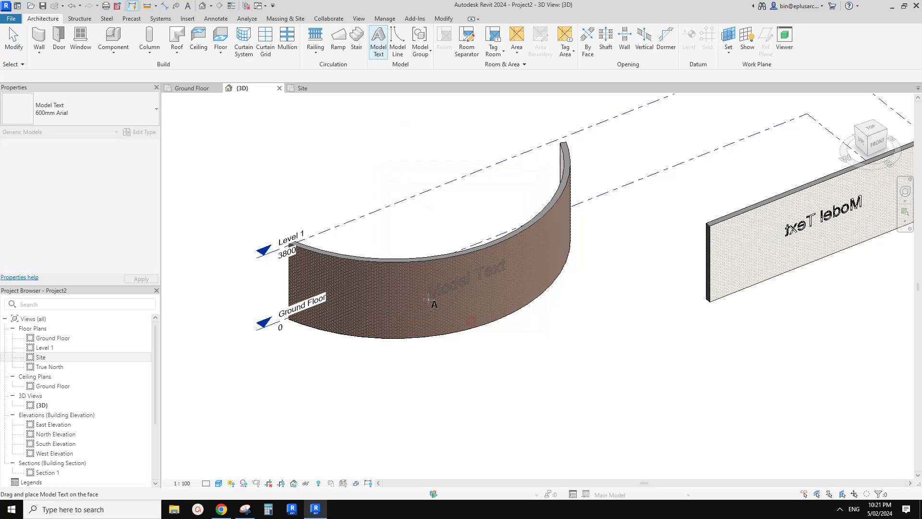
{"action": "left_click", "coordinate": [430, 305]}
{"action": "scroll", "coordinate": [430, 305], "scroll_direction": "up", "scroll_amount": 1}
{"action": "left_click", "coordinate": [491, 273]}
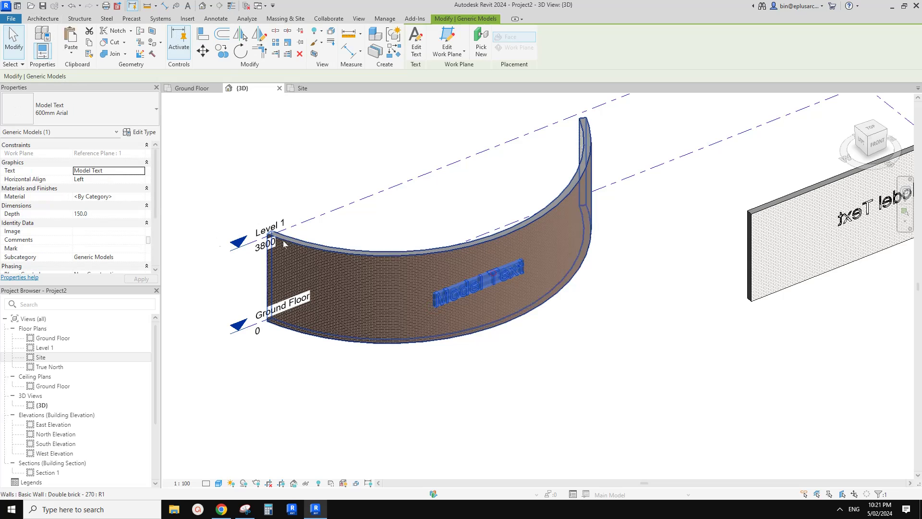
{"action": "middle_click_drag", "start_coordinate": [365, 269], "coordinate": [168, 255], "text": "shift"}
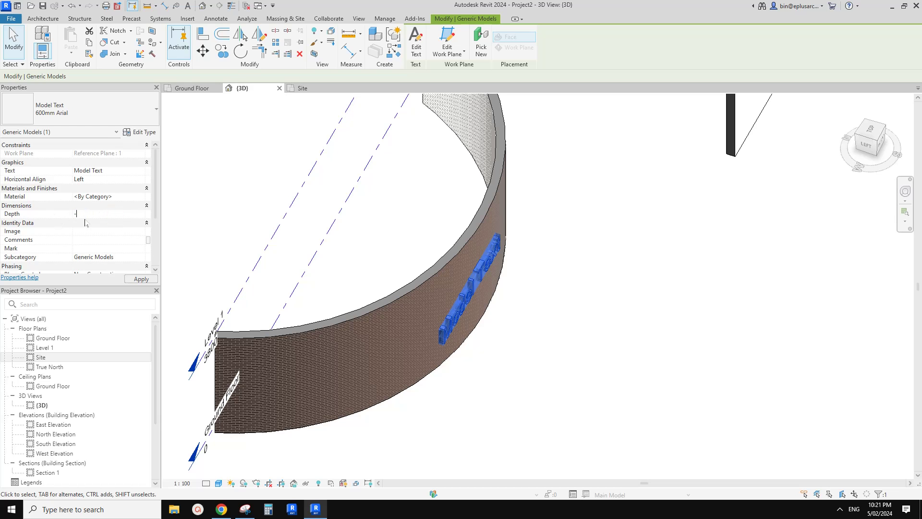
{"action": "left_click", "coordinate": [379, 202]}
{"action": "mouse_move", "coordinate": [382, 206]}
{"action": "middle_mouse_down", "text": "shift"}
{"action": "mouse_move", "coordinate": [468, 309]}
{"action": "mouse_move", "coordinate": [520, 338]}
{"action": "mouse_move", "coordinate": [522, 321]}
{"action": "mouse_move", "coordinate": [421, 331]}
{"action": "mouse_move", "coordinate": [451, 315]}
{"action": "mouse_move", "coordinate": [376, 279]}
{"action": "mouse_move", "coordinate": [422, 247]}
{"action": "mouse_move", "coordinate": [411, 290]}
{"action": "mouse_move", "coordinate": [262, 153]}
{"action": "middle_mouse_up", "text": "shift"}
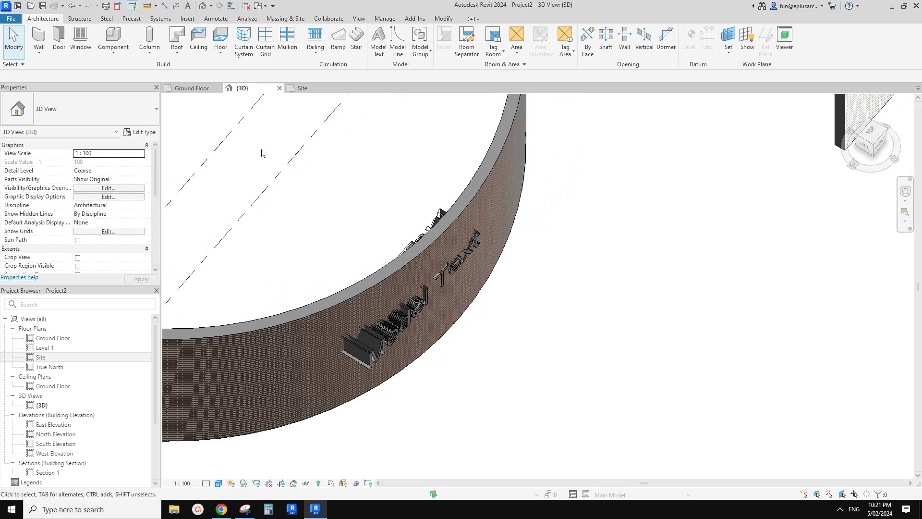
Try to join the curved wall with the model text.
{"action": "left_click", "coordinate": [451, 18]}
{"action": "left_click", "coordinate": [111, 54]}
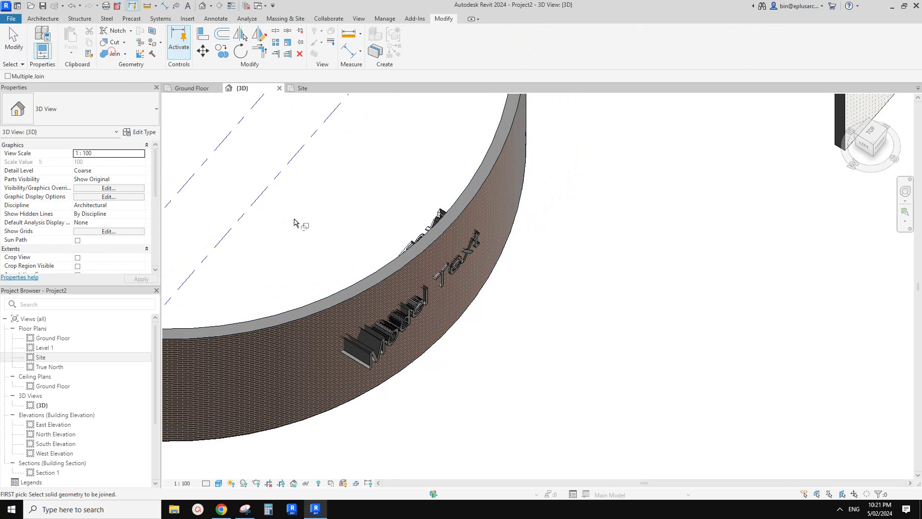
{"action": "left_click", "coordinate": [112, 55]}
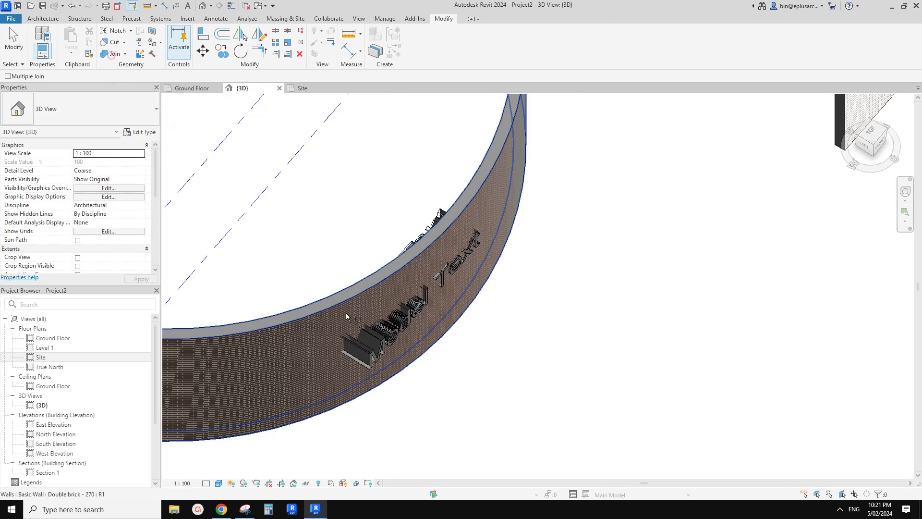
{"action": "left_click", "coordinate": [335, 318]}
{"action": "left_click", "coordinate": [396, 320]}
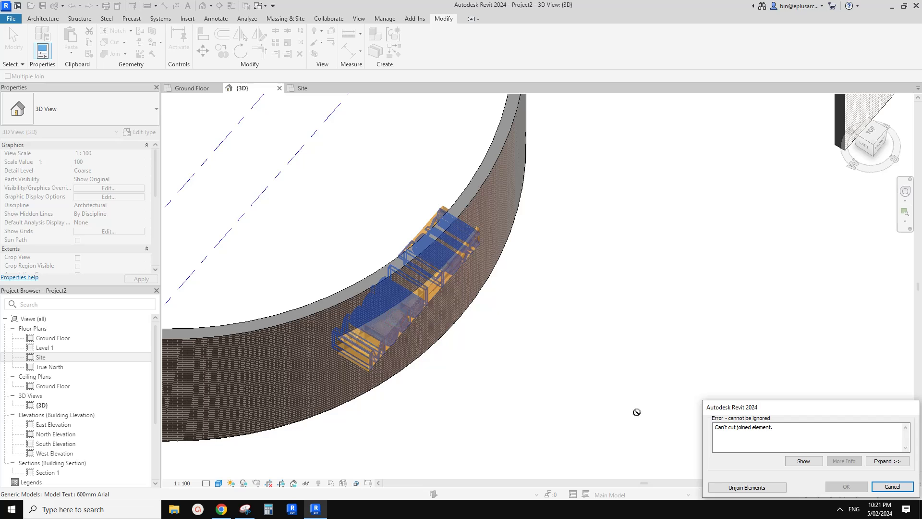
{"action": "left_click_drag", "start_coordinate": [746, 411], "coordinate": [555, 310]}
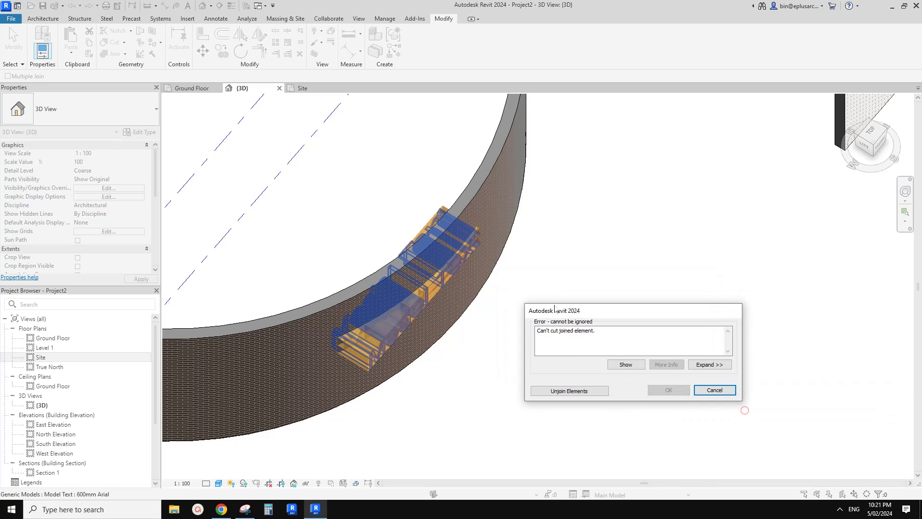
{"action": "left_click", "coordinate": [716, 391]}
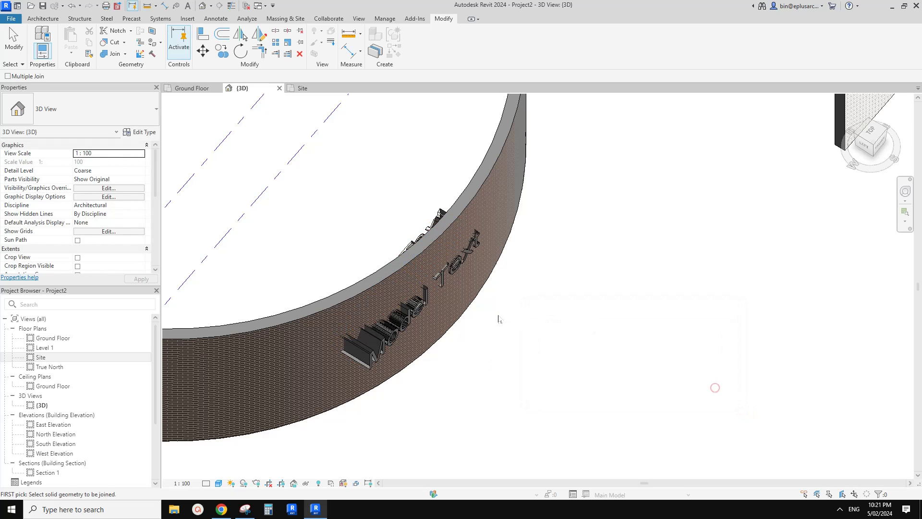
{"action": "key", "text": "Escape"}
Set the depth of the model text at the curved wall to -1500.
{"action": "left_click", "coordinate": [386, 331]}
{"action": "middle_click_drag", "start_coordinate": [386, 331], "coordinate": [281, 311], "text": "shift"}
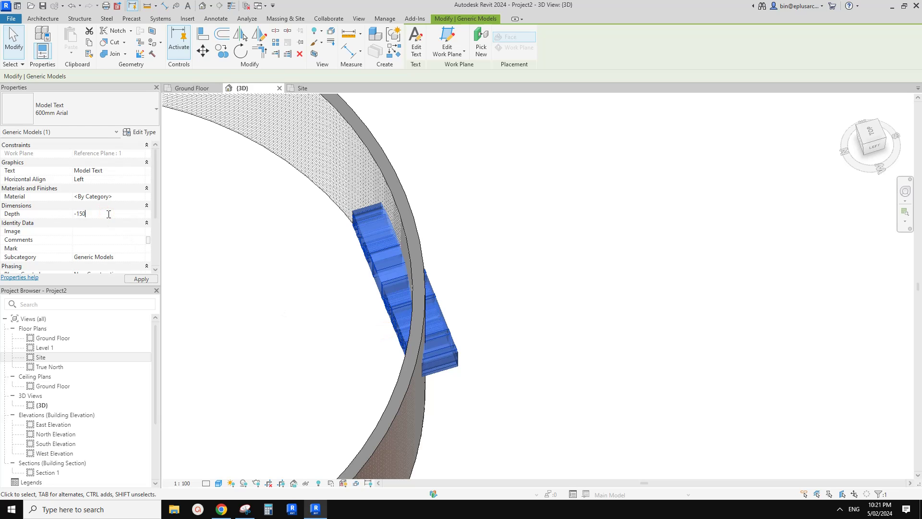
{"action": "left_click", "coordinate": [477, 200]}
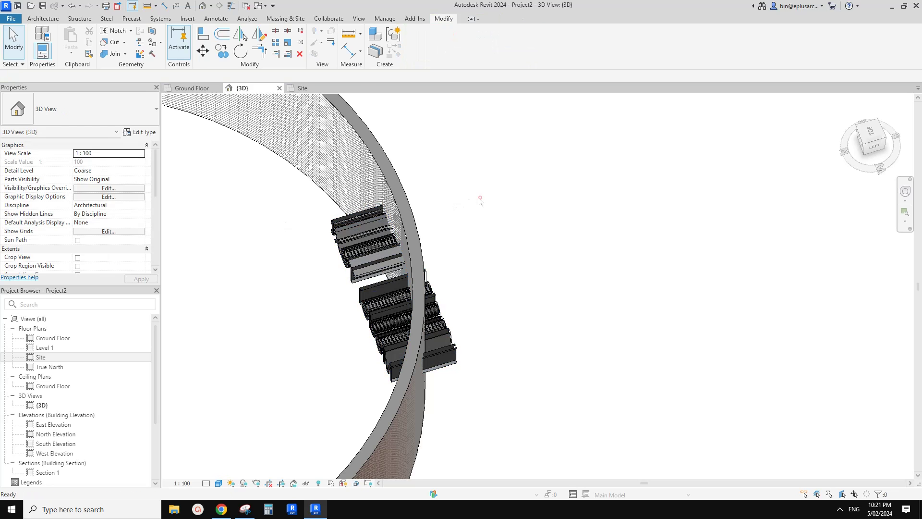
Join the model text with the curved wall and switch their join order.
{"action": "middle_click_drag", "start_coordinate": [477, 200], "coordinate": [481, 234], "text": "shift"}
{"action": "left_click", "coordinate": [110, 53]}
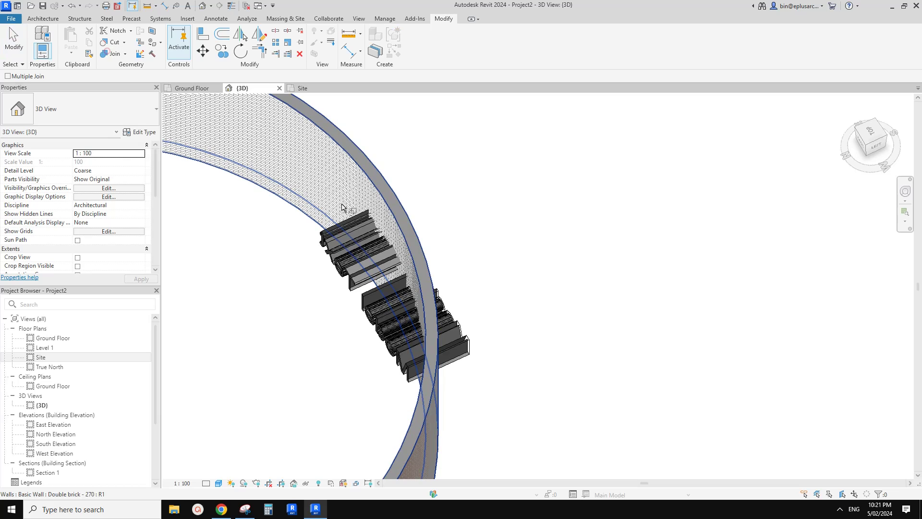
{"action": "middle_click_drag", "start_coordinate": [384, 194], "coordinate": [339, 223], "text": "shift"}
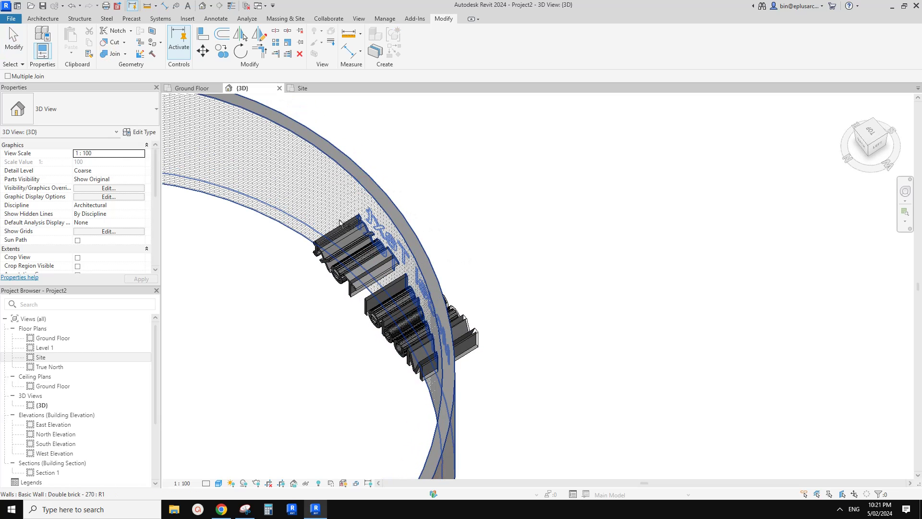
{"action": "left_click", "coordinate": [125, 54]}
{"action": "left_click", "coordinate": [125, 108]}
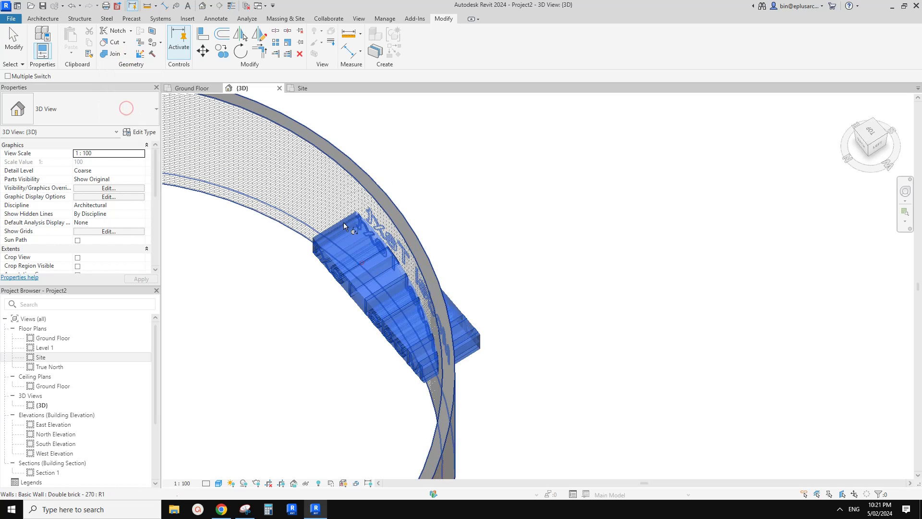
Delete the model text to inspect the curved wall without it, and undo the deletion.
{"action": "key", "text": "Escape"}
{"action": "left_click", "coordinate": [359, 256]}
{"action": "key", "text": "Delete"}
{"action": "middle_click_drag", "start_coordinate": [473, 235], "coordinate": [194, 143], "text": "shift"}
{"action": "key", "text": "ctrl+z"}
{"action": "left_click", "coordinate": [125, 54]}
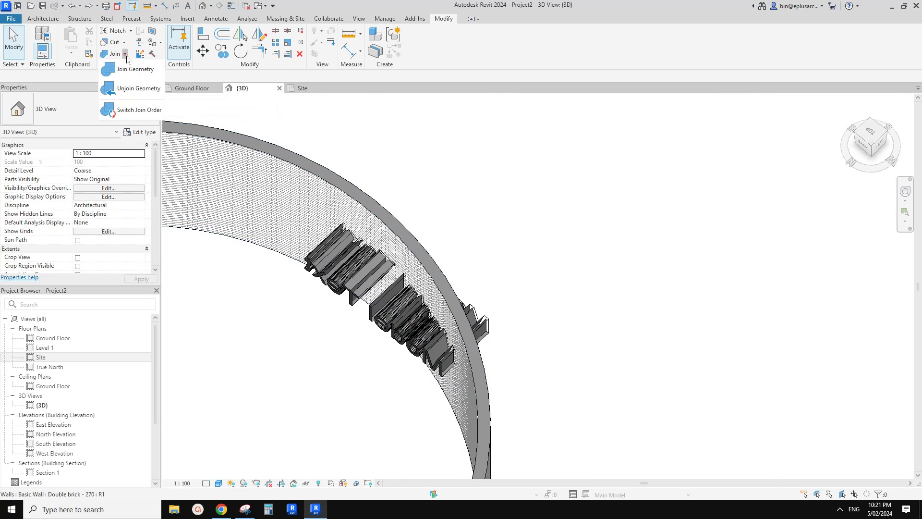
{"action": "left_click", "coordinate": [451, 191]}
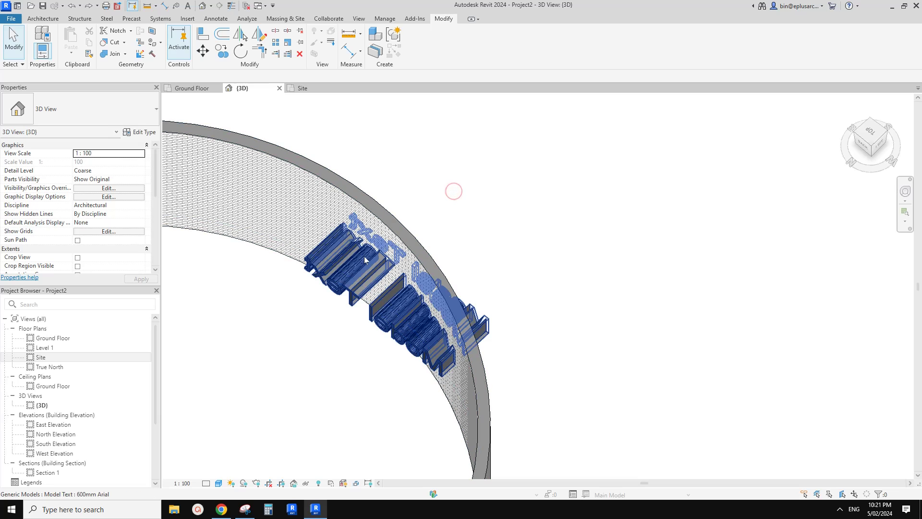
{"action": "left_click", "coordinate": [116, 54]}
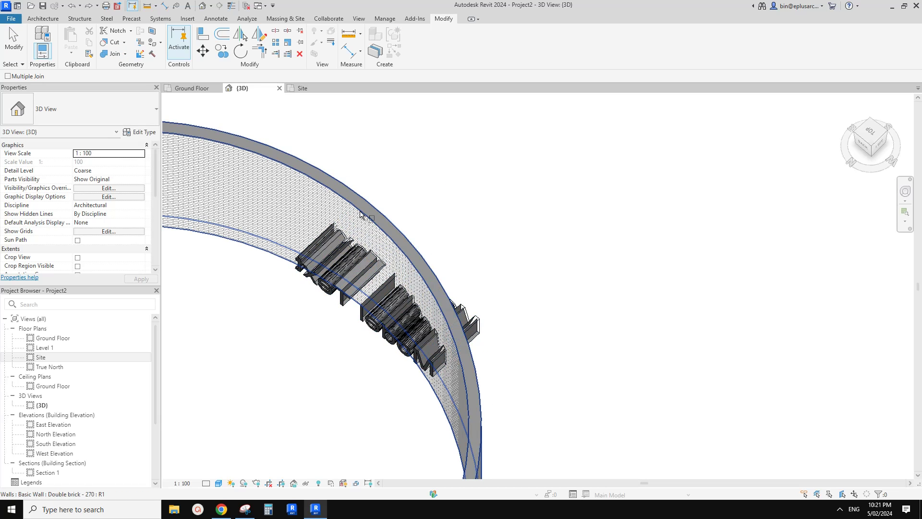
{"action": "middle_click_drag", "start_coordinate": [362, 244], "coordinate": [344, 253], "text": "shift"}
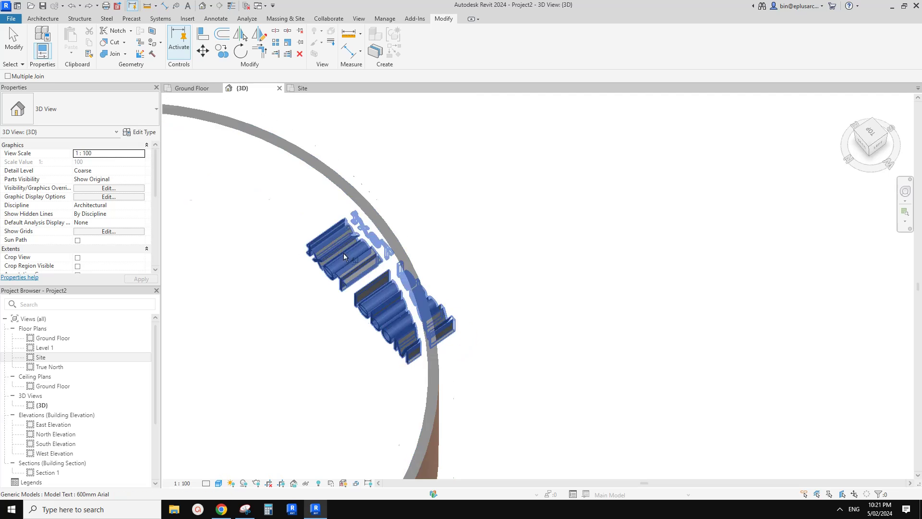
{"action": "key", "text": "Escape"}
Copy the curved wall without its text to a free spot beside the original.
{"action": "scroll", "coordinate": [392, 275], "scroll_direction": "down", "scroll_amount": 3}
{"action": "middle_click_drag", "start_coordinate": [389, 268], "coordinate": [379, 259], "text": "shift"}
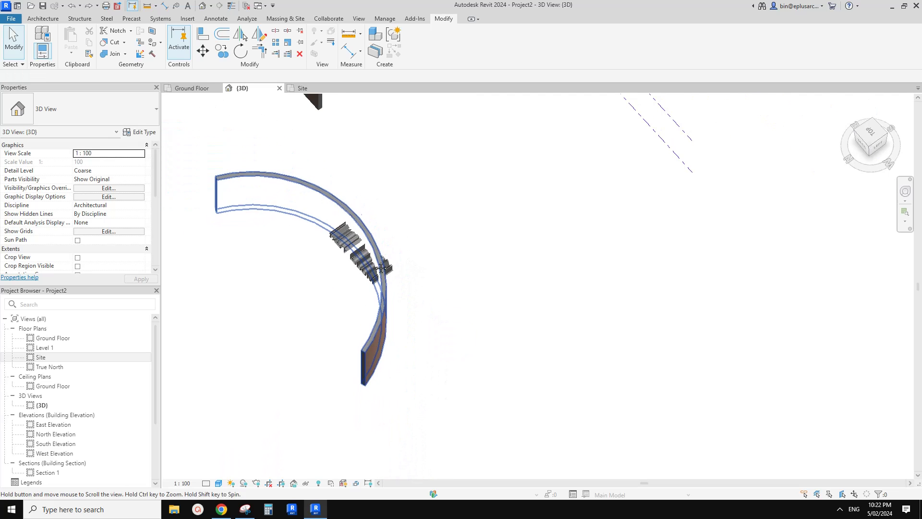
{"action": "left_click", "coordinate": [380, 259]}
{"action": "key", "text": "c"}
{"action": "key", "text": "c"}
{"action": "left_click", "coordinate": [319, 206]}
{"action": "left_click", "coordinate": [518, 213]}
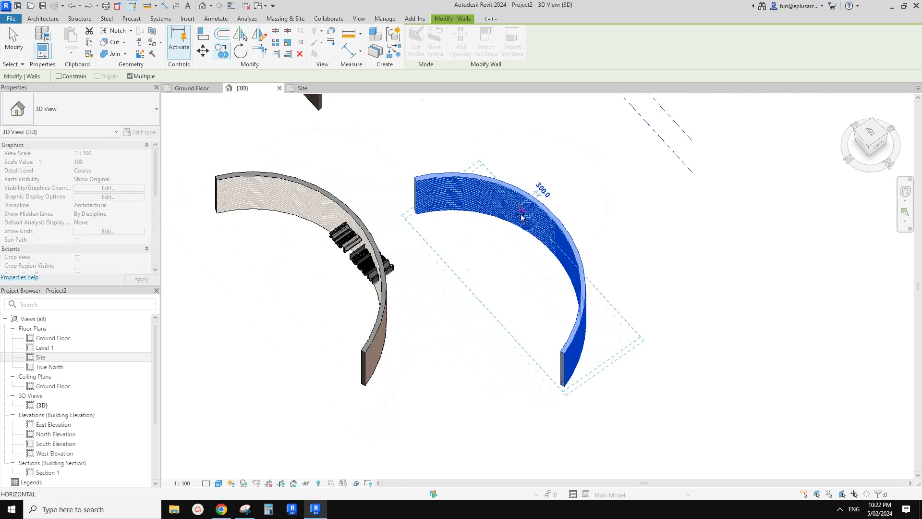
{"action": "key", "text": "Escape"}
{"action": "key", "text": "Escape"}
{"action": "left_click", "coordinate": [365, 255]}
{"action": "key", "text": "c"}
{"action": "key", "text": "c"}
{"action": "left_click", "coordinate": [358, 259]}
{"action": "key", "text": "Escape"}
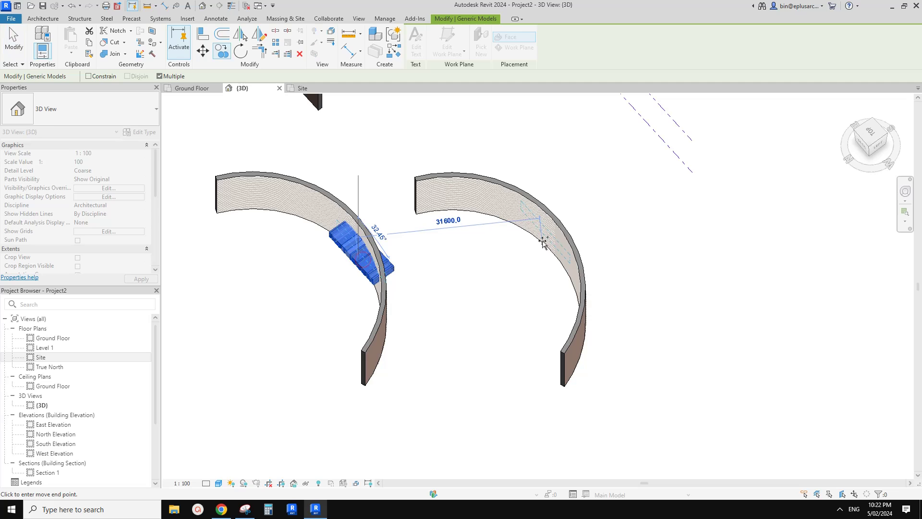
Delete the copied curved wall.
{"action": "middle_click_drag", "start_coordinate": [544, 241], "coordinate": [450, 246], "text": "shift"}
{"action": "scroll", "coordinate": [450, 245], "scroll_direction": "up", "scroll_amount": 3}
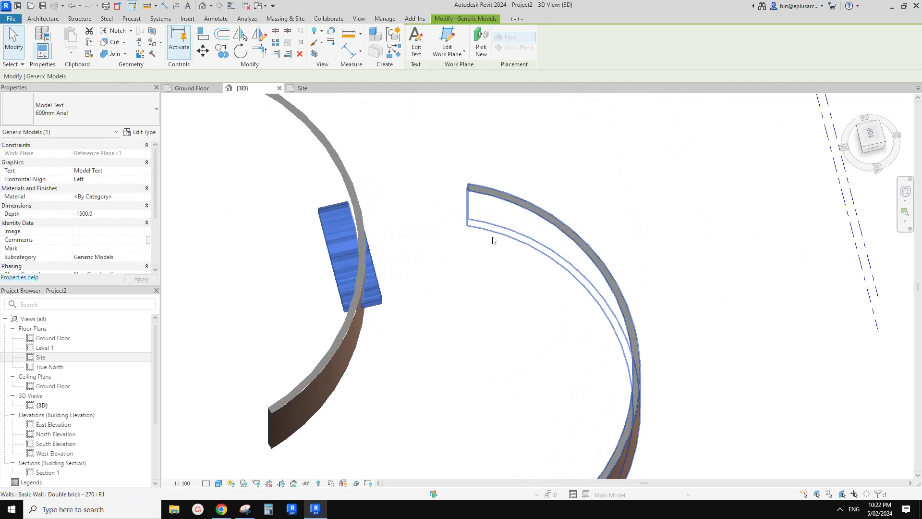
{"action": "left_click", "coordinate": [556, 235]}
{"action": "key", "text": "Delete"}
Unjoin the model text from the curved wall.
{"action": "middle_click_drag", "start_coordinate": [551, 224], "coordinate": [498, 243], "text": "shift"}
{"action": "scroll", "coordinate": [353, 244], "scroll_direction": "up", "scroll_amount": 2}
{"action": "scroll", "coordinate": [349, 244], "scroll_direction": "up", "scroll_amount": 2}
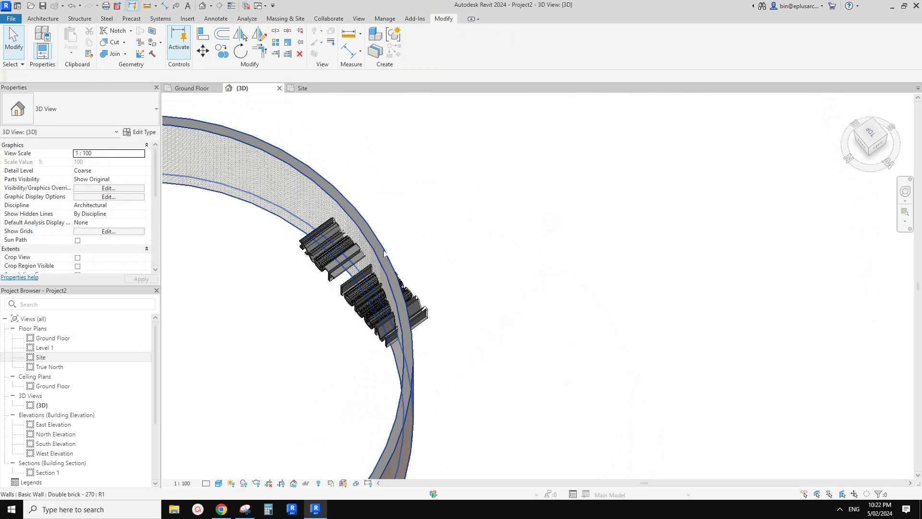
{"action": "left_click", "coordinate": [125, 54]}
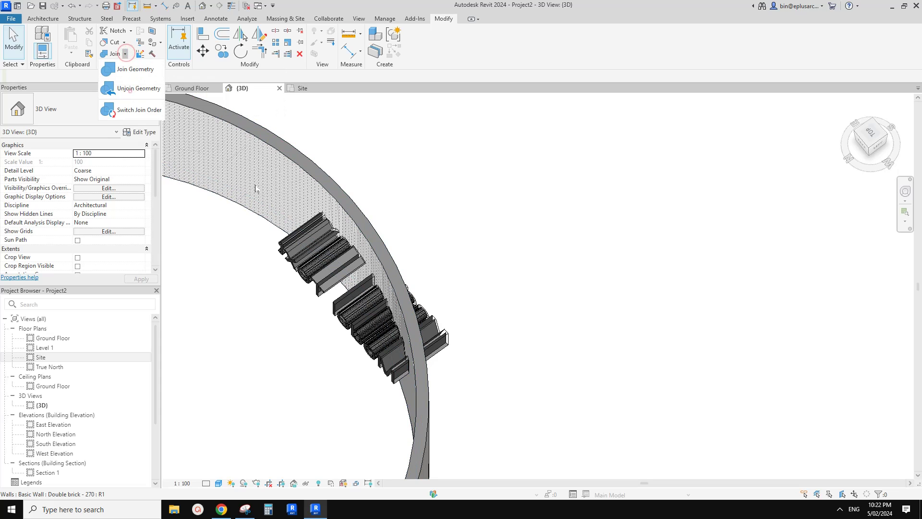
{"action": "left_click", "coordinate": [379, 250]}
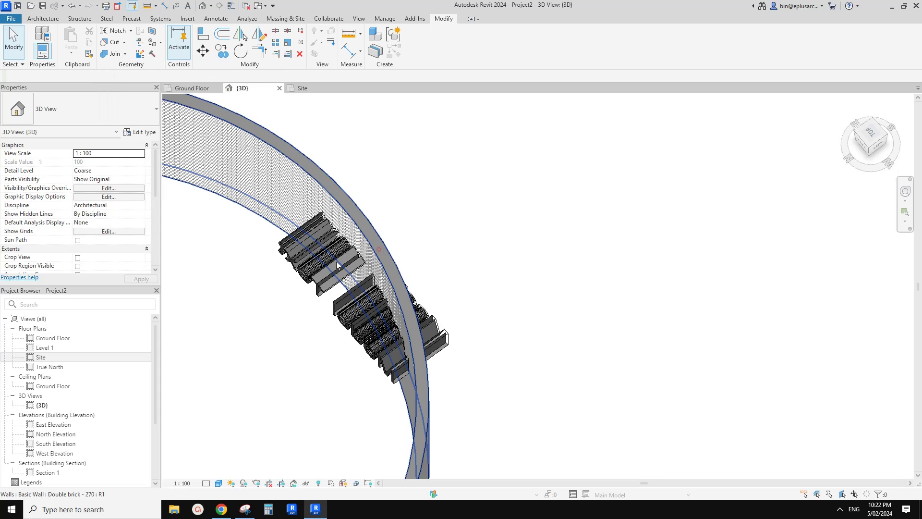
{"action": "left_click", "coordinate": [105, 56]}
{"action": "left_click", "coordinate": [126, 54]}
{"action": "left_click", "coordinate": [119, 88]}
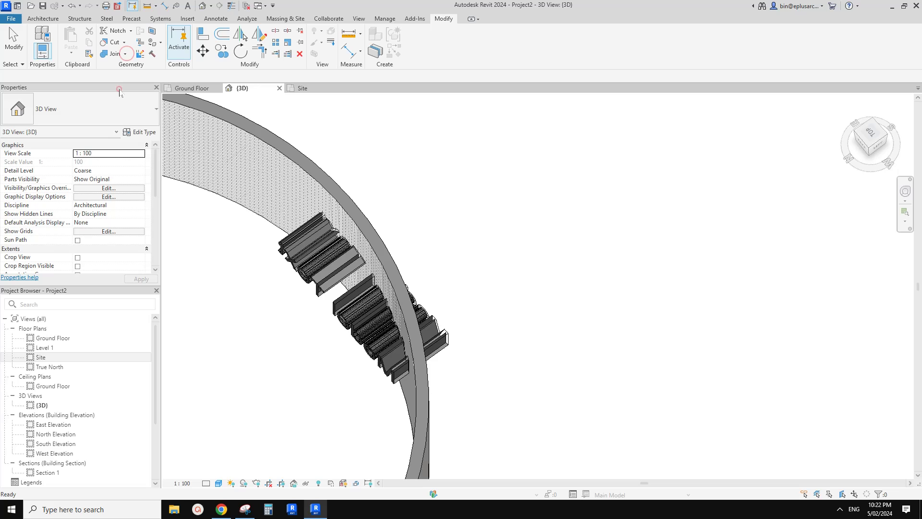
{"action": "left_click", "coordinate": [331, 269]}
{"action": "left_click", "coordinate": [413, 213]}
{"action": "key", "text": "Escape"}
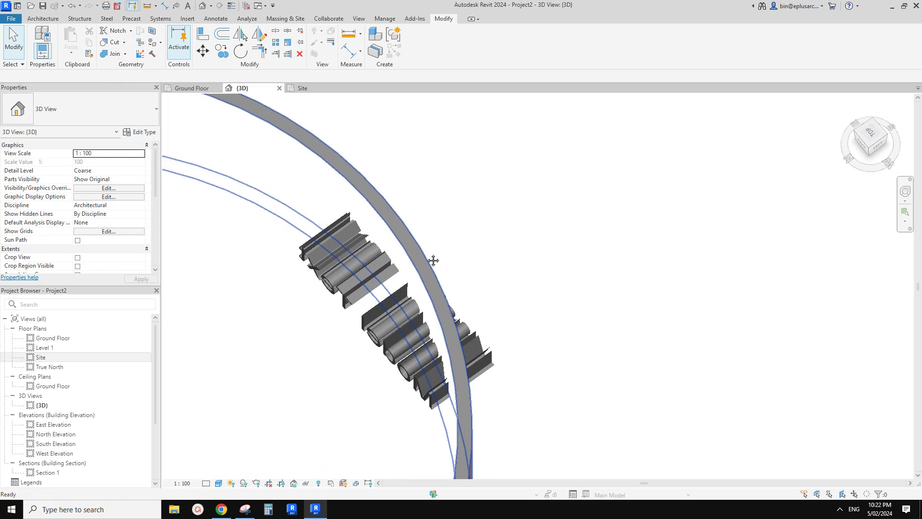
Join the model text with the curved wall again and view the wall's inner face.
{"action": "left_click", "coordinate": [105, 54]}
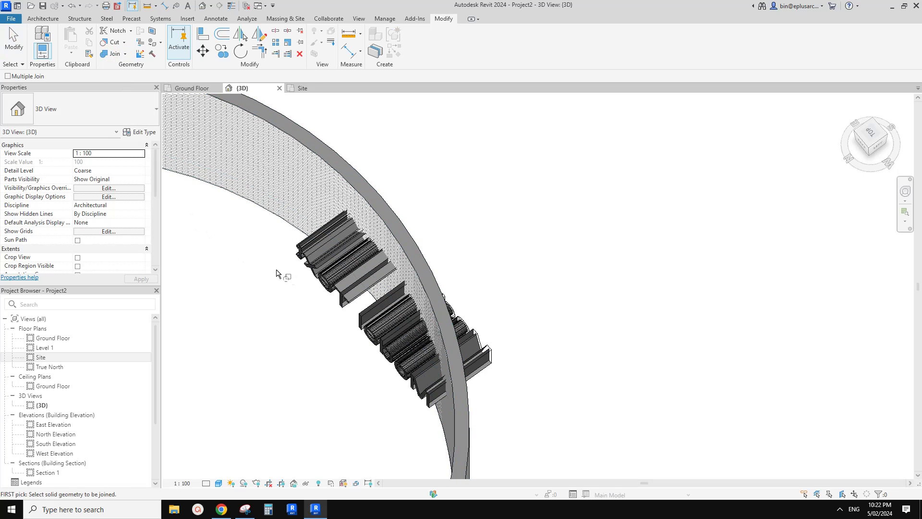
{"action": "left_click", "coordinate": [328, 269]}
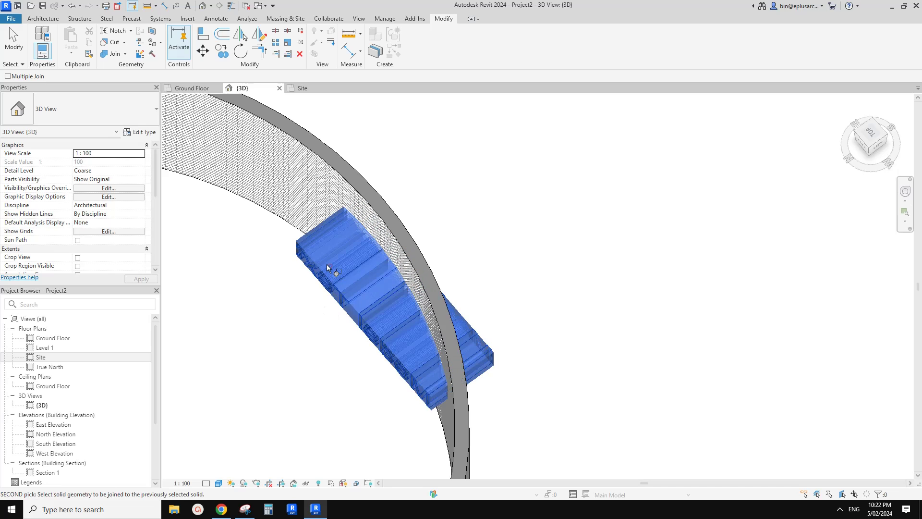
{"action": "left_click", "coordinate": [282, 152]}
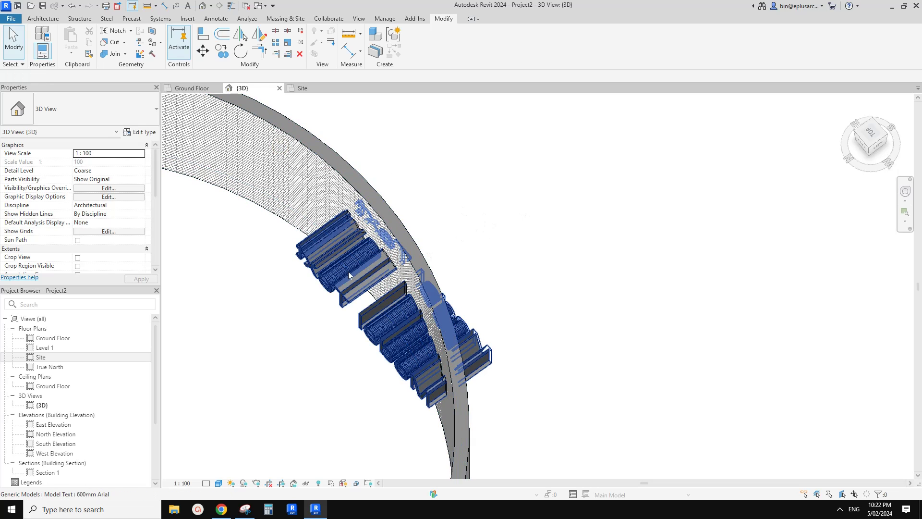
{"action": "left_click", "coordinate": [338, 284]}
{"action": "key", "text": "e"}
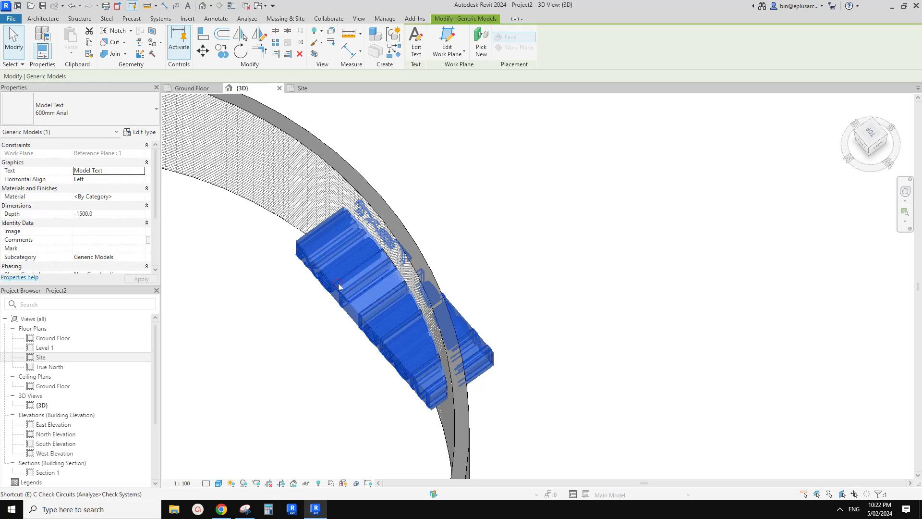
{"action": "key", "text": "Escape"}
{"action": "middle_click_drag", "start_coordinate": [338, 284], "coordinate": [481, 304], "text": "shift"}
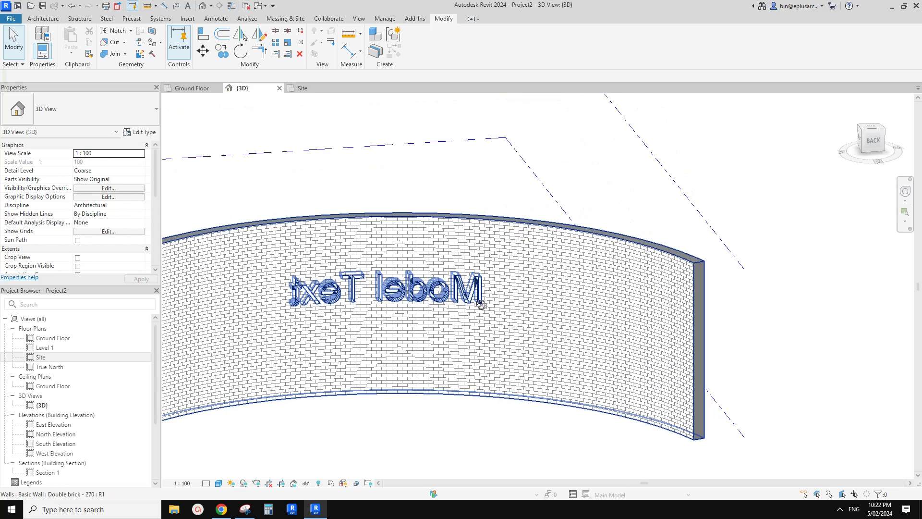
Apply Join Geometry from the wall's outer side, picking the curved wall first and the model text second.
{"action": "left_click", "coordinate": [125, 54]}
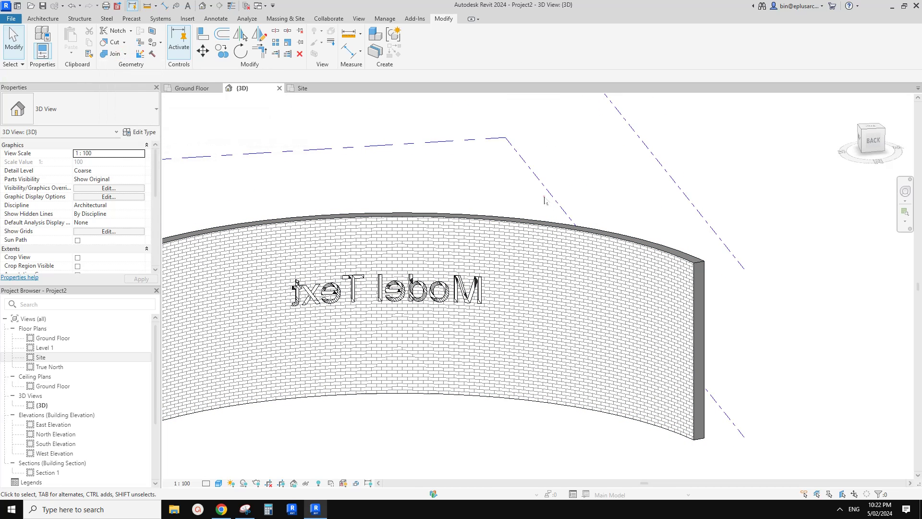
{"action": "middle_click_drag", "start_coordinate": [545, 199], "coordinate": [142, 94], "text": "shift"}
{"action": "left_click", "coordinate": [114, 54]}
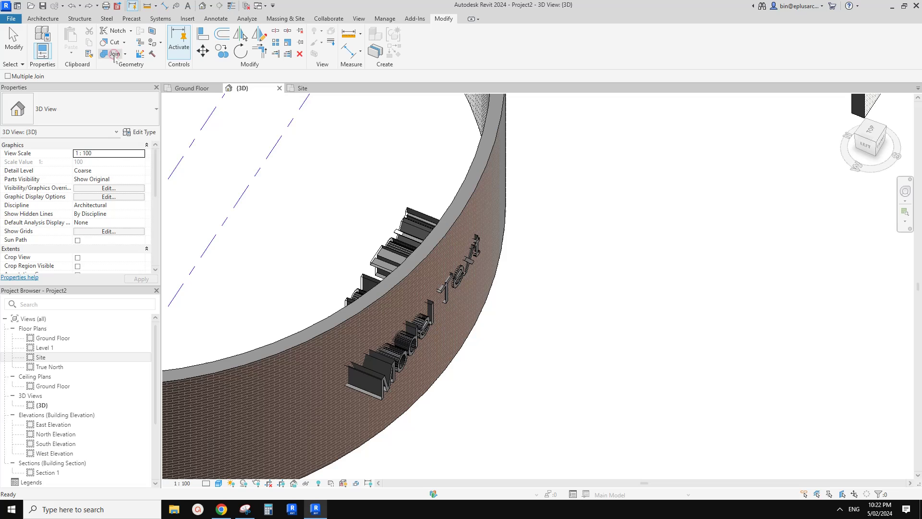
{"action": "left_click", "coordinate": [319, 376]}
{"action": "left_click", "coordinate": [378, 374]}
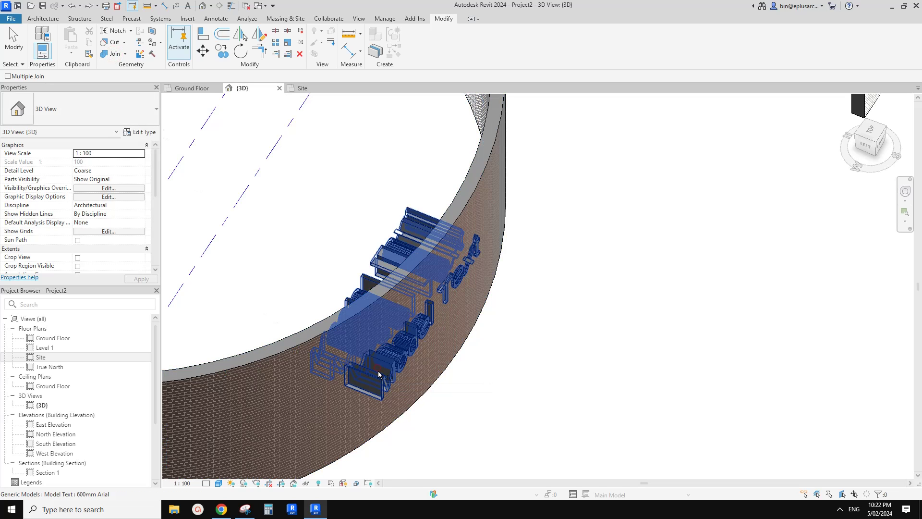
{"action": "key", "text": "Escape"}
Delete the model text to check both faces of the curved wall, and undo the deletion.
{"action": "left_click", "coordinate": [400, 248]}
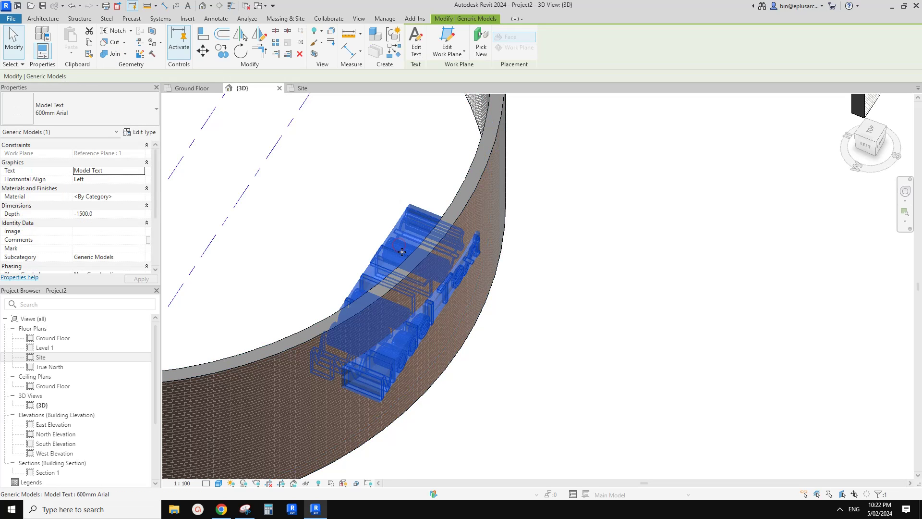
{"action": "key", "text": "Delete"}
{"action": "middle_click_drag", "start_coordinate": [412, 257], "coordinate": [338, 311], "text": "shift"}
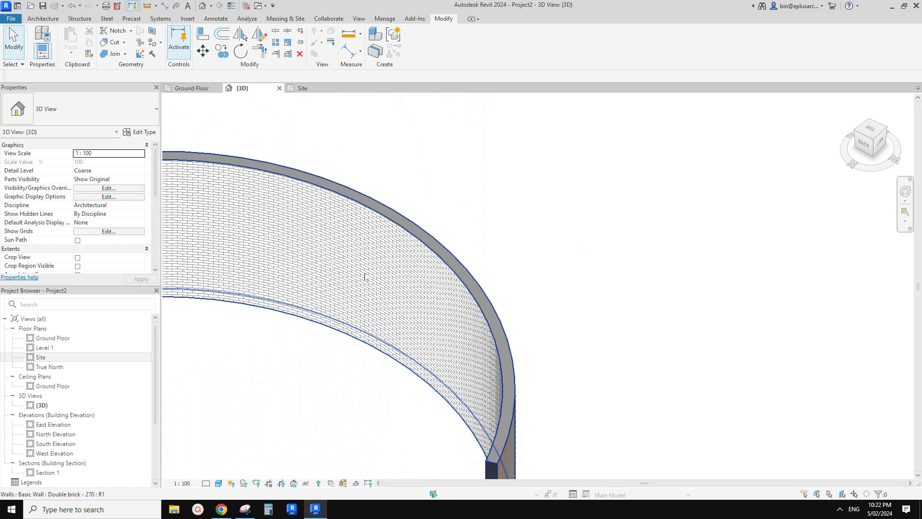
{"action": "middle_click_drag", "start_coordinate": [365, 277], "coordinate": [388, 275], "text": "shift"}
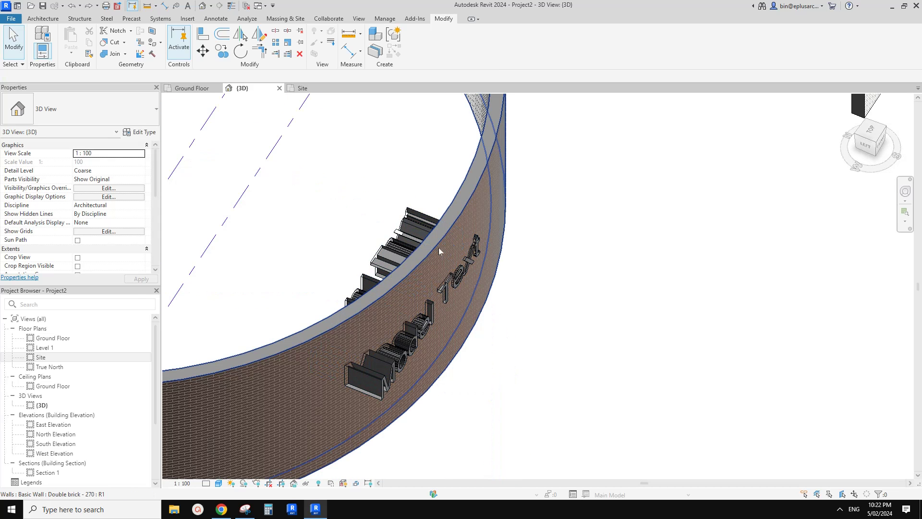
{"action": "middle_click_drag", "start_coordinate": [450, 241], "coordinate": [462, 235], "text": "shift"}
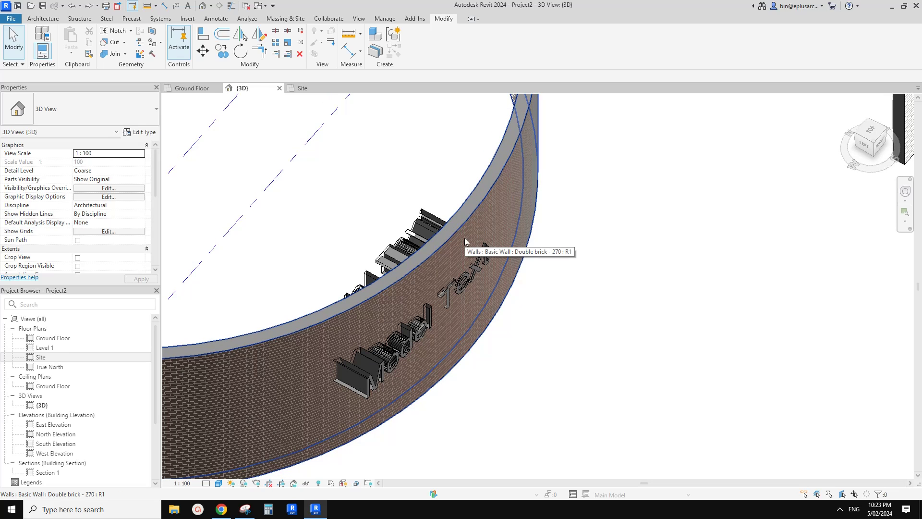
{"action": "middle_click_drag", "start_coordinate": [455, 240], "coordinate": [460, 241]}
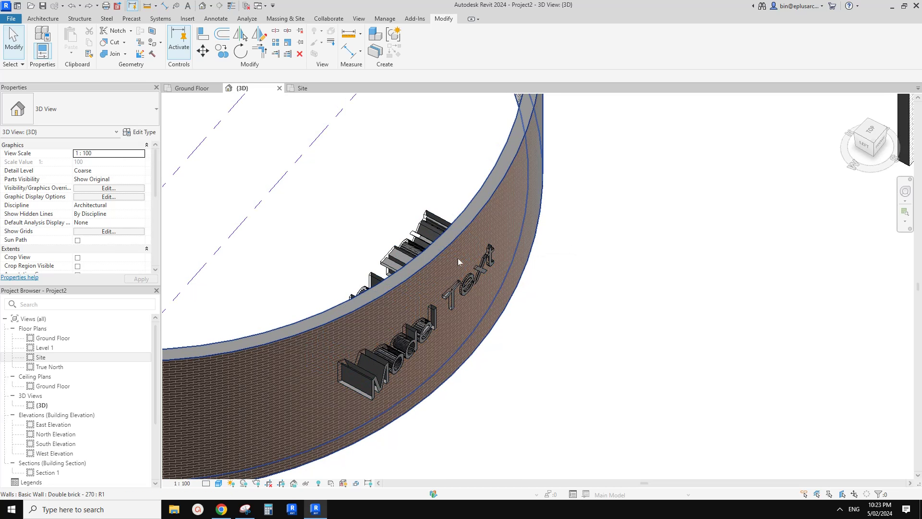
{"action": "mouse_move", "coordinate": [459, 259]}
{"action": "middle_mouse_down", "text": "shift"}
{"action": "mouse_move", "coordinate": [487, 275]}
{"action": "mouse_move", "coordinate": [460, 265]}
{"action": "middle_mouse_up", "text": "shift"}
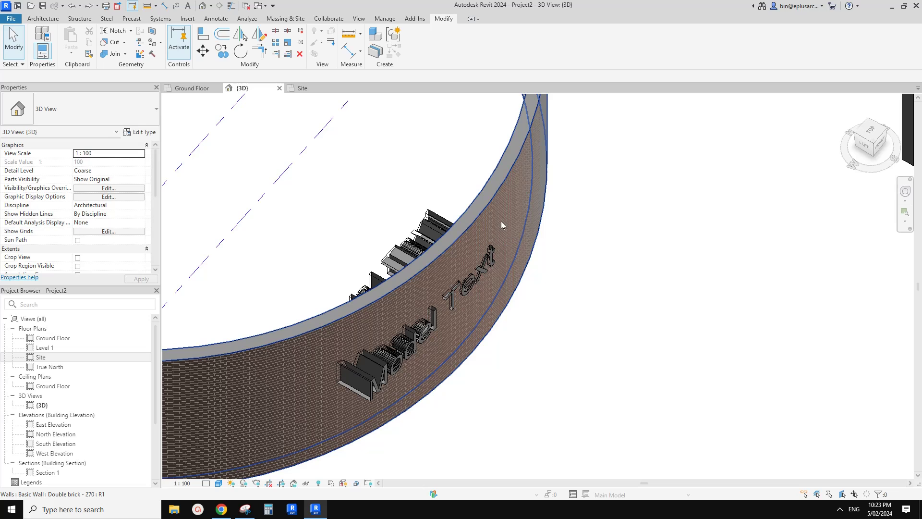
Switch the join order between the curved wall and the model text.
{"action": "left_click", "coordinate": [125, 54]}
{"action": "left_click", "coordinate": [136, 91]}
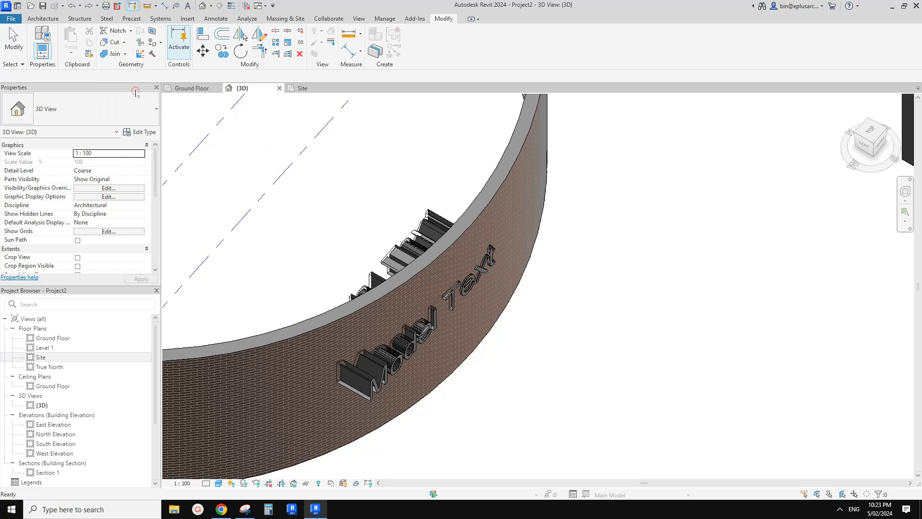
{"action": "left_click", "coordinate": [125, 54]}
{"action": "left_click", "coordinate": [129, 110]}
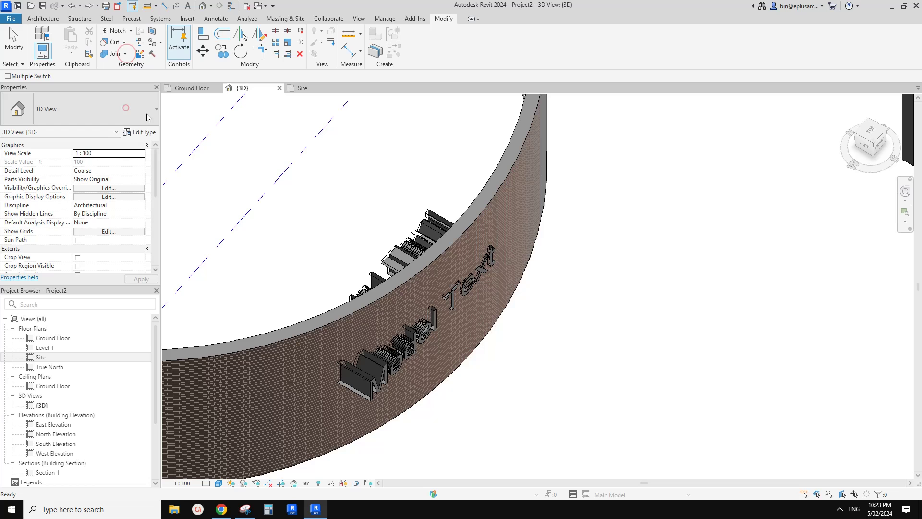
{"action": "left_click", "coordinate": [125, 54]}
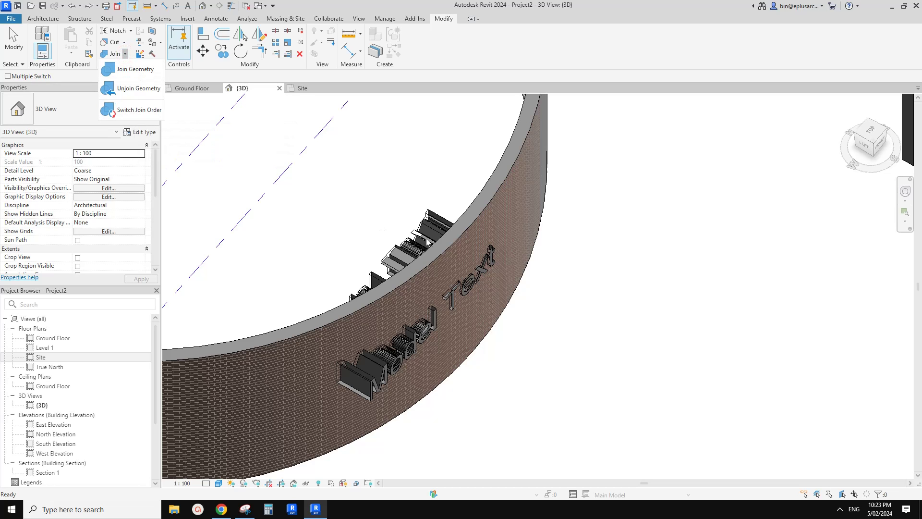
{"action": "left_click", "coordinate": [495, 247]}
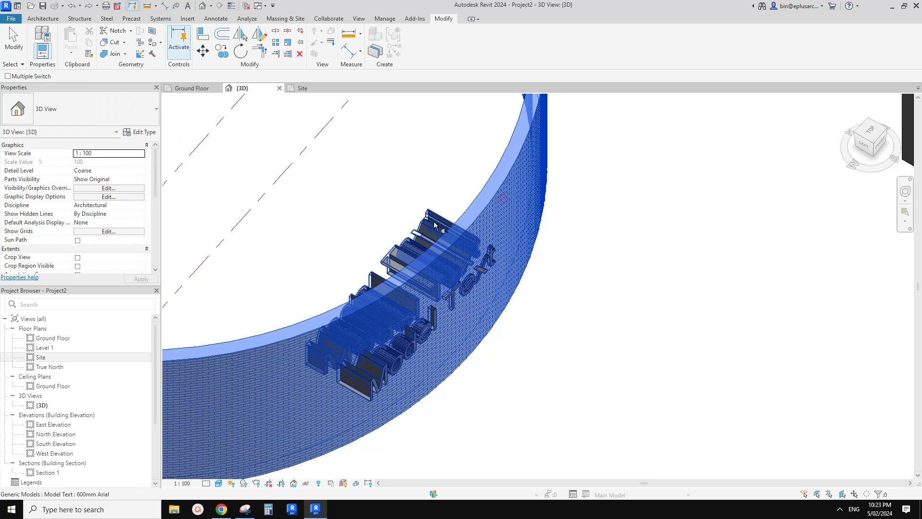
{"action": "left_click", "coordinate": [495, 248]}
{"action": "key", "text": "Escape"}
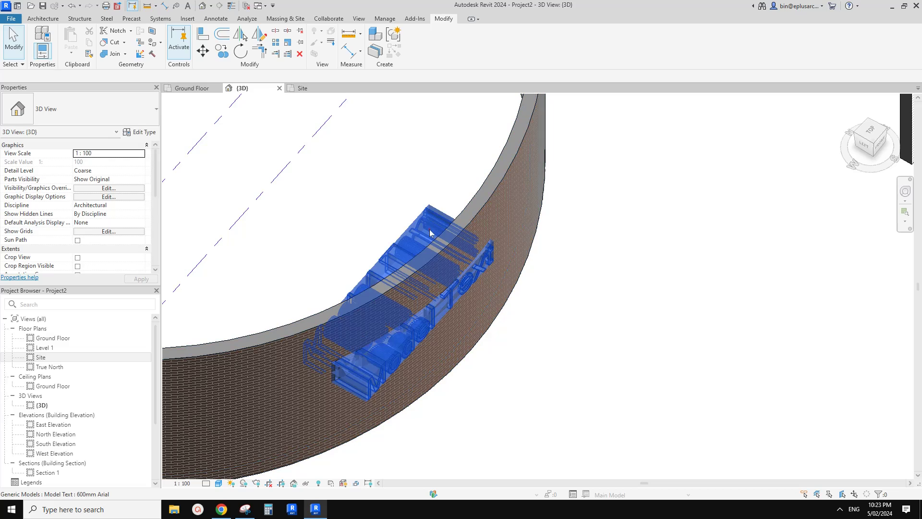
Examine the model text in the curved wall beside the straight wall from several angles.
{"action": "left_click", "coordinate": [429, 230]}
{"action": "key", "text": "Escape"}
{"action": "middle_click_drag", "start_coordinate": [430, 230], "coordinate": [397, 317], "text": "shift"}
{"action": "scroll", "coordinate": [483, 298], "scroll_direction": "down", "scroll_amount": 4}
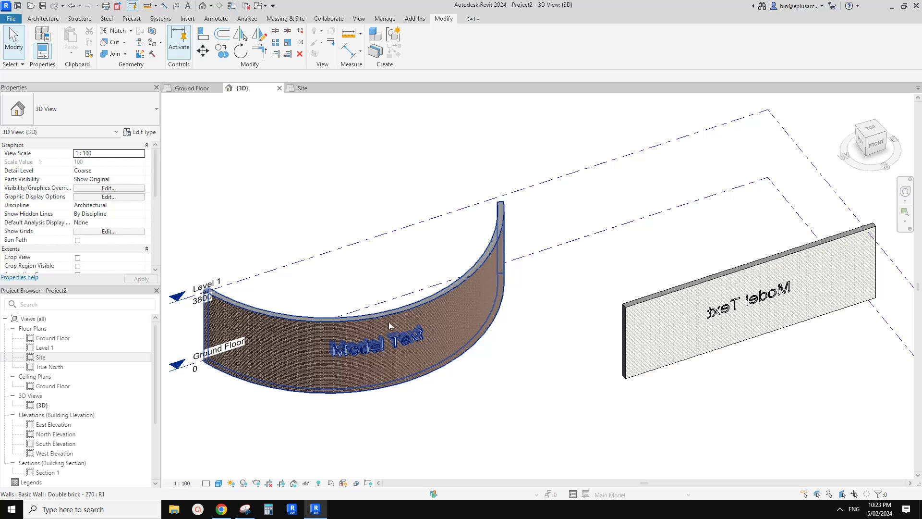
{"action": "middle_click_drag", "start_coordinate": [388, 319], "coordinate": [276, 325], "text": "shift"}
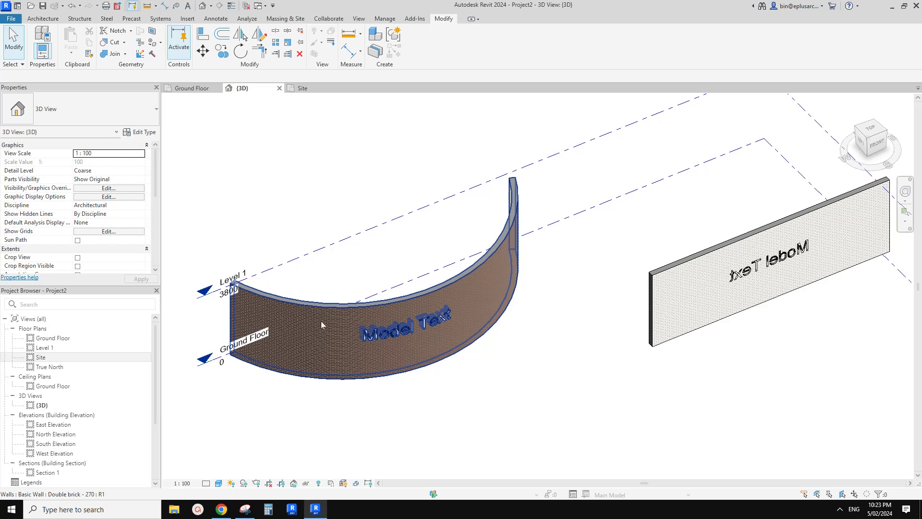
{"action": "middle_click_drag", "start_coordinate": [420, 320], "coordinate": [241, 331], "text": "shift"}
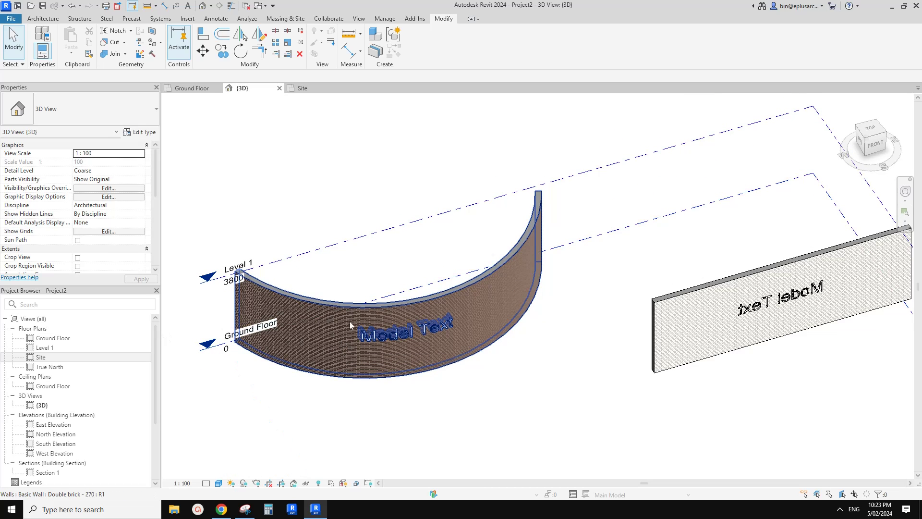
{"action": "middle_click_drag", "start_coordinate": [350, 321], "coordinate": [336, 323], "text": "shift"}
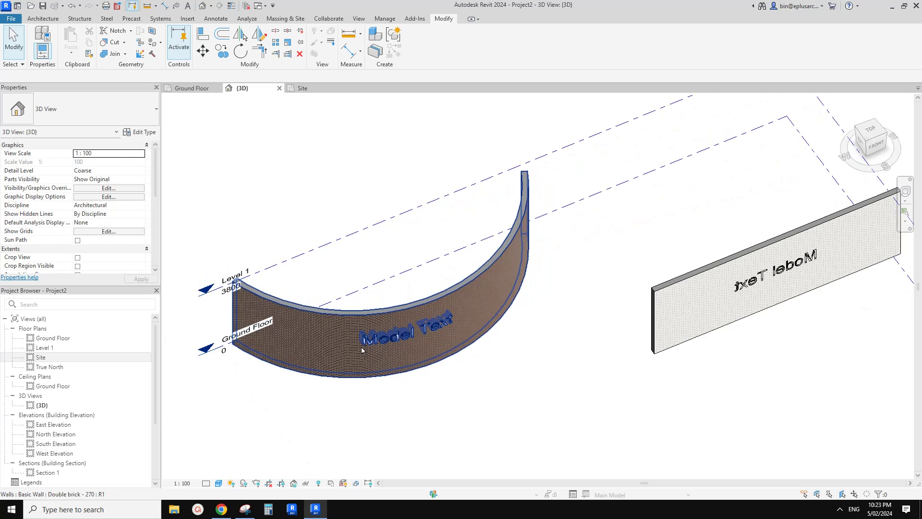
Open the Site floor plan and inspect the reference plane in front of the curved wall.
{"action": "double_click", "coordinate": [41, 358]}
{"action": "left_click", "coordinate": [478, 308]}
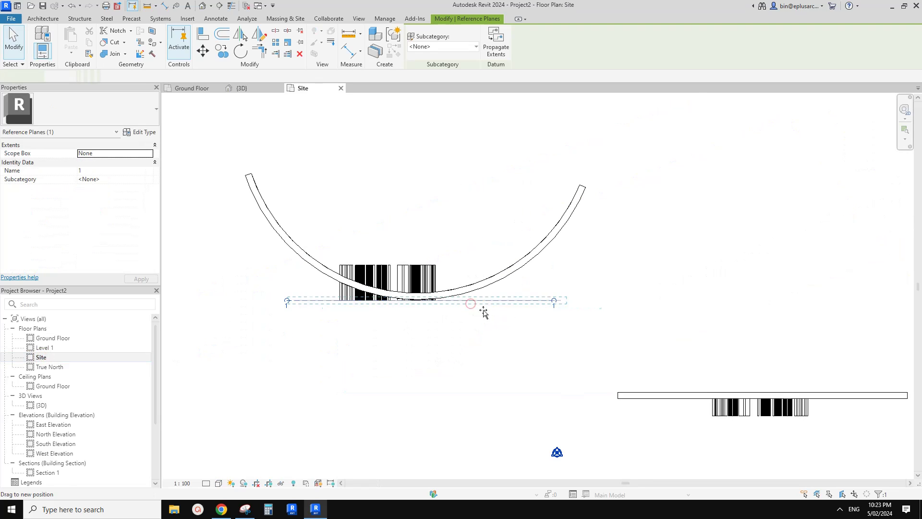
{"action": "mouse_move", "coordinate": [483, 312]}
{"action": "left_mouse_down"}
{"action": "mouse_move", "coordinate": [489, 305]}
{"action": "mouse_move", "coordinate": [470, 306]}
{"action": "left_mouse_up"}
{"action": "middle_click_drag", "start_coordinate": [469, 309], "coordinate": [476, 317]}
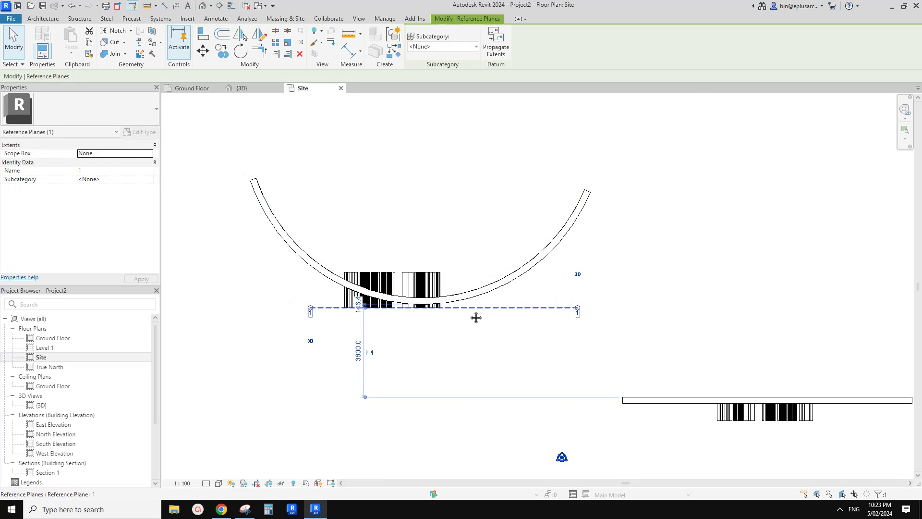
{"action": "key", "text": "Escape"}
{"action": "middle_click_drag", "start_coordinate": [324, 222], "coordinate": [333, 184]}
{"action": "middle_click_drag", "start_coordinate": [187, 114], "coordinate": [202, 163]}
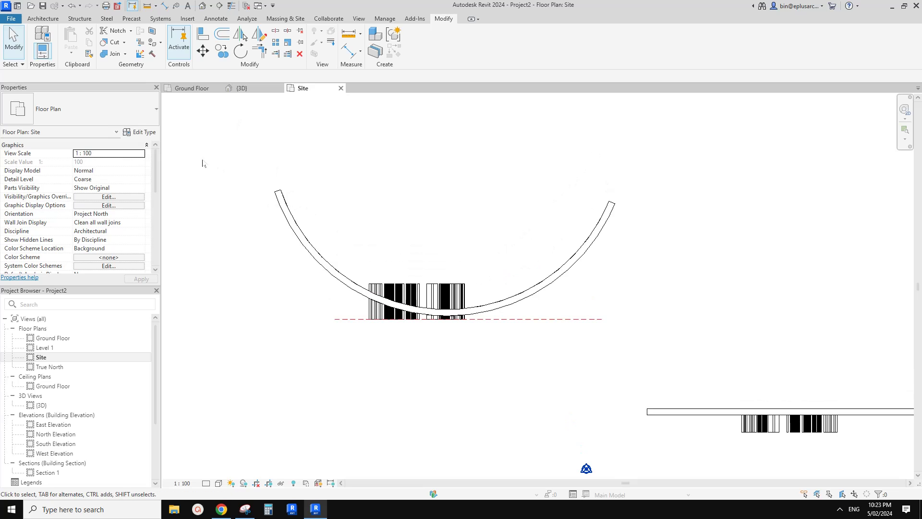
Create a new family from the template Metric Generic Model face based.rft.
{"action": "left_click", "coordinate": [11, 18]}
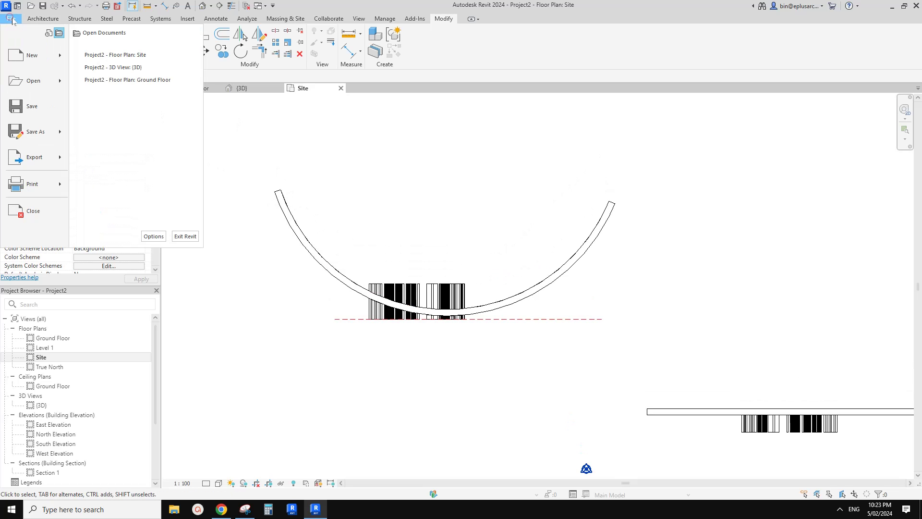
{"action": "left_click", "coordinate": [57, 54]}
{"action": "left_click", "coordinate": [82, 86]}
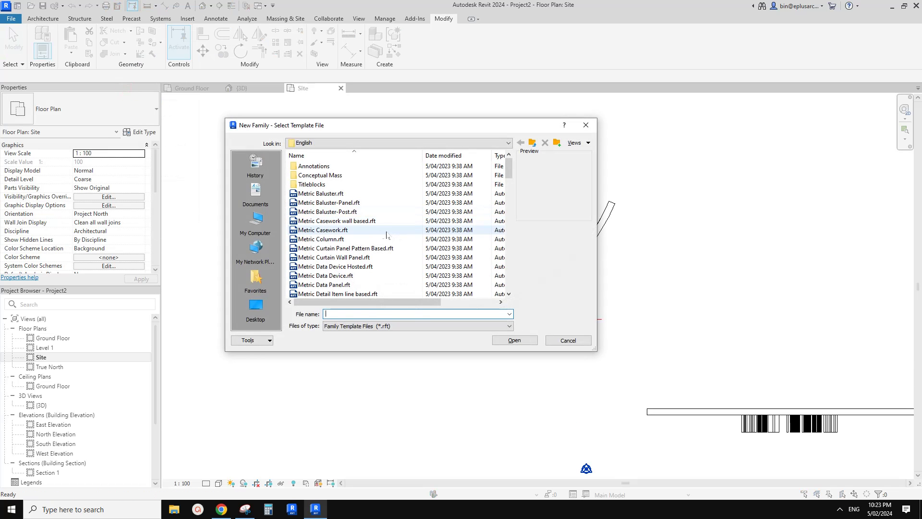
{"action": "left_click", "coordinate": [508, 216]}
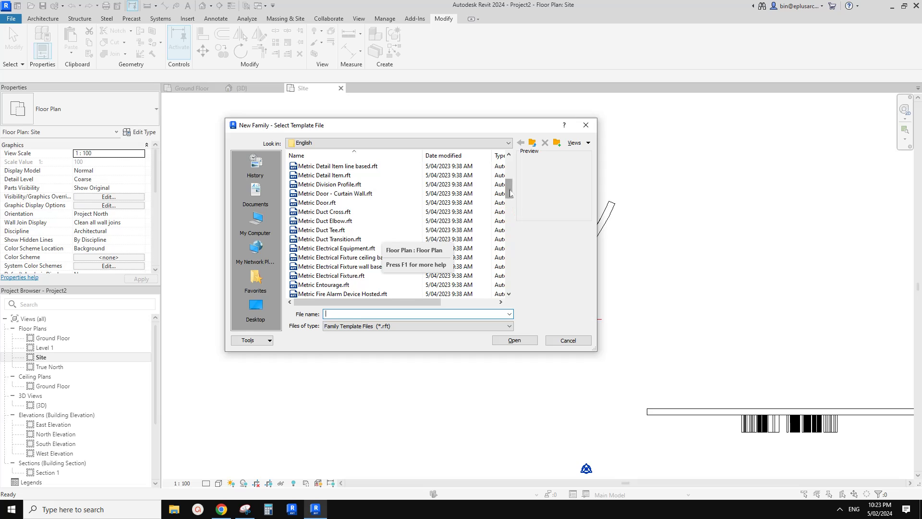
{"action": "scroll", "coordinate": [370, 243], "scroll_direction": "down", "scroll_amount": 5}
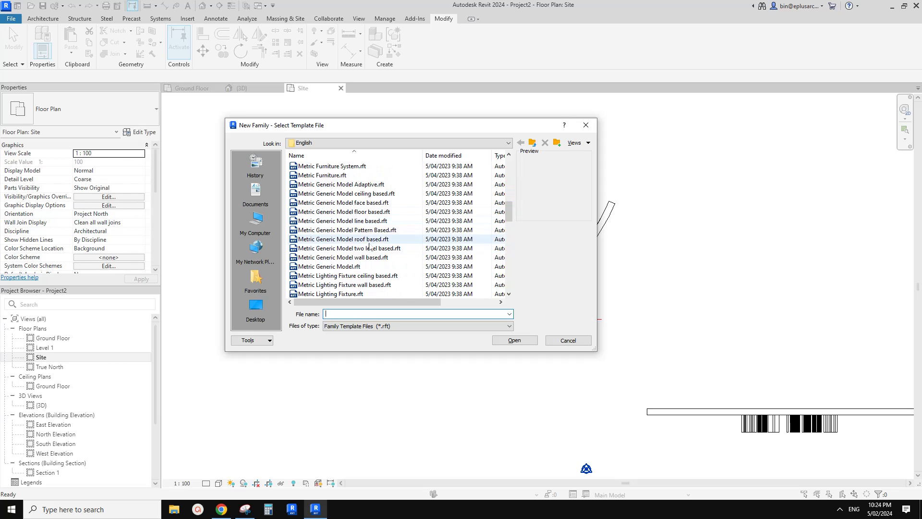
{"action": "left_click", "coordinate": [370, 202]}
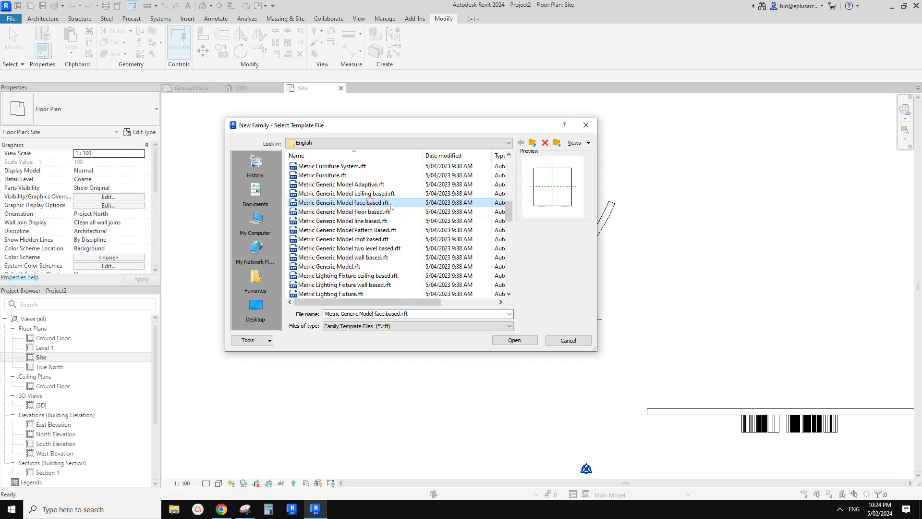
{"action": "left_click", "coordinate": [528, 341]}
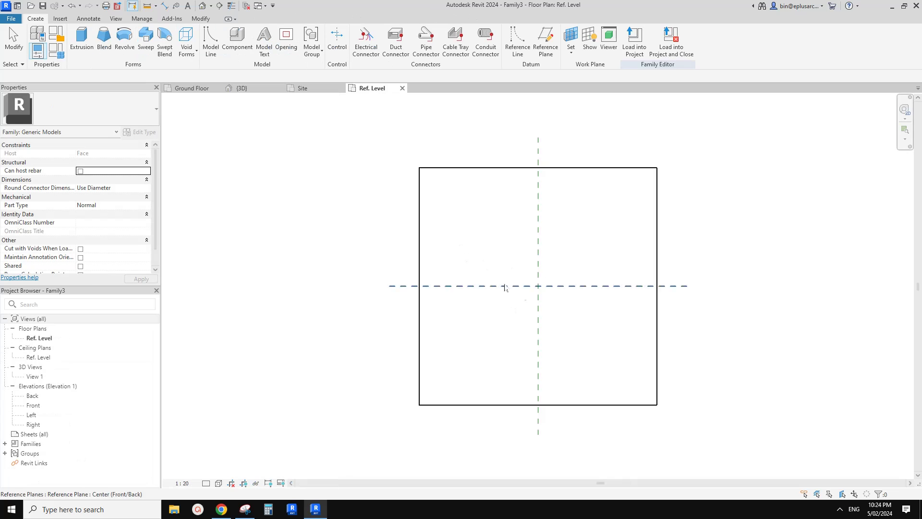
Place model text reading "Model Text" at the centre of the host face, where the two reference planes cross.
{"action": "left_click", "coordinate": [263, 43]}
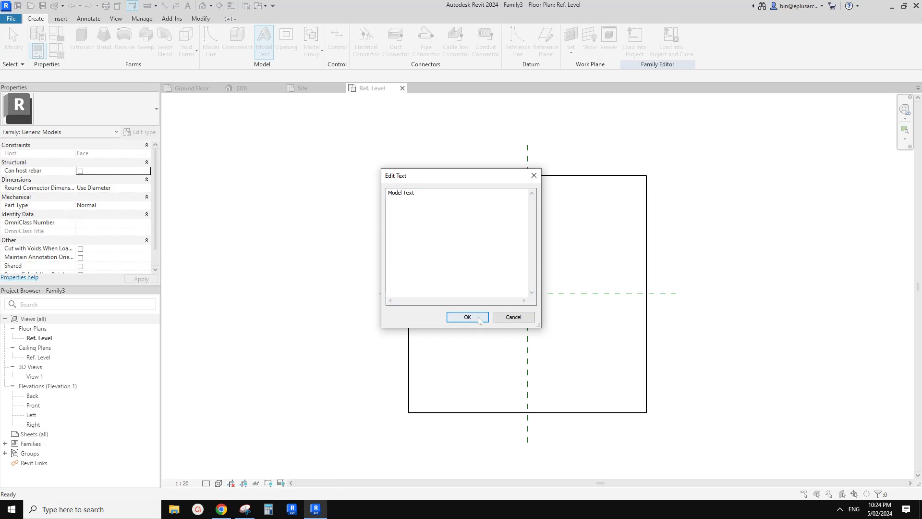
{"action": "left_click", "coordinate": [467, 317]}
{"action": "left_click", "coordinate": [480, 296]}
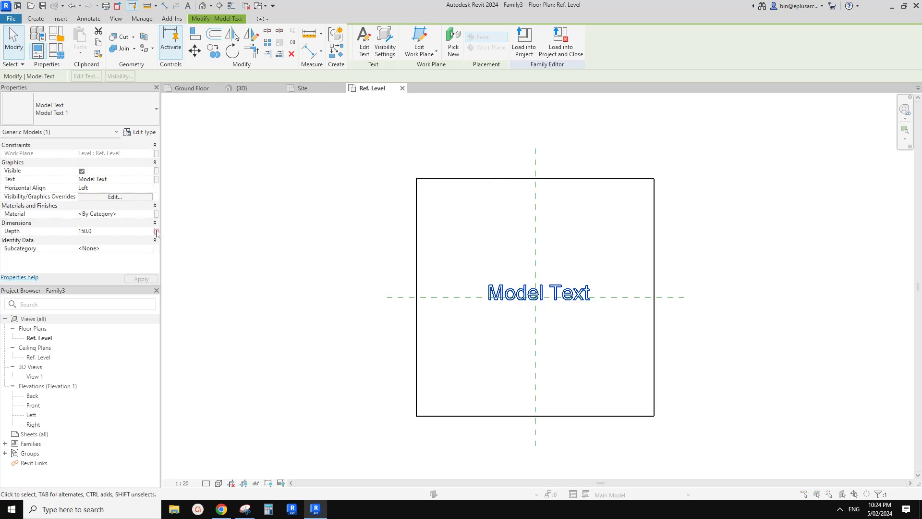
Associate the model text's depth with a new instance family parameter named D.
{"action": "left_click", "coordinate": [156, 231]}
{"action": "left_click", "coordinate": [346, 320]}
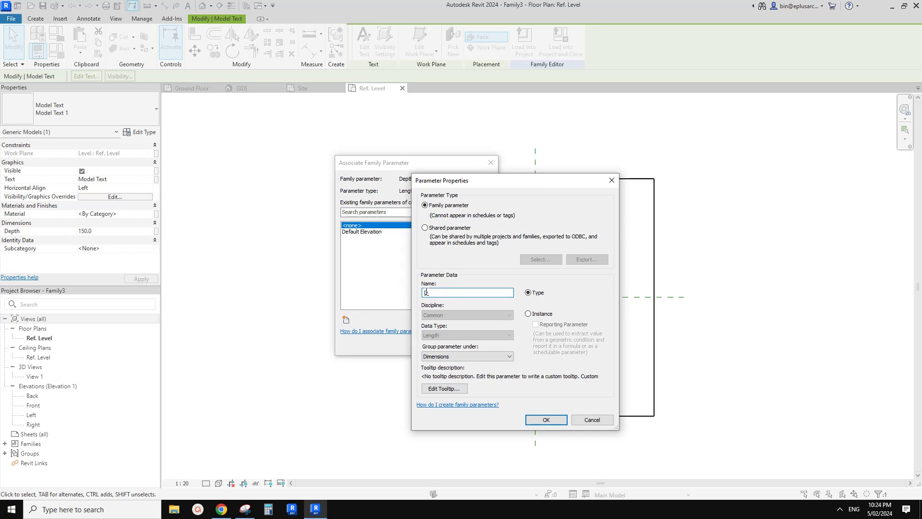
{"action": "type", "text": "D"}
{"action": "left_click", "coordinate": [555, 420]}
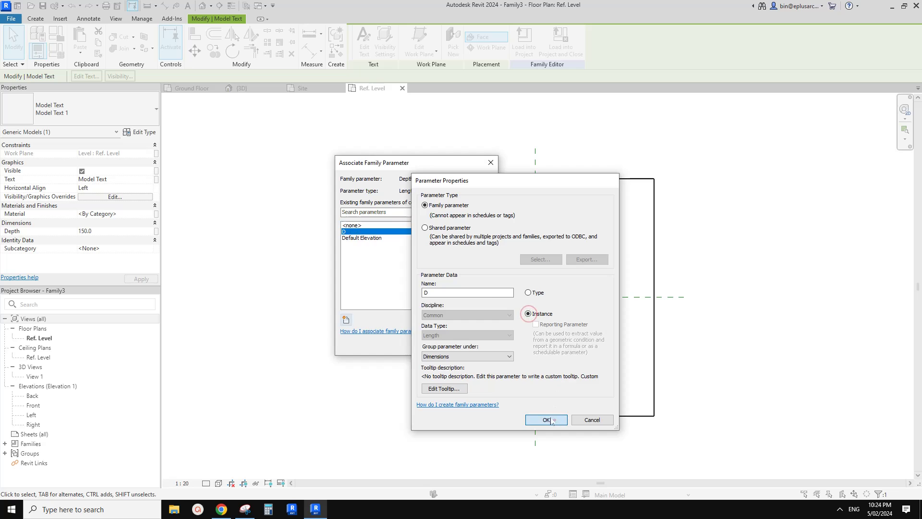
{"action": "left_click", "coordinate": [433, 345]}
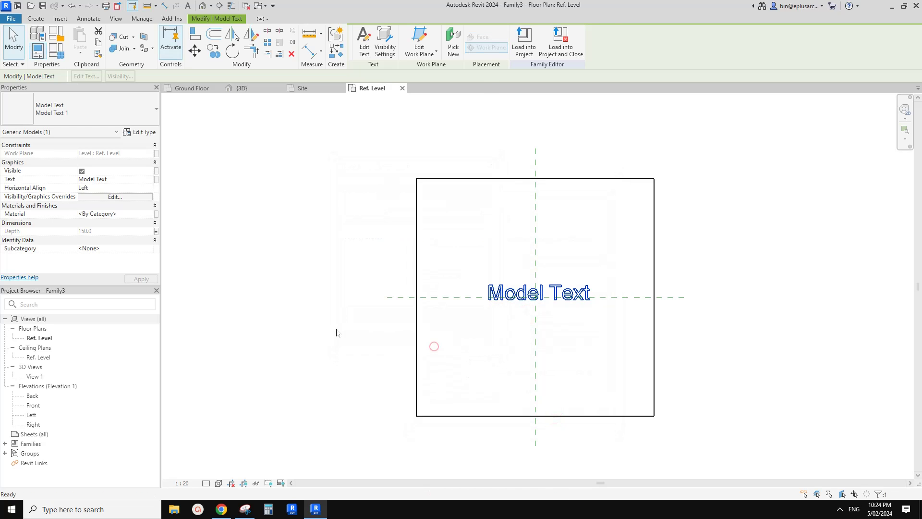
Associate the model text's material with a new instance family parameter named MA.
{"action": "left_click", "coordinate": [156, 214]}
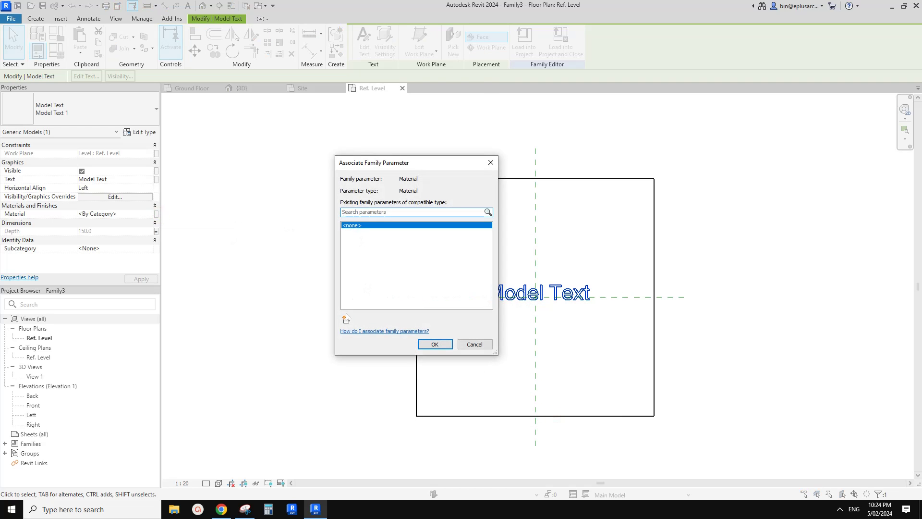
{"action": "left_click", "coordinate": [346, 319]}
{"action": "type", "text": "MA"}
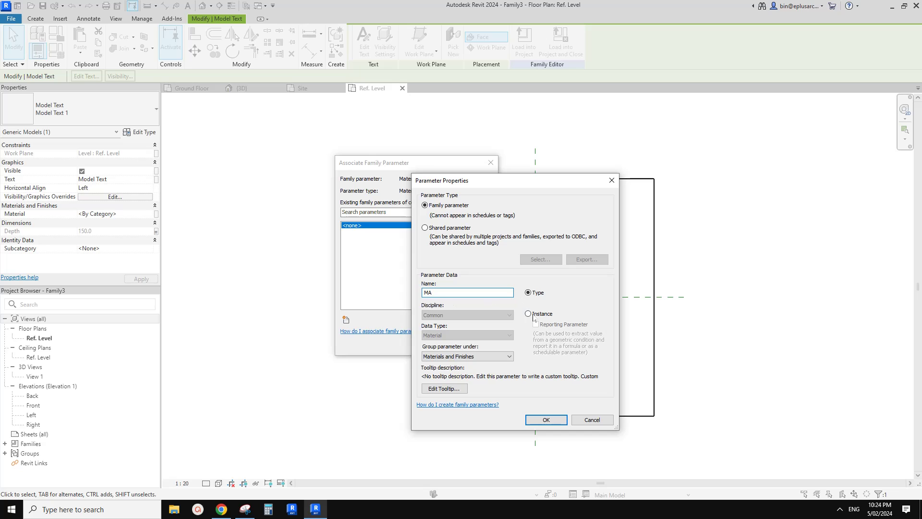
{"action": "left_click", "coordinate": [547, 419]}
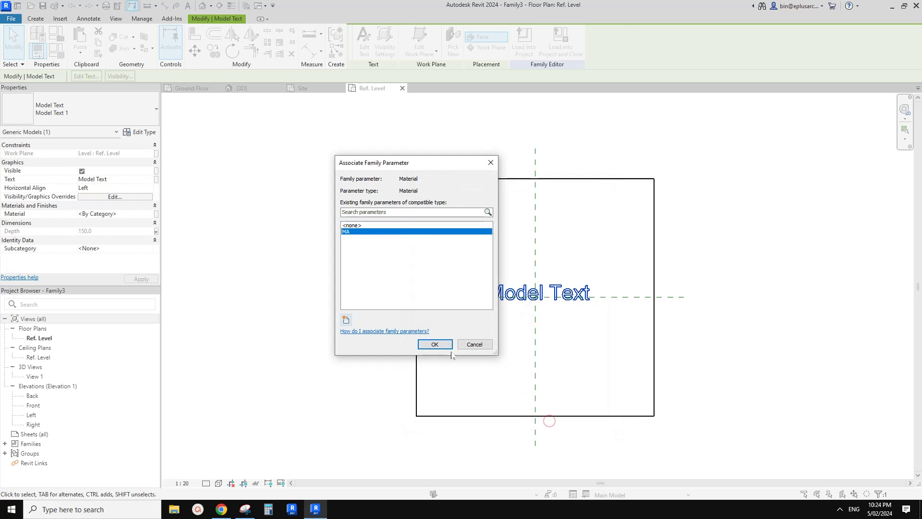
{"action": "left_click", "coordinate": [435, 346]}
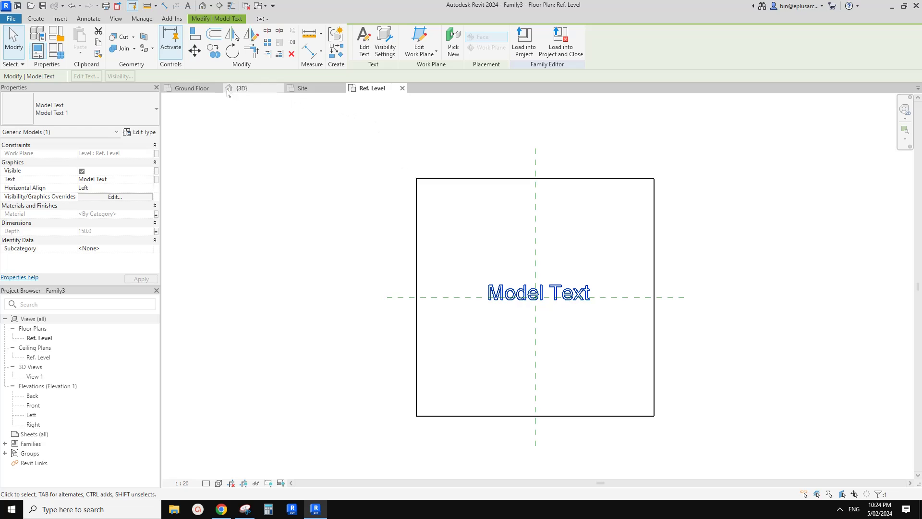
Associate the model text's content with a new instance family parameter named TEXT.
{"action": "left_click", "coordinate": [192, 87]}
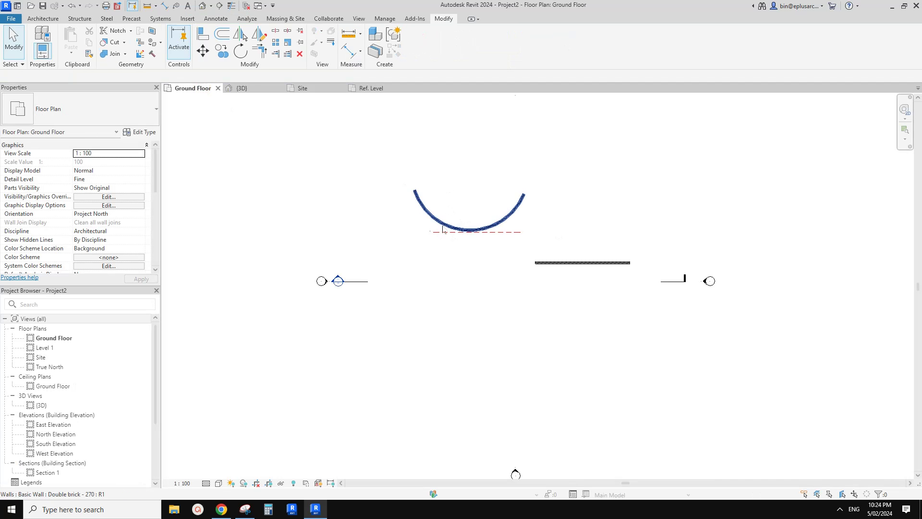
{"action": "left_click", "coordinate": [374, 88]}
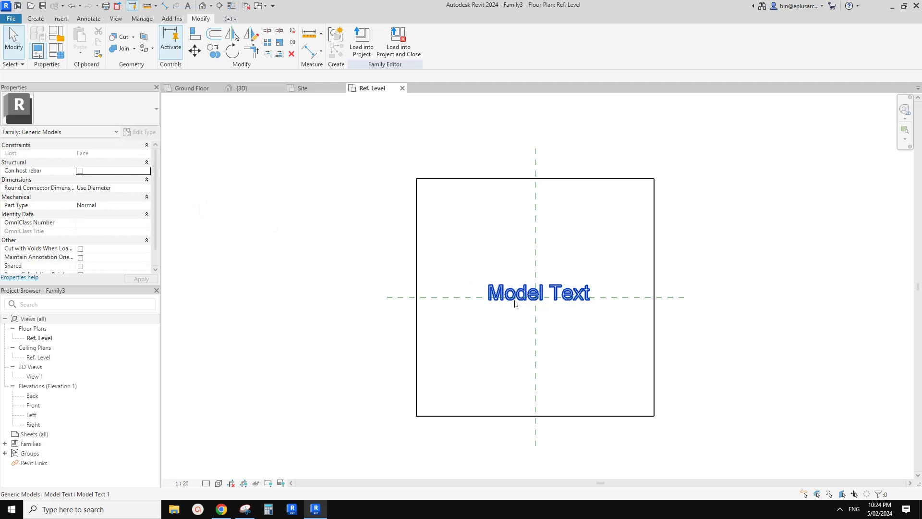
{"action": "left_click", "coordinate": [534, 308]}
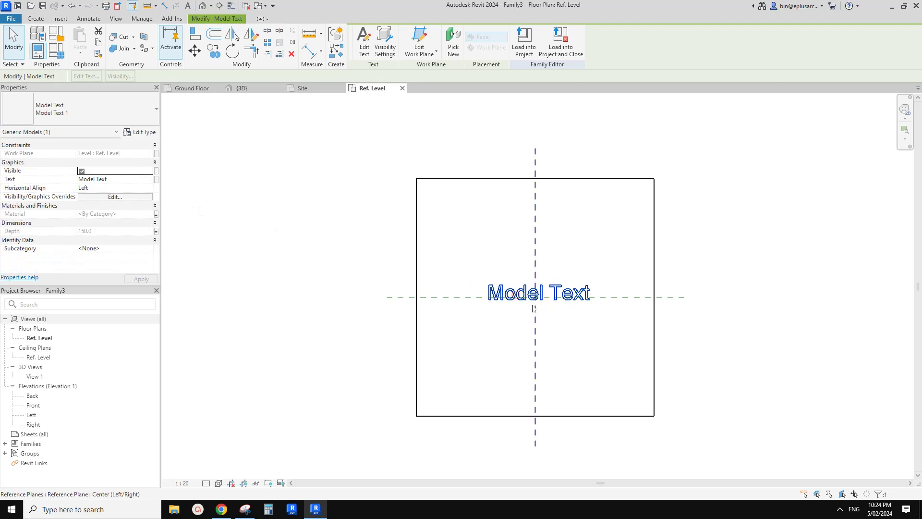
{"action": "left_click", "coordinate": [156, 180]}
{"action": "left_click", "coordinate": [346, 320]}
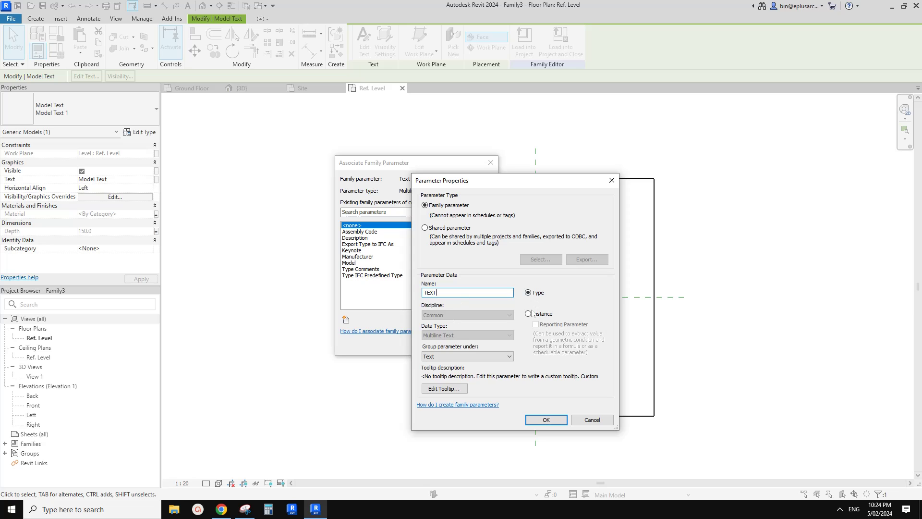
{"action": "left_click", "coordinate": [552, 414]}
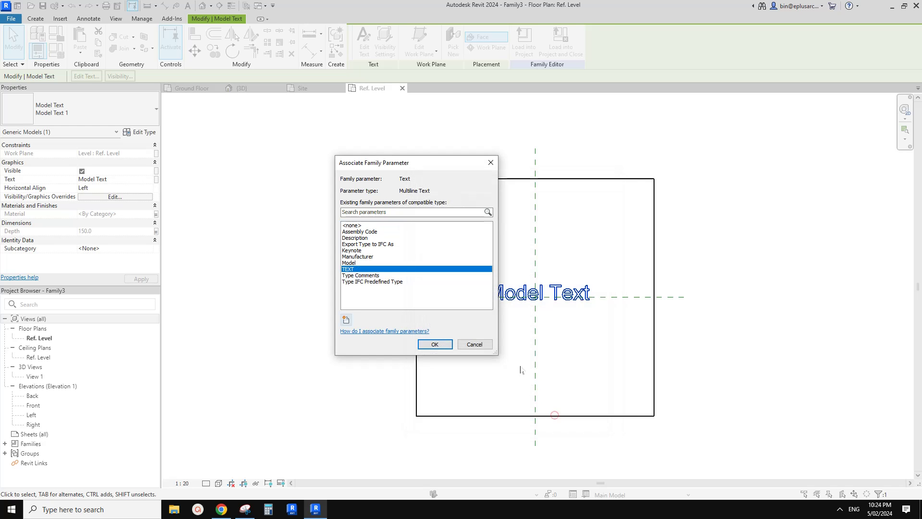
{"action": "left_click", "coordinate": [441, 342]}
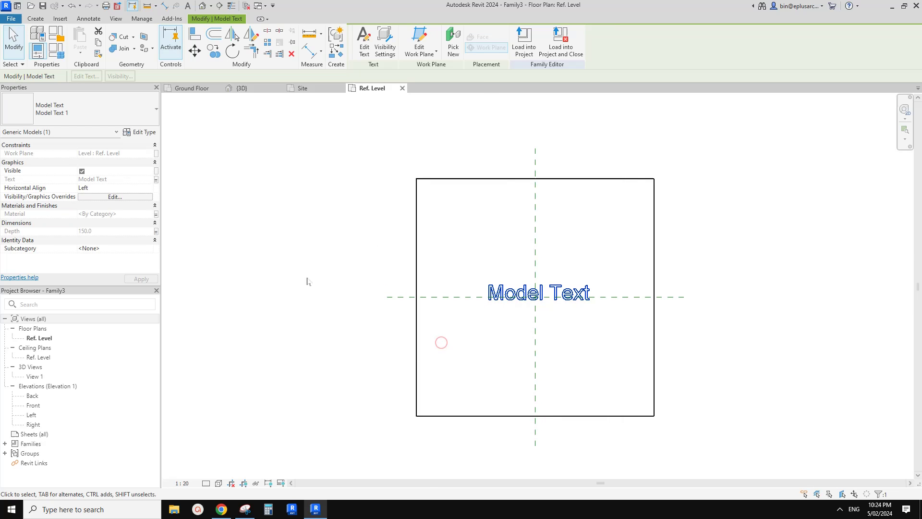
Inspect the font and size settings in the model text's type properties.
{"action": "left_click", "coordinate": [146, 131]}
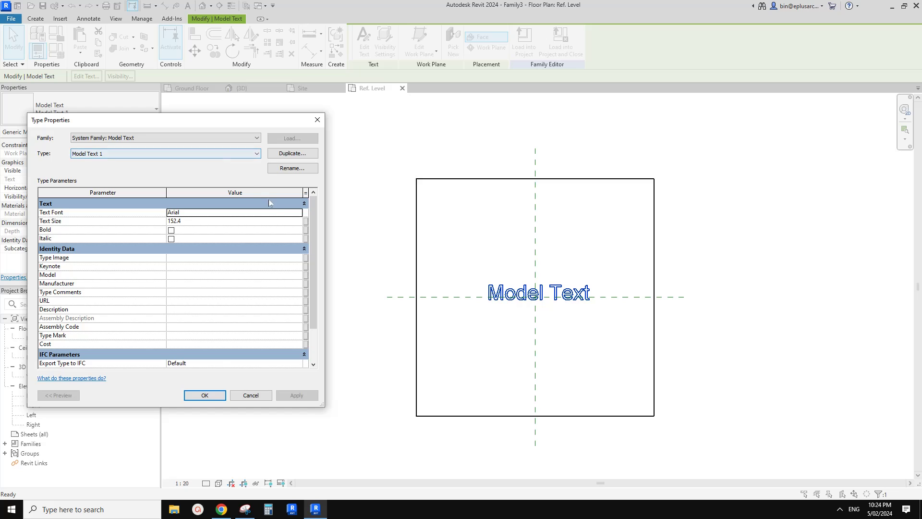
{"action": "mouse_move", "coordinate": [314, 214]}
{"action": "left_mouse_down"}
{"action": "mouse_move", "coordinate": [318, 252]}
{"action": "mouse_move", "coordinate": [311, 211]}
{"action": "left_mouse_up"}
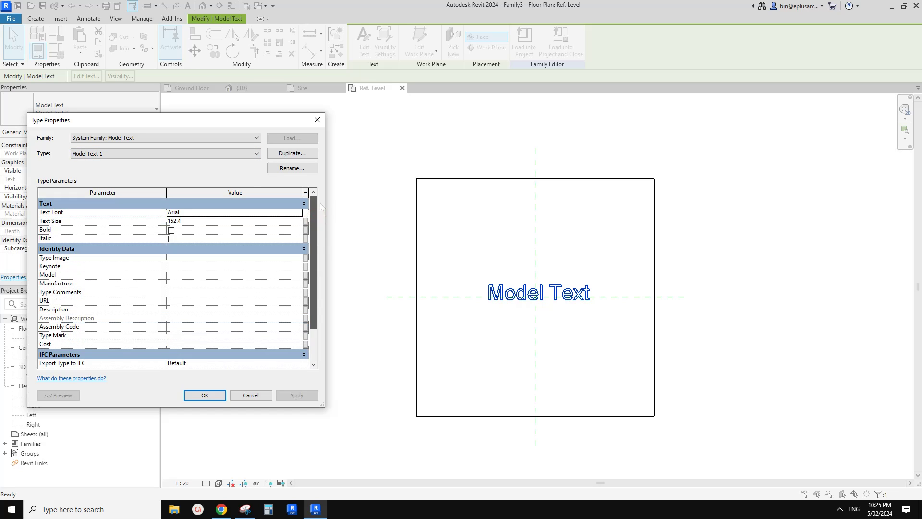
{"action": "left_click", "coordinate": [213, 397]}
Open the family's default 3D view and set its scale to 1 : 20 to show the model text clearly.
{"action": "scroll", "coordinate": [522, 309], "scroll_direction": "up", "scroll_amount": 5}
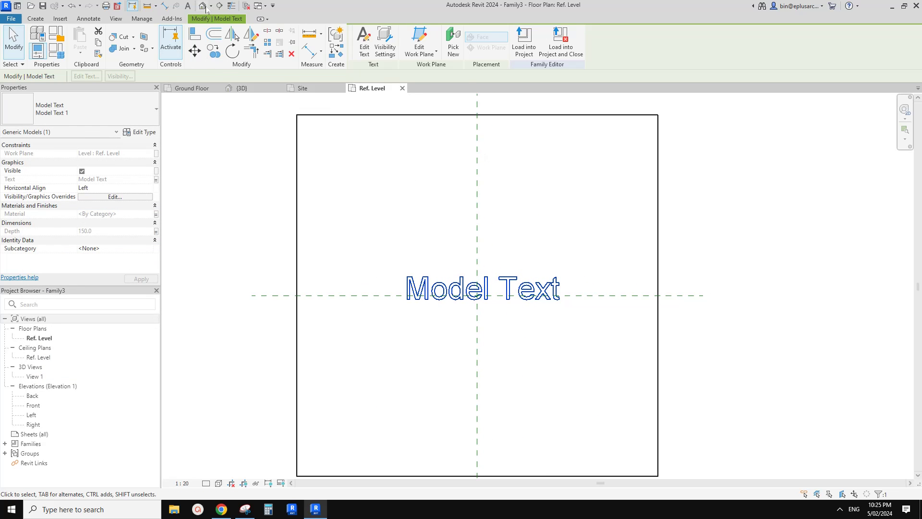
{"action": "left_click", "coordinate": [205, 7]}
{"action": "middle_click_drag", "start_coordinate": [482, 269], "coordinate": [549, 211], "text": "shift"}
{"action": "left_click", "coordinate": [541, 264]}
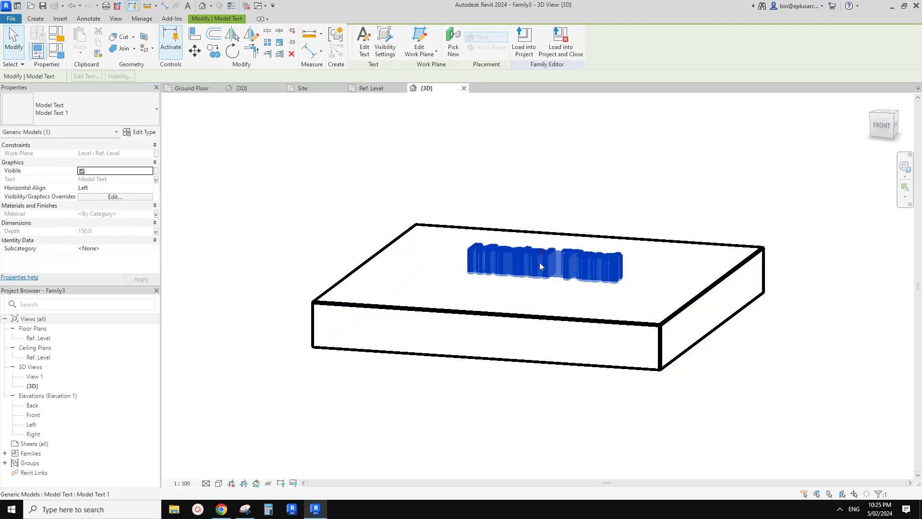
{"action": "middle_click_drag", "start_coordinate": [540, 267], "coordinate": [420, 375], "text": "shift"}
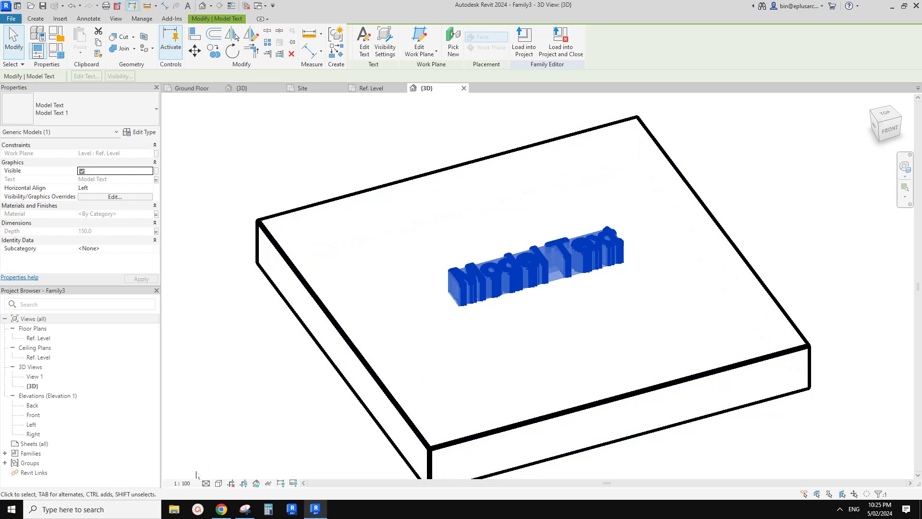
{"action": "left_click", "coordinate": [182, 483]}
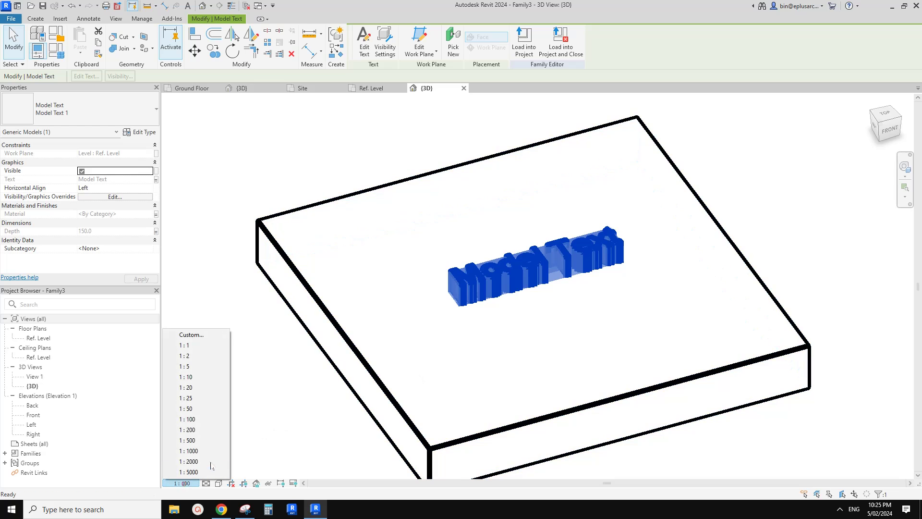
{"action": "left_click", "coordinate": [196, 388]}
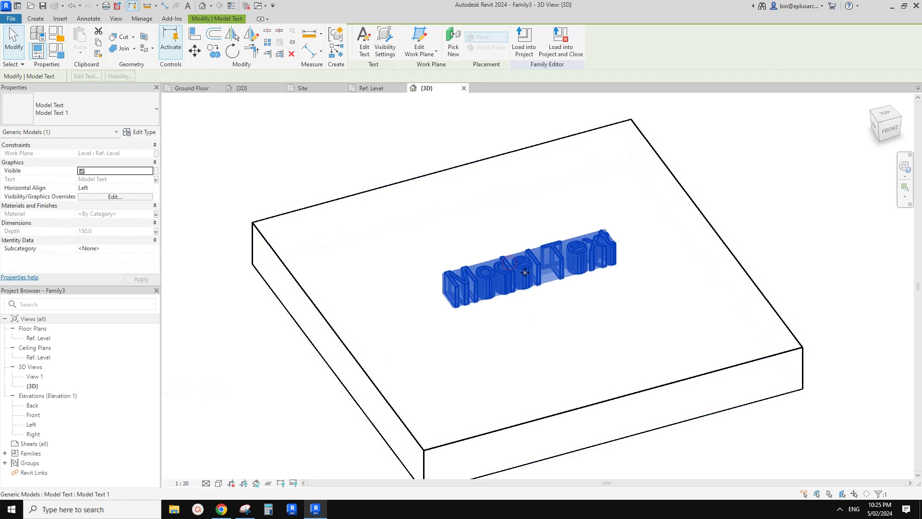
{"action": "middle_click_drag", "start_coordinate": [525, 273], "coordinate": [539, 294], "text": "shift"}
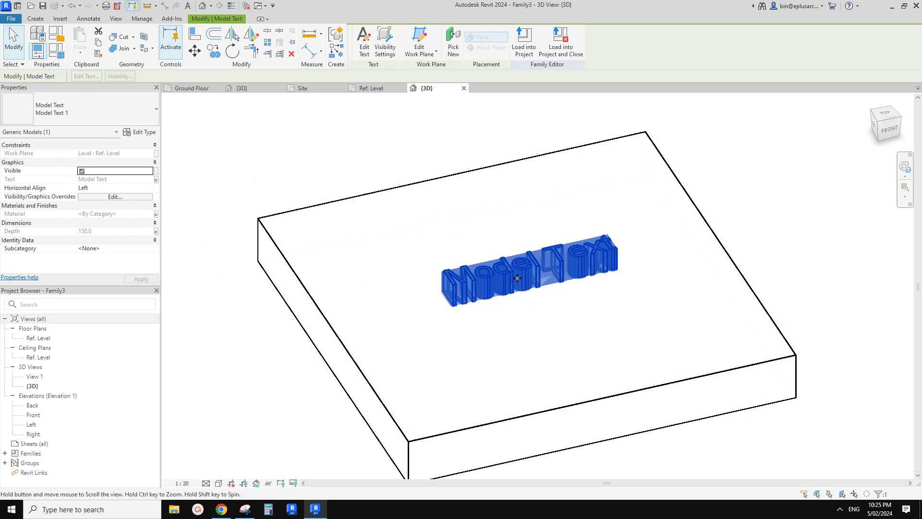
Set the family's D depth parameter to -400 so the text extends into the host.
{"action": "left_click", "coordinate": [55, 50]}
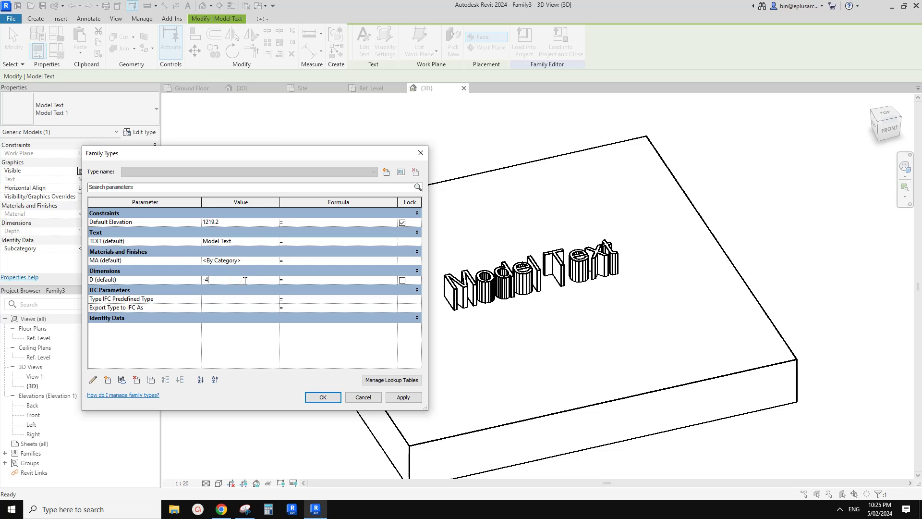
{"action": "left_click", "coordinate": [365, 400]}
{"action": "middle_click_drag", "start_coordinate": [366, 402], "coordinate": [403, 288], "text": "shift"}
Load the model text family into the project and show the walls in the default 3D view.
{"action": "left_click", "coordinate": [371, 50]}
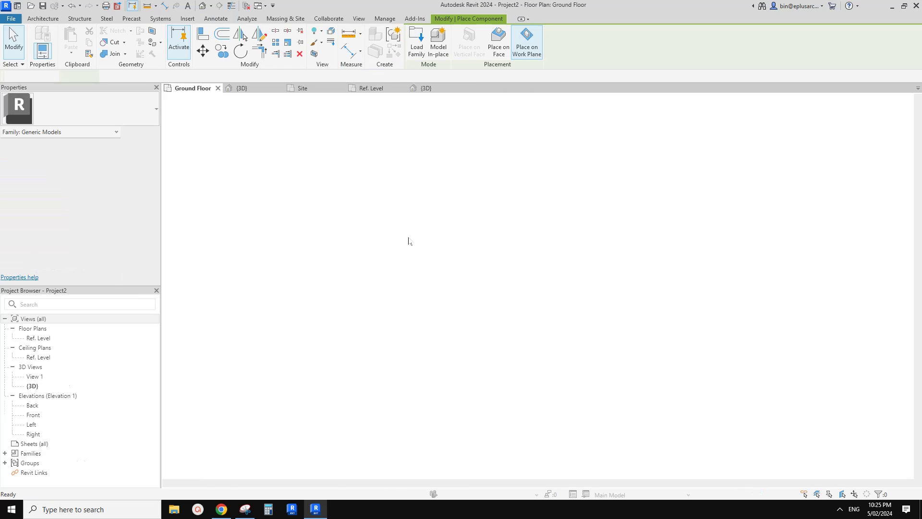
{"action": "left_click", "coordinate": [202, 6]}
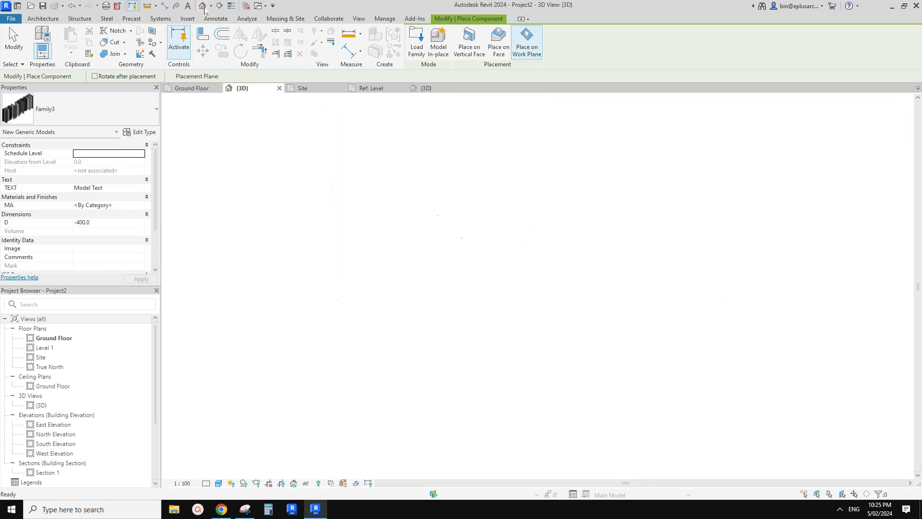
{"action": "middle_click_drag", "start_coordinate": [451, 354], "coordinate": [418, 282], "text": "shift"}
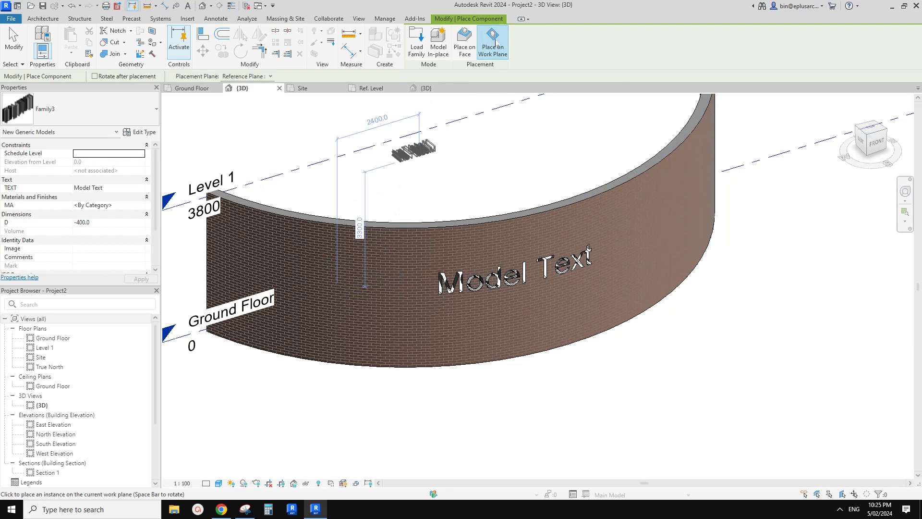
Set the family's placement to a work plane and pick Level 1 as the new placement plane.
{"action": "left_click", "coordinate": [466, 51]}
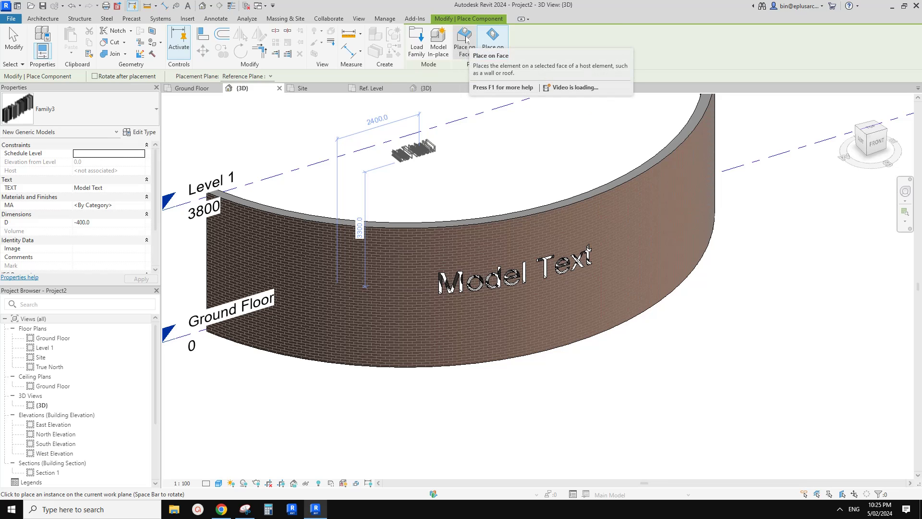
{"action": "scroll", "coordinate": [528, 240], "scroll_direction": "down", "scroll_amount": 2}
{"action": "left_click", "coordinate": [493, 48]}
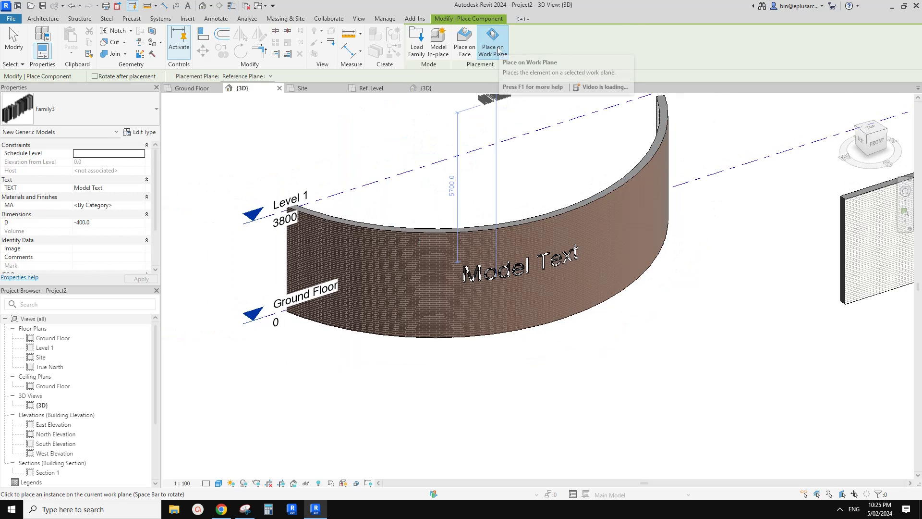
{"action": "middle_click_drag", "start_coordinate": [407, 172], "coordinate": [357, 198]}
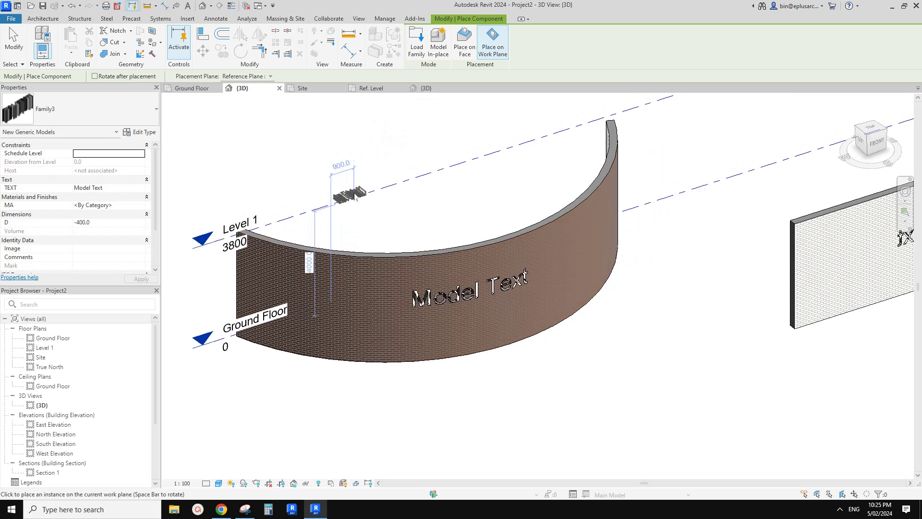
{"action": "scroll", "coordinate": [357, 198], "scroll_direction": "down", "scroll_amount": 1}
{"action": "left_click", "coordinate": [258, 76]}
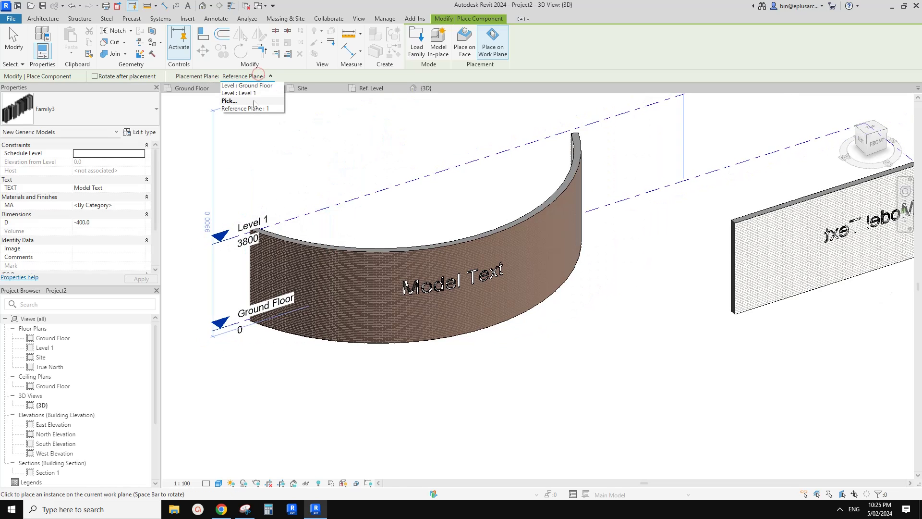
{"action": "left_click", "coordinate": [230, 101]}
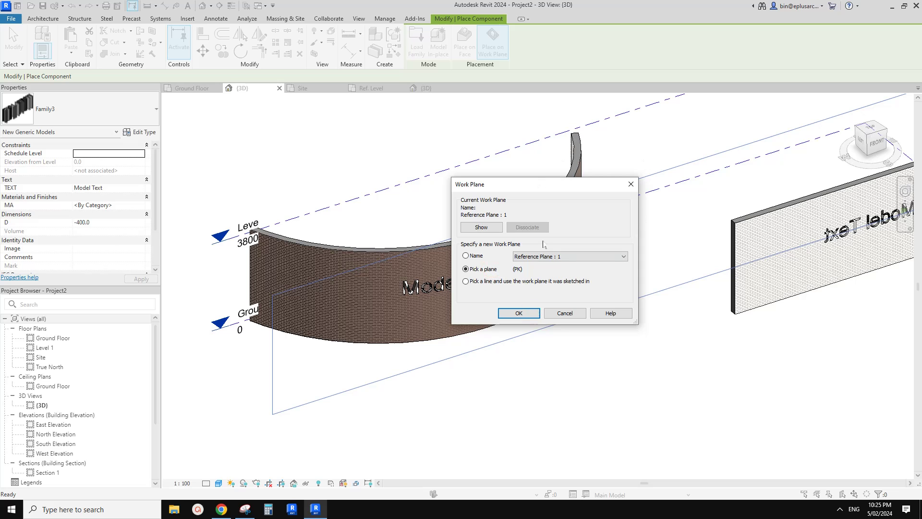
{"action": "left_click", "coordinate": [532, 317]}
{"action": "middle_click_drag", "start_coordinate": [418, 179], "coordinate": [381, 243], "text": "shift"}
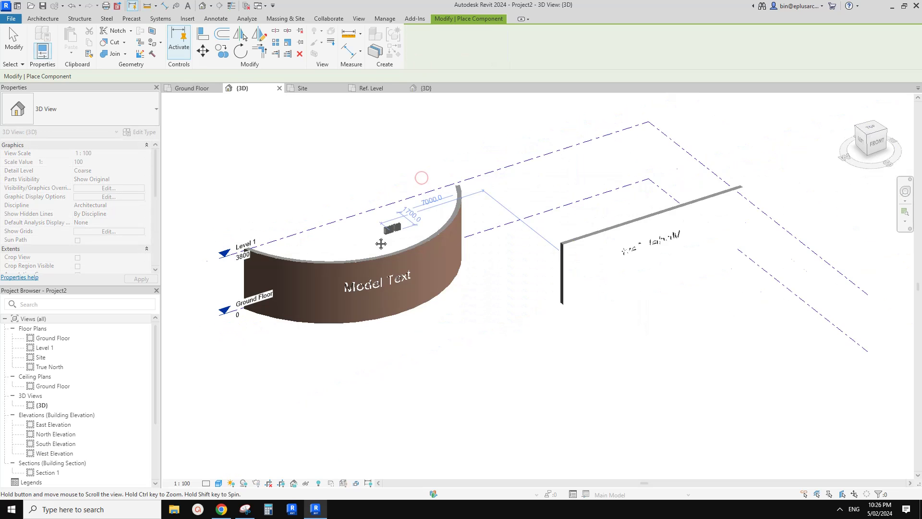
Place one instance of the model text family on the picked plane between the curved and straight walls.
{"action": "left_click", "coordinate": [504, 200]}
{"action": "scroll", "coordinate": [503, 200], "scroll_direction": "up", "scroll_amount": 2}
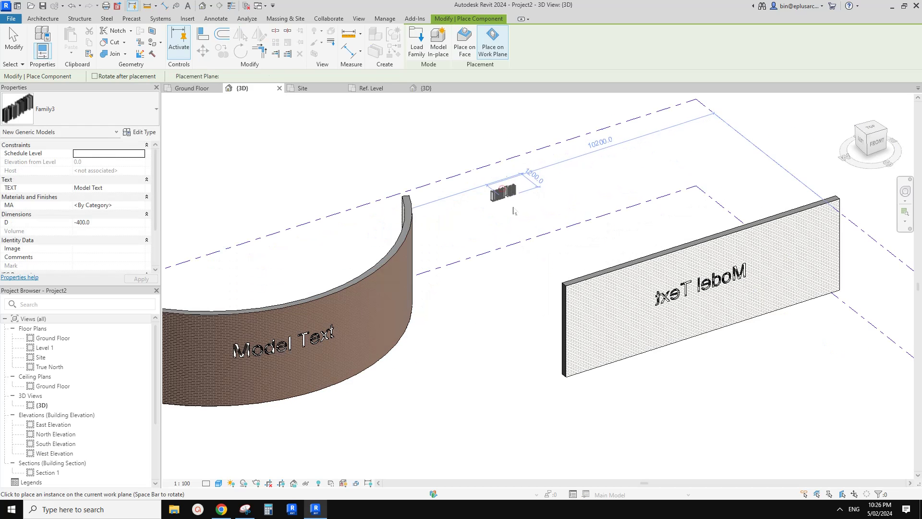
{"action": "left_click", "coordinate": [513, 211]}
{"action": "key", "text": "Escape"}
{"action": "key", "text": "Escape"}
Create a similar instance and place it on the curved wall's outer face, left of the existing cut text.
{"action": "left_click", "coordinate": [503, 193]}
{"action": "mouse_move", "coordinate": [503, 193]}
{"action": "middle_mouse_down", "text": "shift"}
{"action": "mouse_move", "coordinate": [572, 161]}
{"action": "mouse_move", "coordinate": [581, 263]}
{"action": "mouse_move", "coordinate": [554, 164]}
{"action": "mouse_move", "coordinate": [581, 189]}
{"action": "mouse_move", "coordinate": [560, 148]}
{"action": "mouse_move", "coordinate": [576, 152]}
{"action": "middle_mouse_up", "text": "shift"}
{"action": "key", "text": "c"}
{"action": "key", "text": "s"}
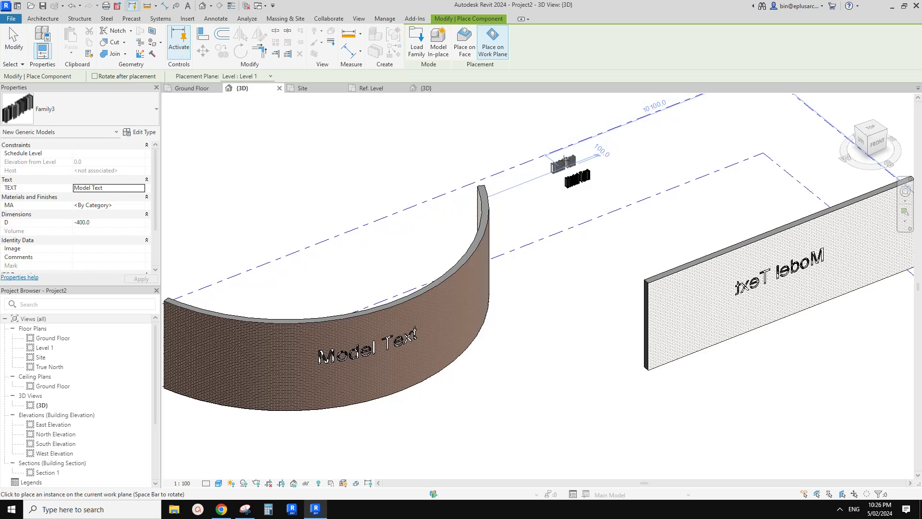
{"action": "left_click", "coordinate": [465, 47]}
{"action": "middle_click_drag", "start_coordinate": [443, 248], "coordinate": [469, 210]}
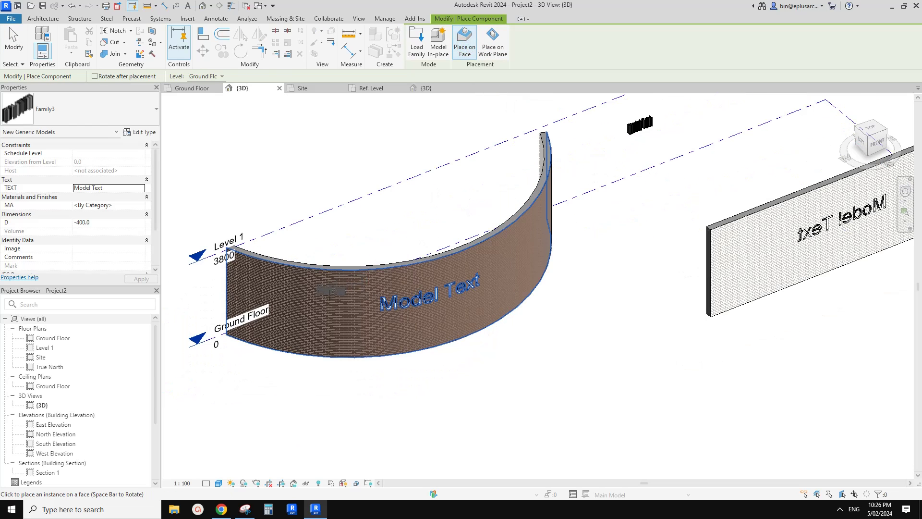
{"action": "scroll", "coordinate": [330, 295], "scroll_direction": "up", "scroll_amount": 6}
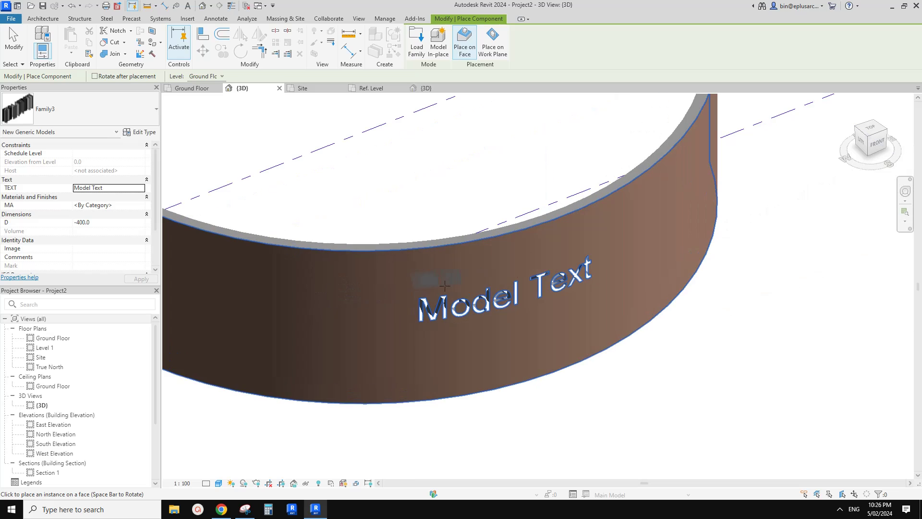
{"action": "scroll", "coordinate": [341, 222], "scroll_direction": "down", "scroll_amount": 6}
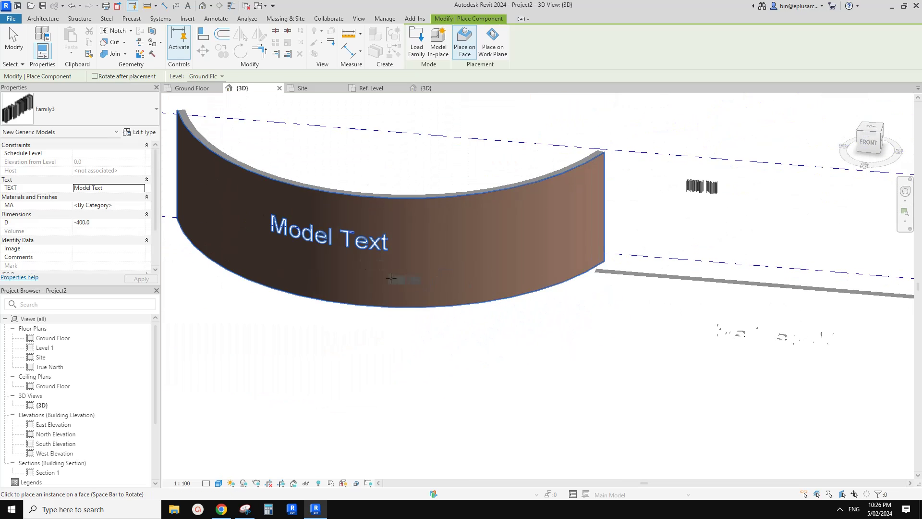
{"action": "scroll", "coordinate": [334, 353], "scroll_direction": "up", "scroll_amount": 2}
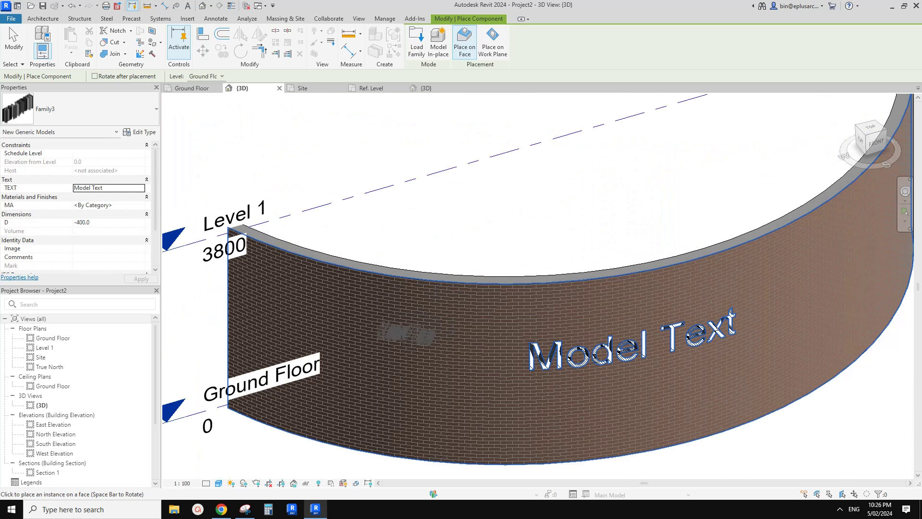
{"action": "left_click", "coordinate": [390, 352]}
{"action": "key", "text": "Escape"}
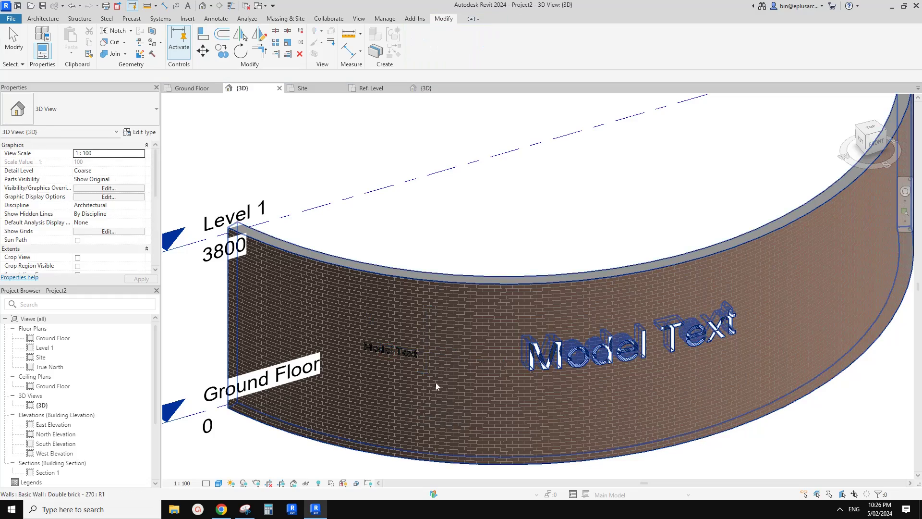
Try to join the face-placed model text family with the curved brick wall.
{"action": "left_click", "coordinate": [413, 356]}
{"action": "middle_click_drag", "start_coordinate": [424, 409], "coordinate": [369, 384], "text": "shift"}
{"action": "scroll", "coordinate": [383, 388], "scroll_direction": "up", "scroll_amount": 1}
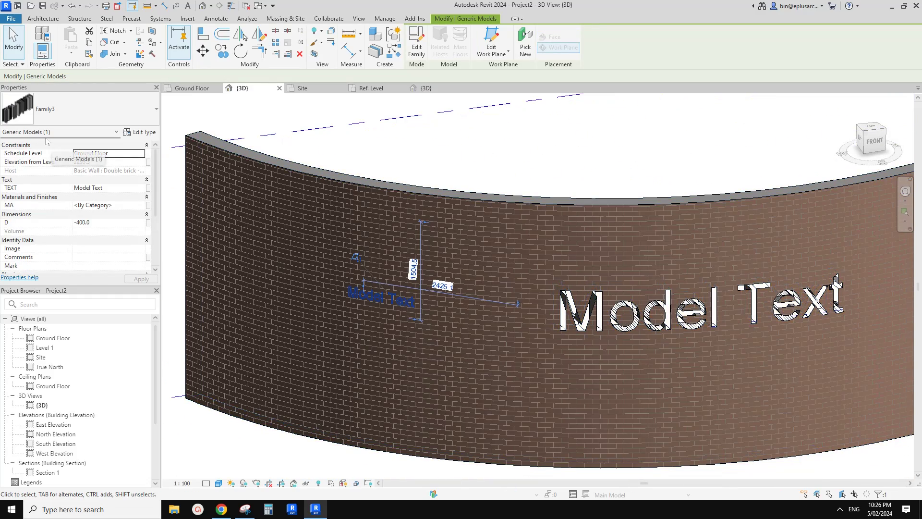
{"action": "middle_click_drag", "start_coordinate": [347, 252], "coordinate": [366, 279]}
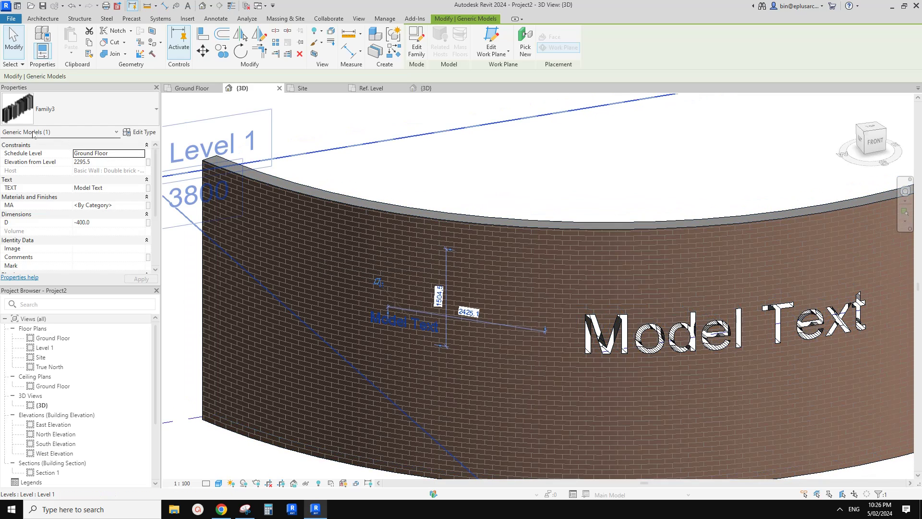
{"action": "middle_click_drag", "start_coordinate": [372, 236], "coordinate": [375, 244], "text": "shift"}
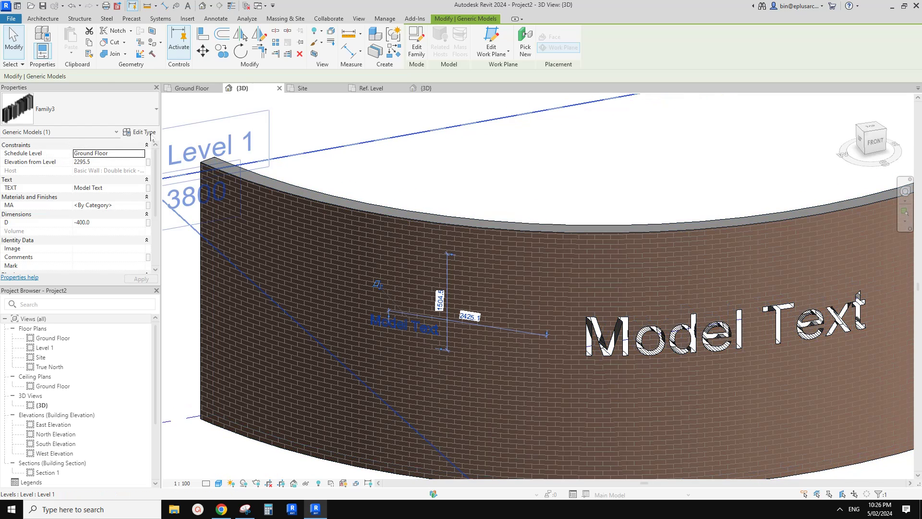
{"action": "left_click", "coordinate": [108, 55]}
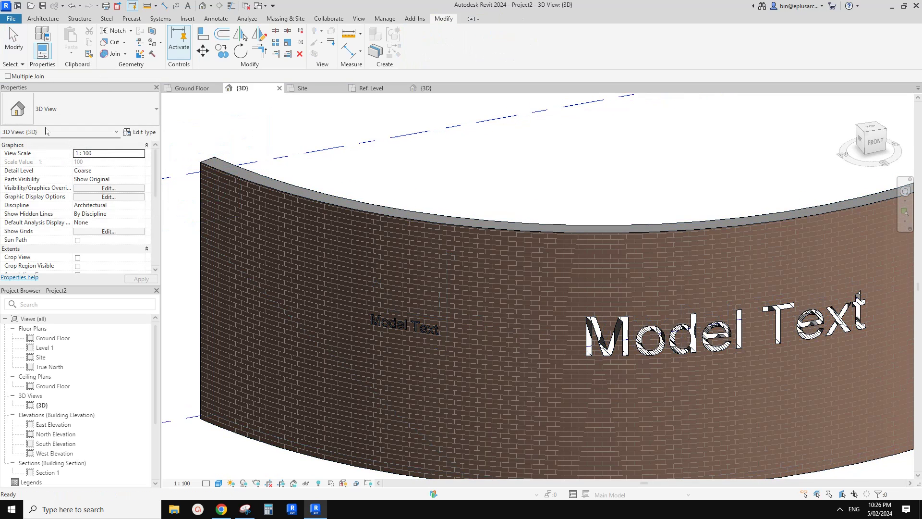
{"action": "left_click", "coordinate": [405, 325]}
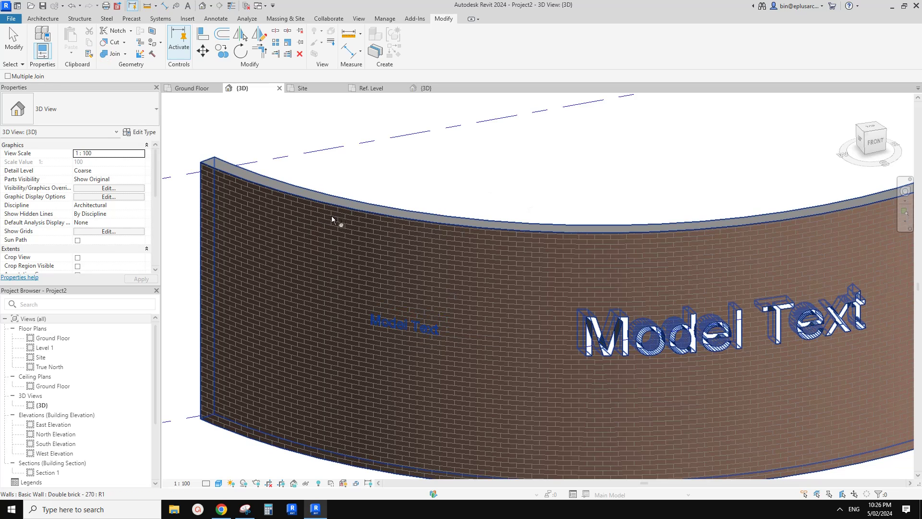
{"action": "scroll", "coordinate": [430, 225], "scroll_direction": "up", "scroll_amount": 2}
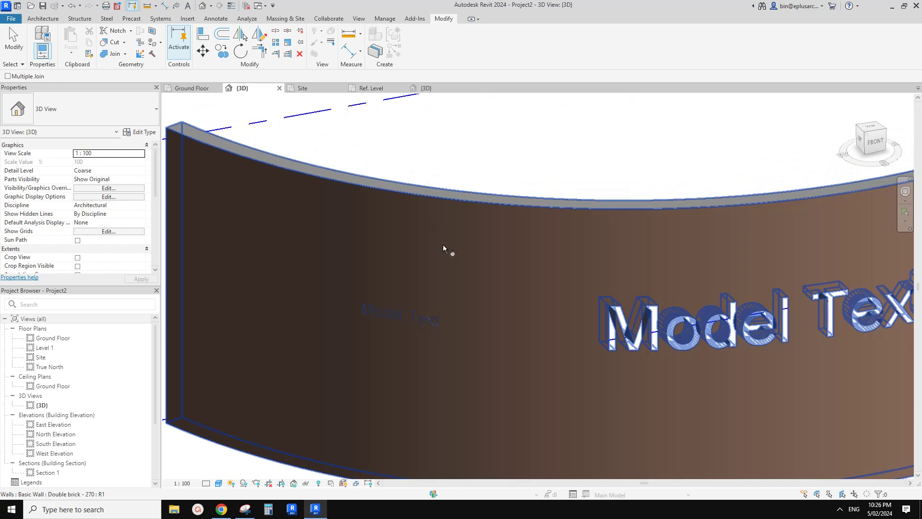
{"action": "left_click", "coordinate": [434, 250]}
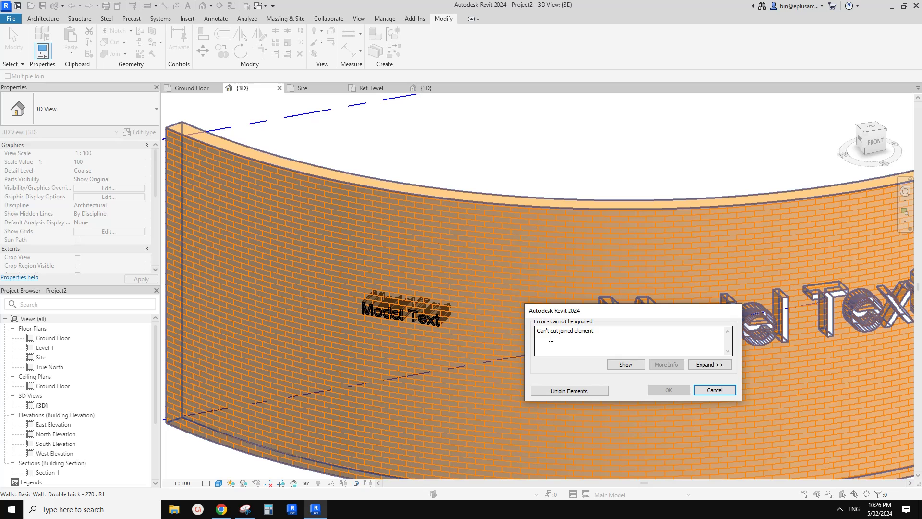
{"action": "left_click_drag", "start_coordinate": [592, 313], "coordinate": [530, 186]}
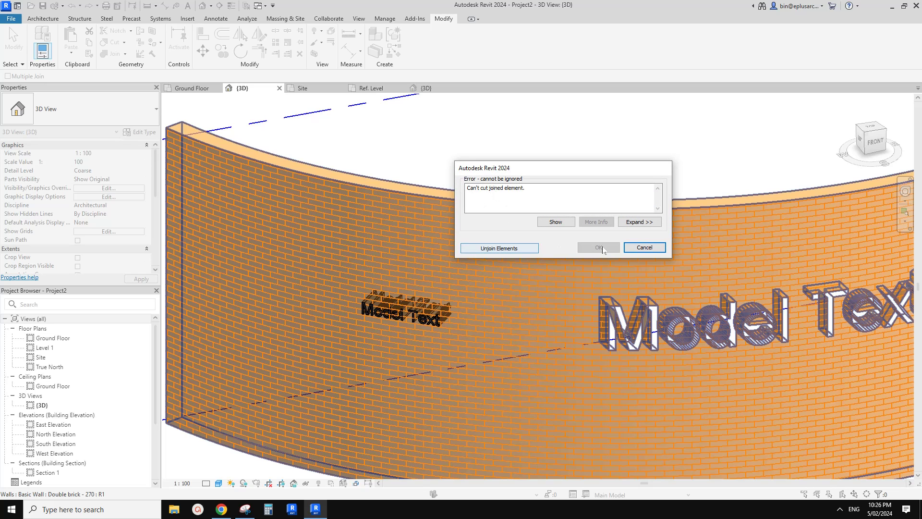
{"action": "left_click", "coordinate": [644, 247]}
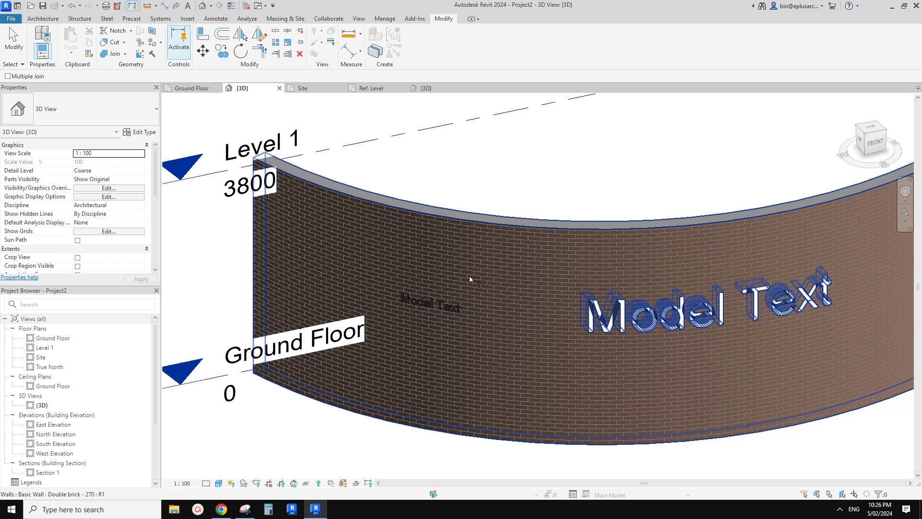
{"action": "scroll", "coordinate": [439, 296], "scroll_direction": "up", "scroll_amount": 5}
{"action": "key", "text": "Escape"}
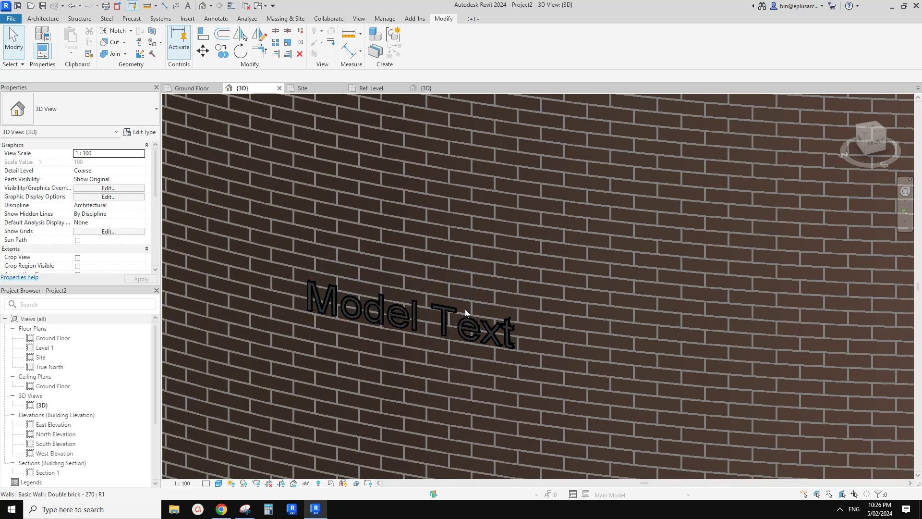
Examine from above and from the side how the face-placed text's depth sits in the curved wall.
{"action": "left_click", "coordinate": [449, 307]}
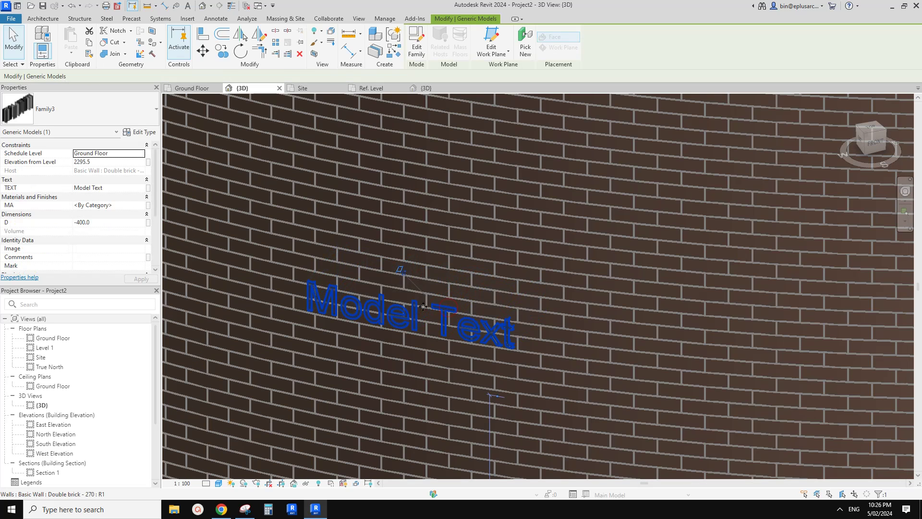
{"action": "middle_click_drag", "start_coordinate": [431, 304], "coordinate": [451, 302]}
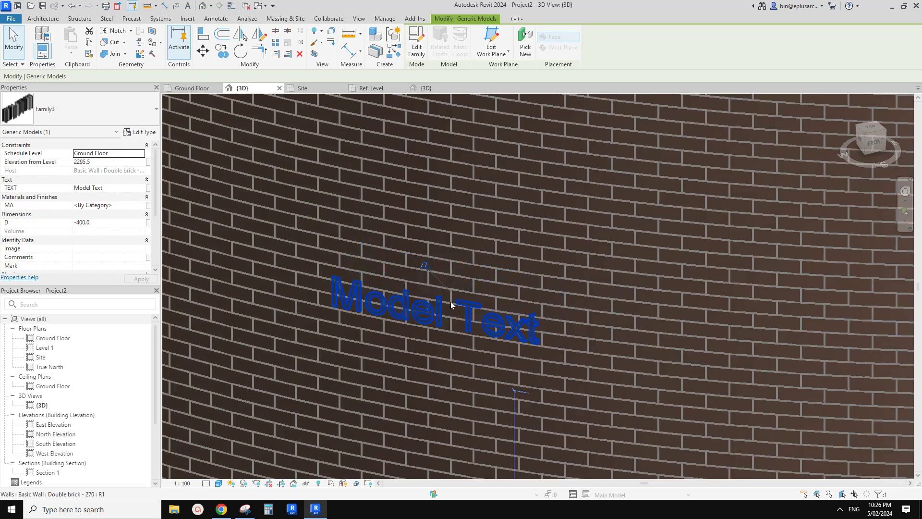
{"action": "scroll", "coordinate": [459, 306], "scroll_direction": "down", "scroll_amount": 2}
{"action": "middle_click_drag", "start_coordinate": [531, 316], "coordinate": [449, 282], "text": "shift"}
{"action": "scroll", "coordinate": [450, 281], "scroll_direction": "up", "scroll_amount": 2}
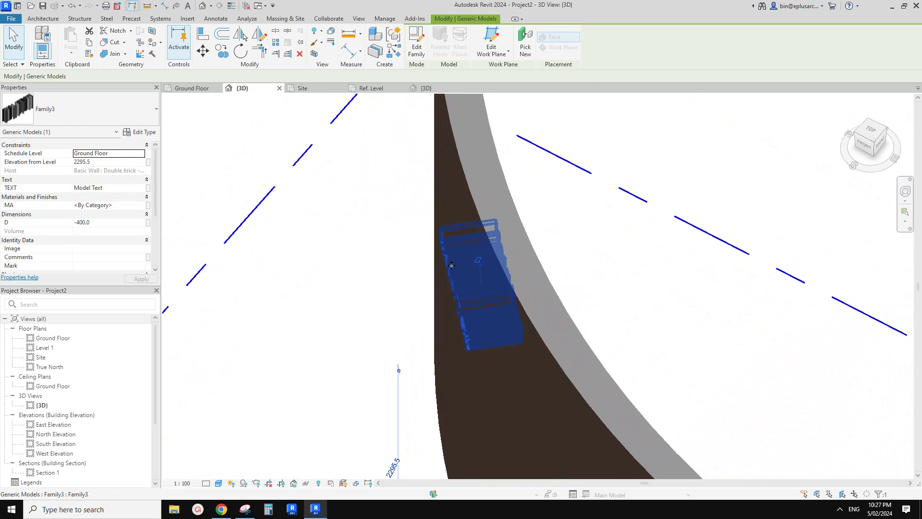
{"action": "scroll", "coordinate": [452, 289], "scroll_direction": "down", "scroll_amount": 1}
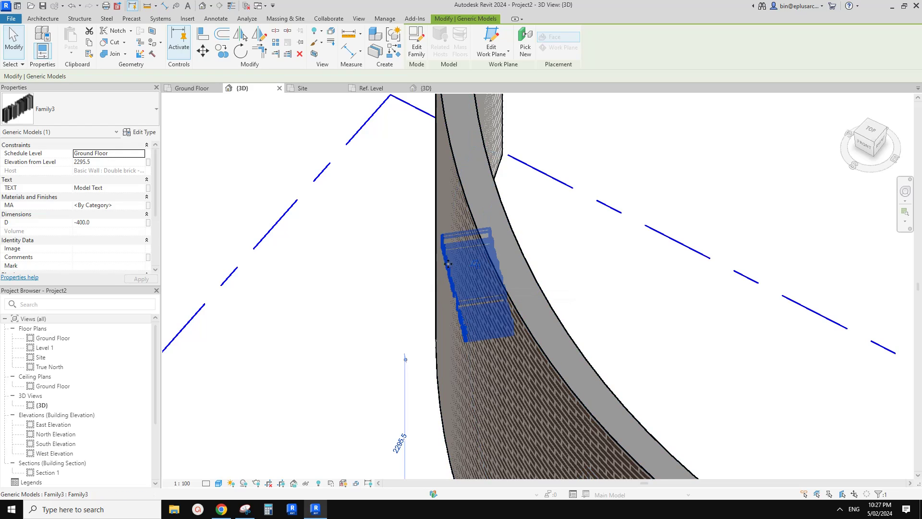
{"action": "middle_click_drag", "start_coordinate": [464, 295], "coordinate": [350, 229], "text": "shift"}
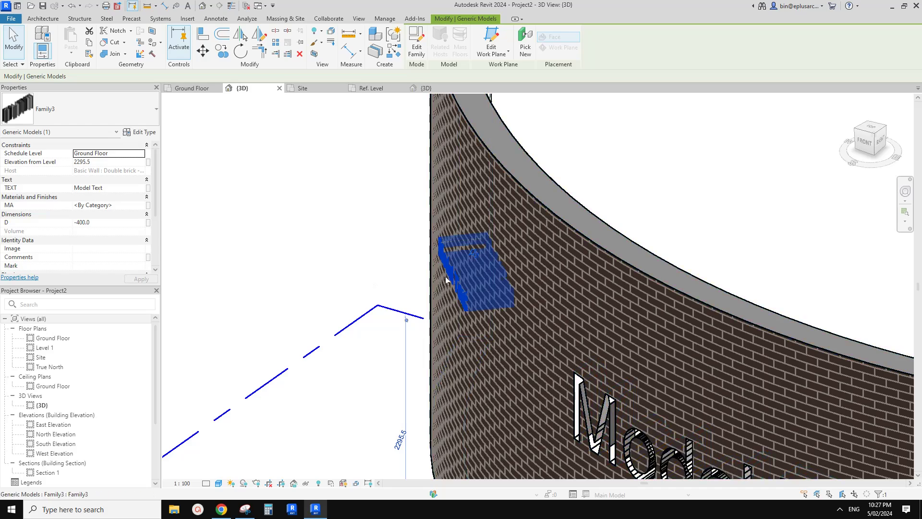
{"action": "middle_click_drag", "start_coordinate": [454, 269], "coordinate": [418, 88], "text": "shift"}
Open the placed text's family for editing and select the model text in its Front elevation.
{"action": "left_click", "coordinate": [417, 42]}
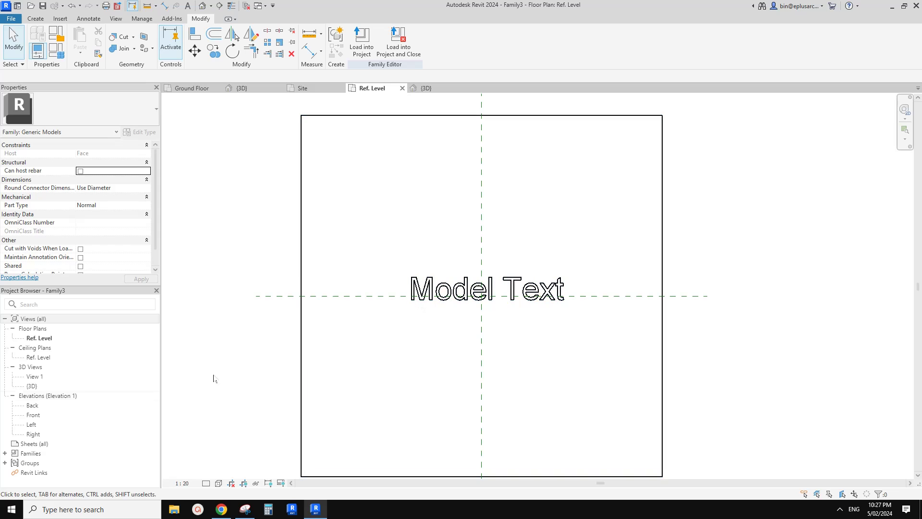
{"action": "double_click", "coordinate": [33, 416]}
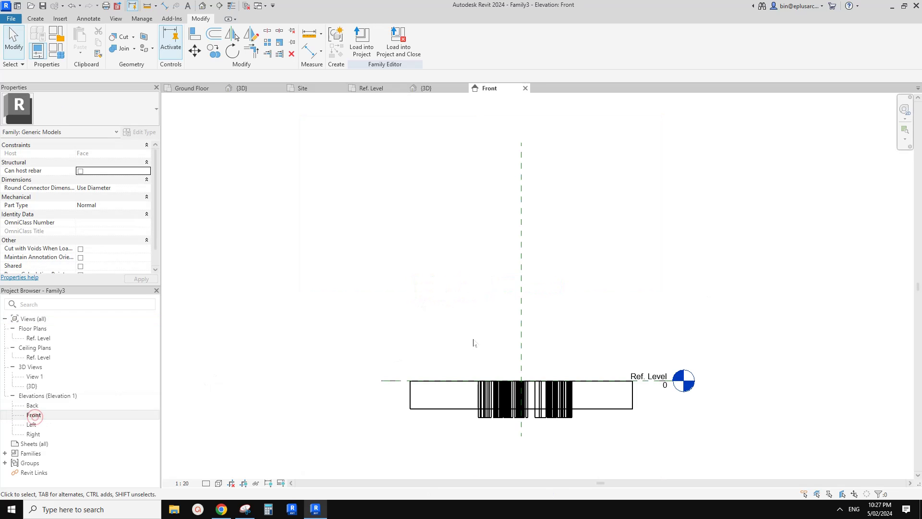
{"action": "middle_click_drag", "start_coordinate": [469, 366], "coordinate": [388, 310]}
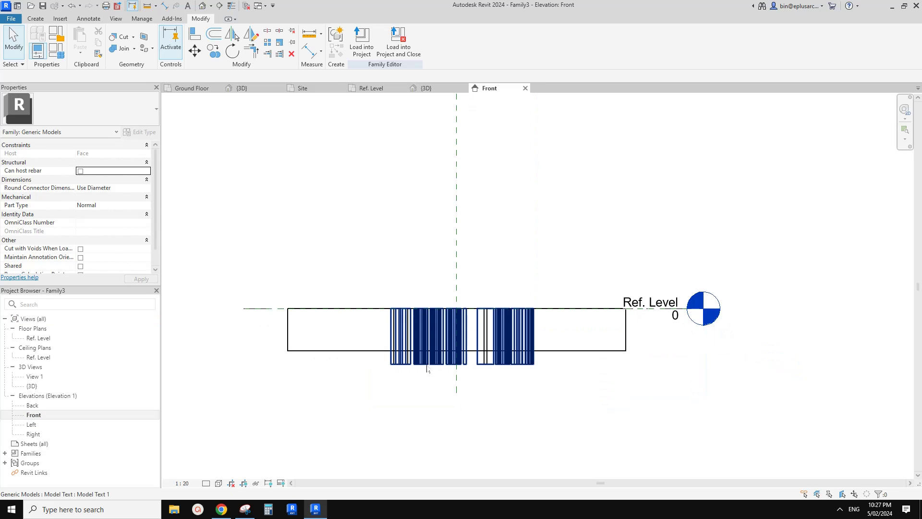
{"action": "left_click", "coordinate": [421, 362]}
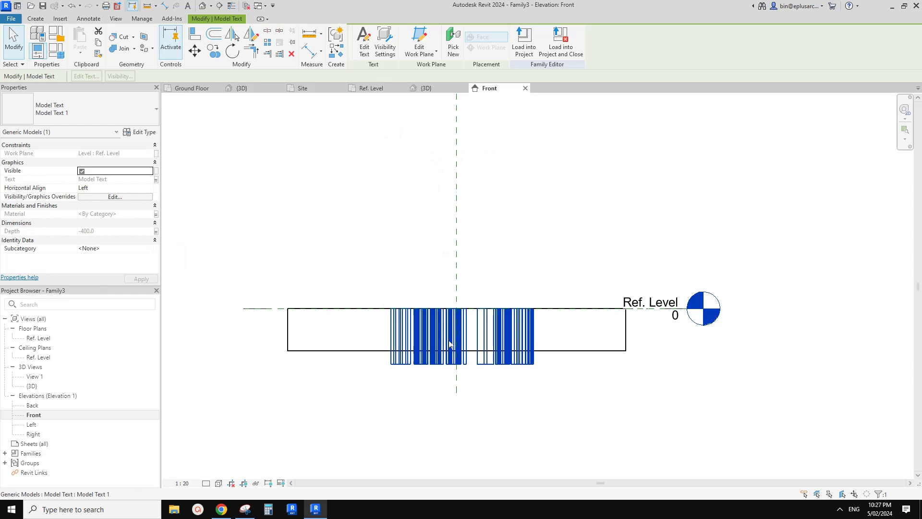
Draw a horizontal reference plane about 161 mm above the Ref. Level, spanning the width of the host block.
{"action": "middle_click_drag", "start_coordinate": [440, 399], "coordinate": [445, 391]}
{"action": "left_click", "coordinate": [445, 389]}
{"action": "middle_click_drag", "start_coordinate": [433, 317], "coordinate": [438, 332]}
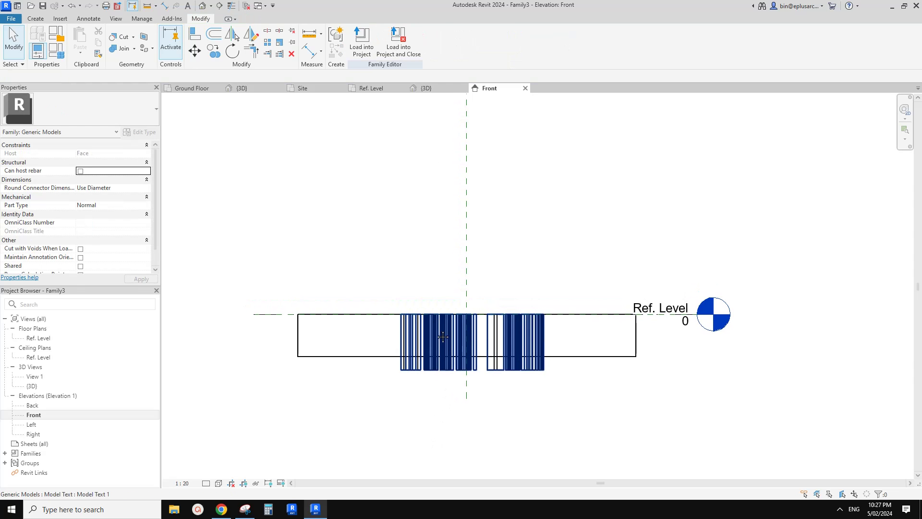
{"action": "key", "text": "r"}
{"action": "key", "text": "p"}
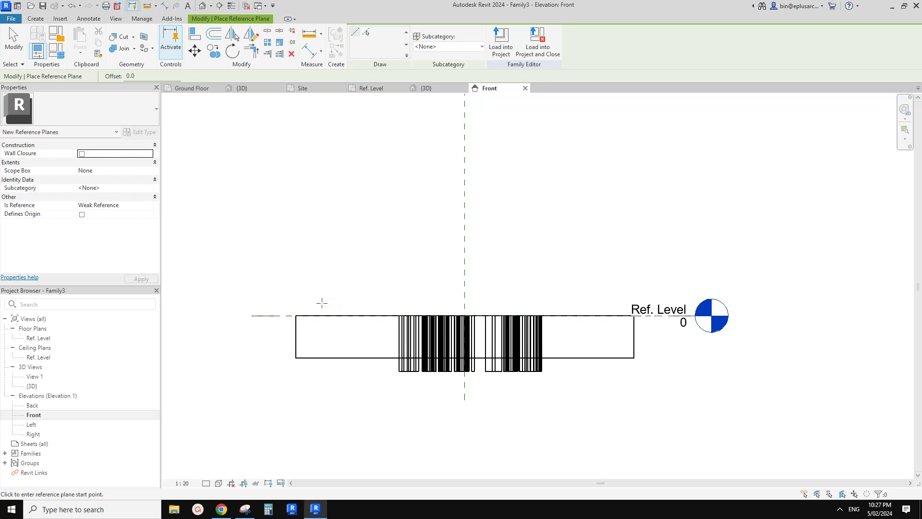
{"action": "left_click", "coordinate": [643, 294]}
{"action": "key", "text": "Escape"}
{"action": "key", "text": "Escape"}
{"action": "left_click", "coordinate": [525, 293]}
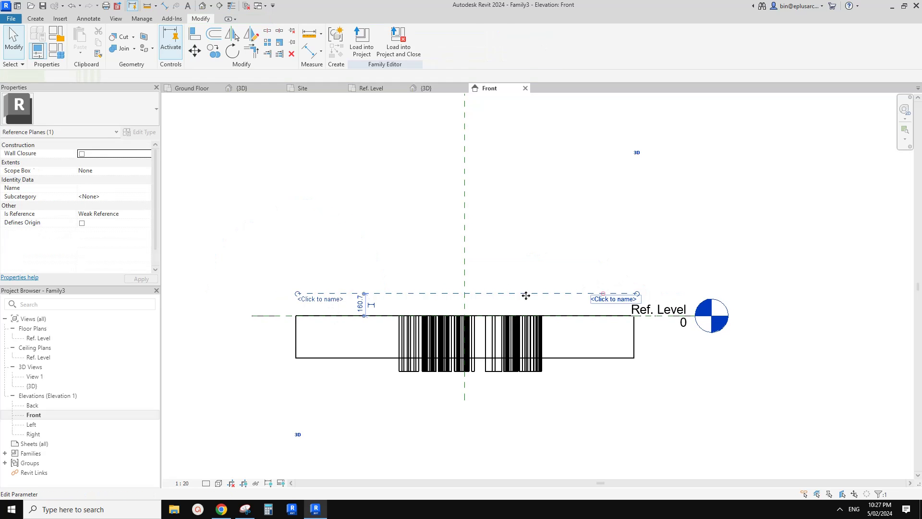
{"action": "middle_click_drag", "start_coordinate": [328, 263], "coordinate": [329, 265]}
Dimension the new reference plane from the Ref. Level and set the offset to 100 mm.
{"action": "key", "text": "d"}
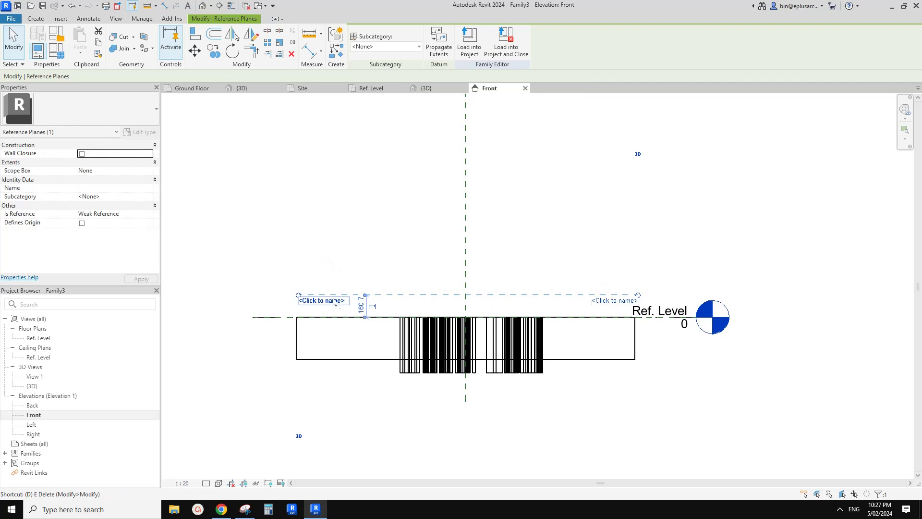
{"action": "scroll", "coordinate": [335, 302], "scroll_direction": "up", "scroll_amount": 1}
{"action": "key", "text": "Escape"}
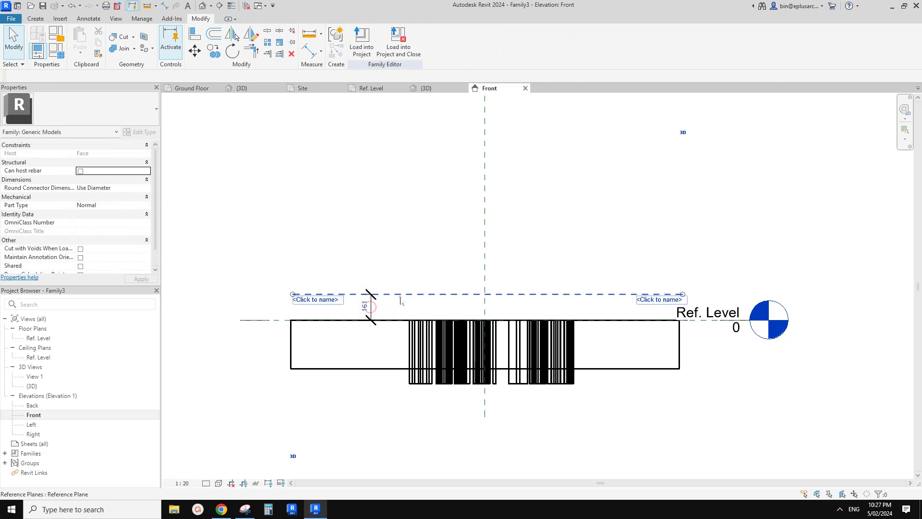
{"action": "left_click", "coordinate": [401, 297]}
{"action": "left_click", "coordinate": [362, 308]}
{"action": "mouse_move", "coordinate": [411, 303]}
{"action": "middle_mouse_down"}
{"action": "mouse_move", "coordinate": [411, 313]}
{"action": "mouse_move", "coordinate": [426, 293]}
{"action": "middle_mouse_up"}
{"action": "type", "text": "100"}
{"action": "key", "text": "Return"}
{"action": "left_click", "coordinate": [404, 262]}
Change the model text's work plane to the reference plane 100 mm above the Ref. Level by picking that plane.
{"action": "left_click", "coordinate": [395, 324]}
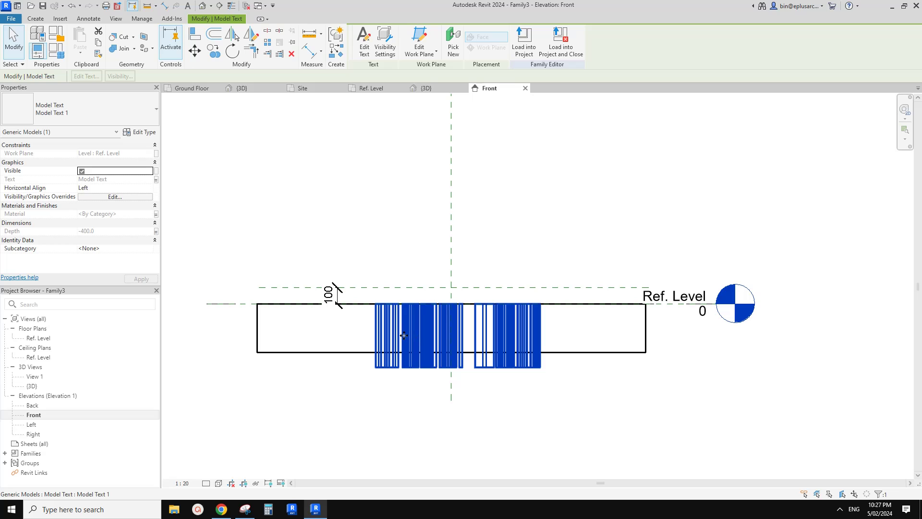
{"action": "middle_click_drag", "start_coordinate": [418, 306], "coordinate": [420, 312]}
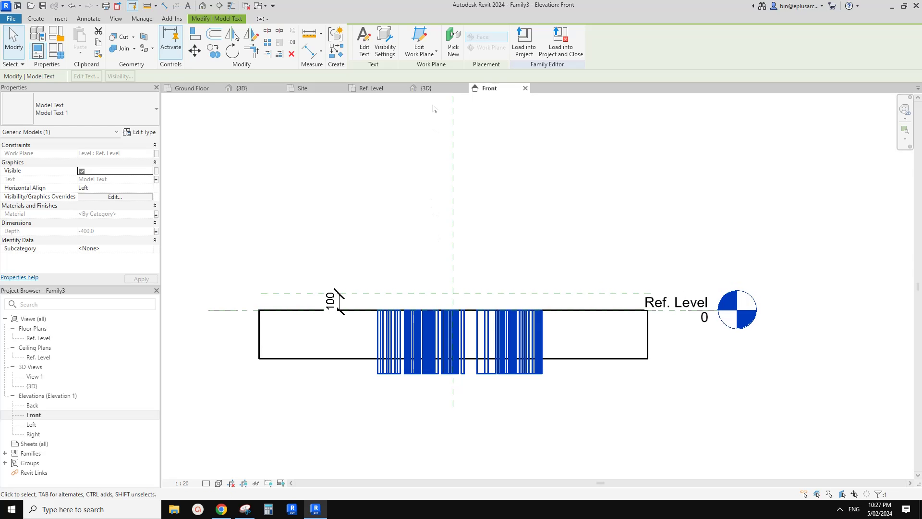
{"action": "left_click", "coordinate": [425, 43]}
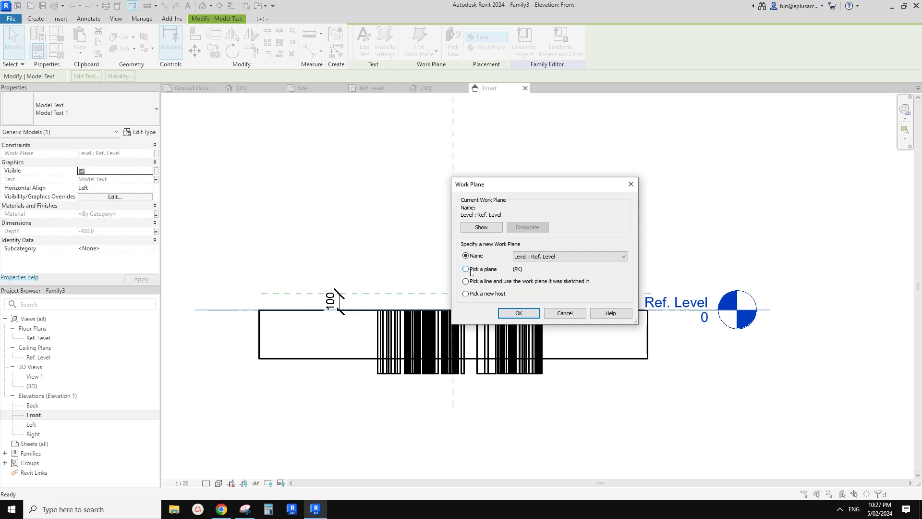
{"action": "left_click", "coordinate": [512, 318]}
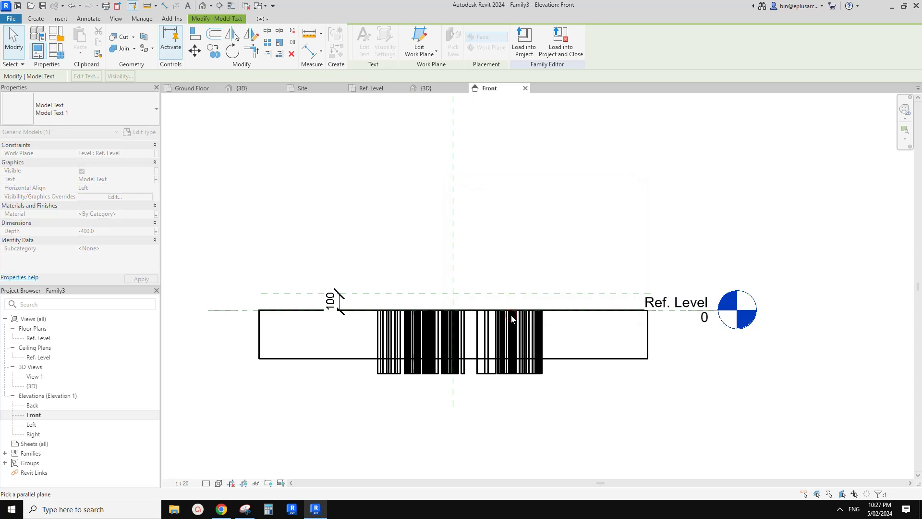
{"action": "left_click", "coordinate": [407, 293]}
{"action": "scroll", "coordinate": [409, 293], "scroll_direction": "down", "scroll_amount": 2}
{"action": "middle_click_drag", "start_coordinate": [425, 273], "coordinate": [420, 227]}
{"action": "left_click", "coordinate": [421, 227]}
{"action": "left_click", "coordinate": [425, 255]}
Examine in the Front elevation how the model text's depth spans the reference plane and the host block.
{"action": "scroll", "coordinate": [418, 242], "scroll_direction": "up", "scroll_amount": 3}
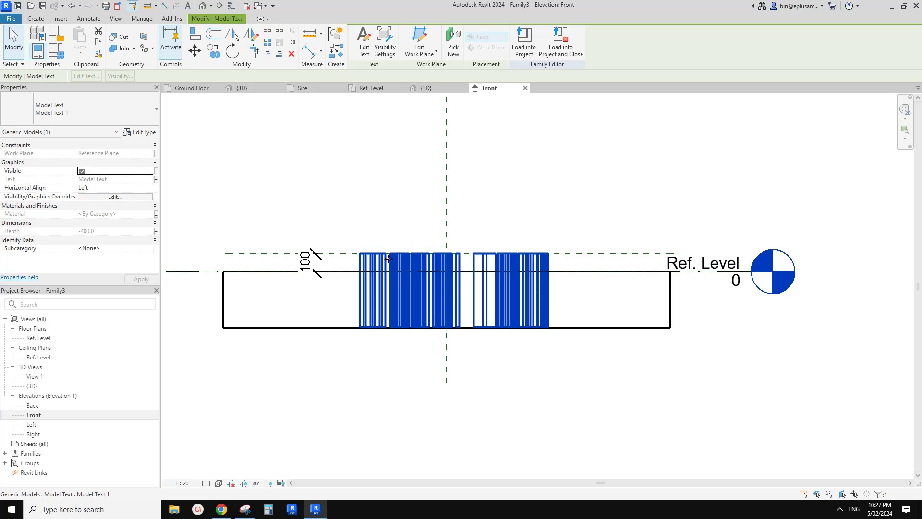
{"action": "middle_click_drag", "start_coordinate": [309, 257], "coordinate": [325, 255]}
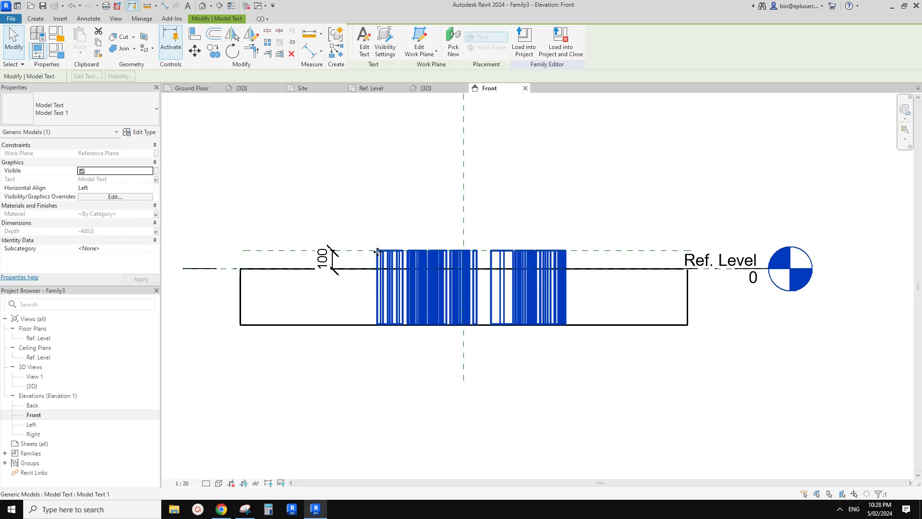
{"action": "middle_click_drag", "start_coordinate": [427, 240], "coordinate": [424, 260]}
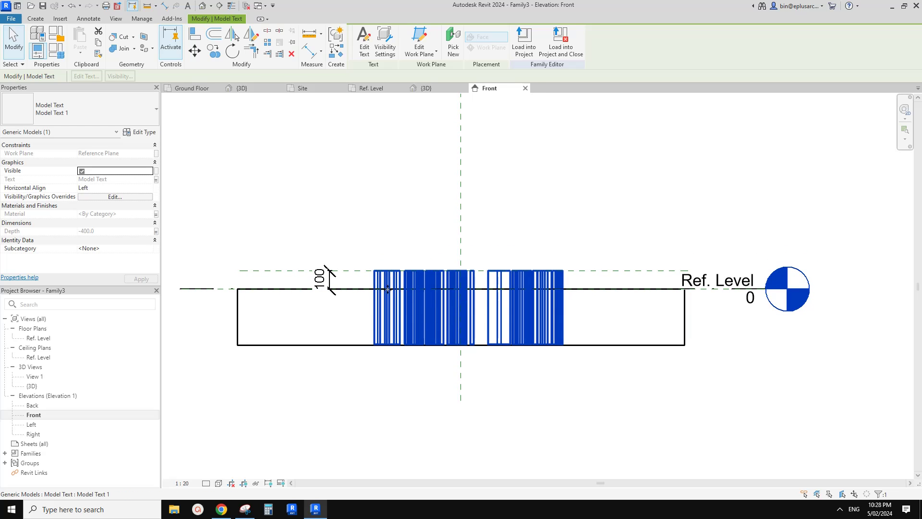
{"action": "middle_click_drag", "start_coordinate": [408, 290], "coordinate": [410, 290]}
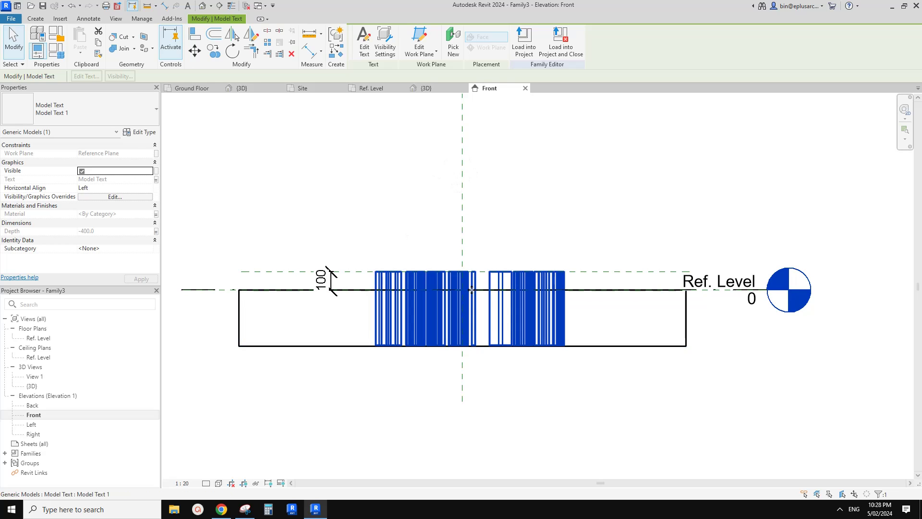
{"action": "middle_click_drag", "start_coordinate": [444, 284], "coordinate": [444, 286]}
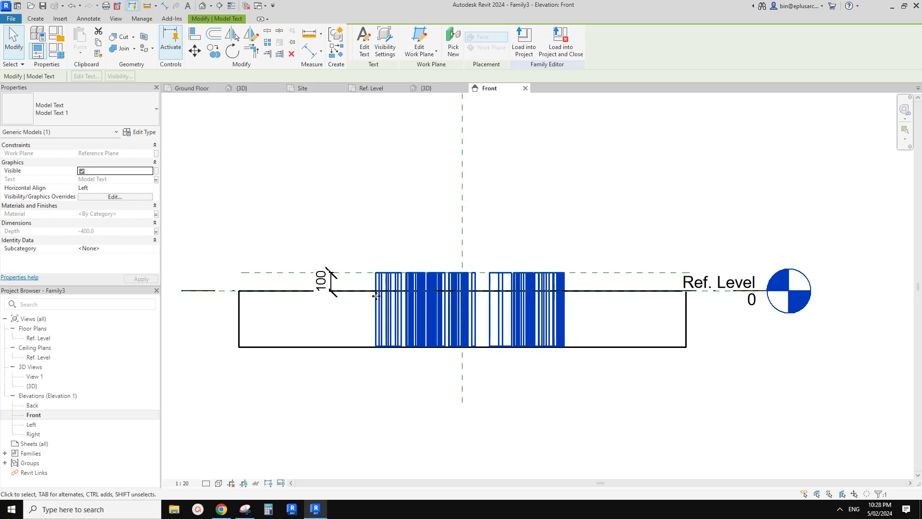
{"action": "middle_click_drag", "start_coordinate": [381, 292], "coordinate": [384, 292]}
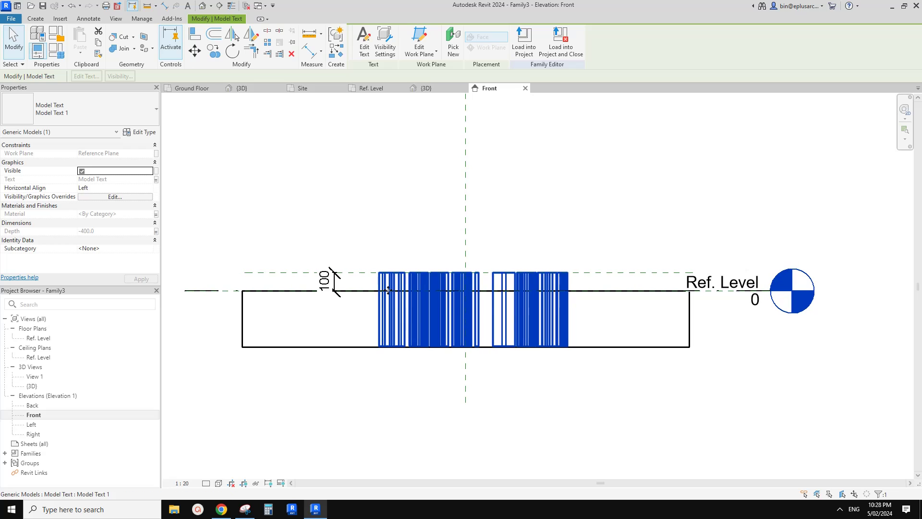
{"action": "scroll", "coordinate": [441, 288], "scroll_direction": "up", "scroll_amount": 2}
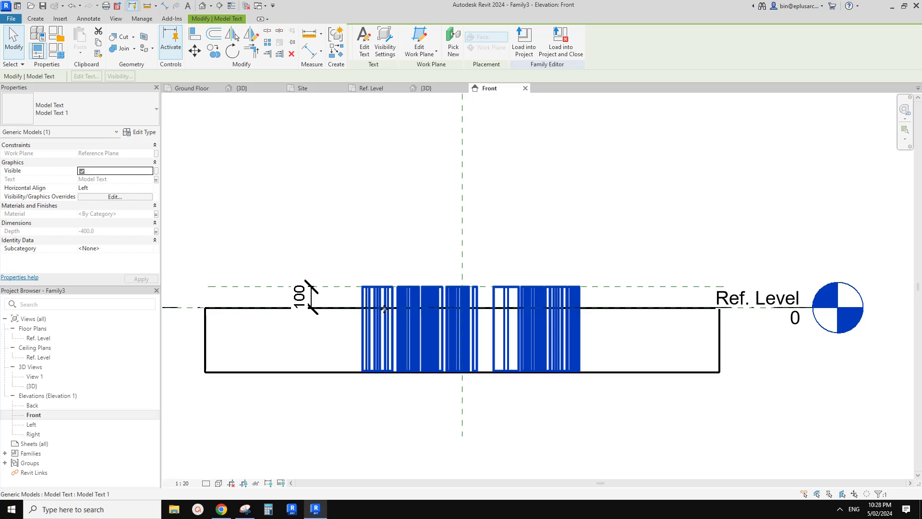
{"action": "middle_click_drag", "start_coordinate": [385, 309], "coordinate": [408, 301]}
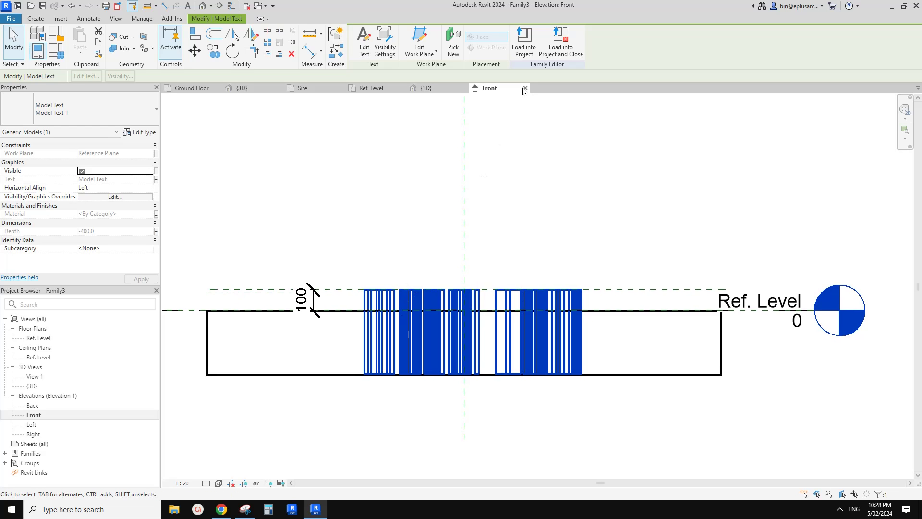
Load the edited family into the project, overwrite the existing version, and select the text placed on the curved wall.
{"action": "left_click", "coordinate": [524, 41]}
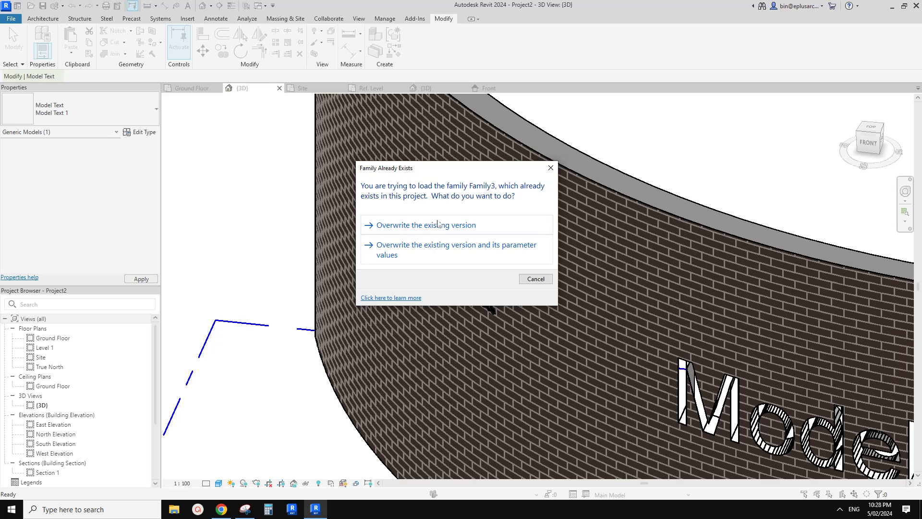
{"action": "left_click", "coordinate": [437, 230]}
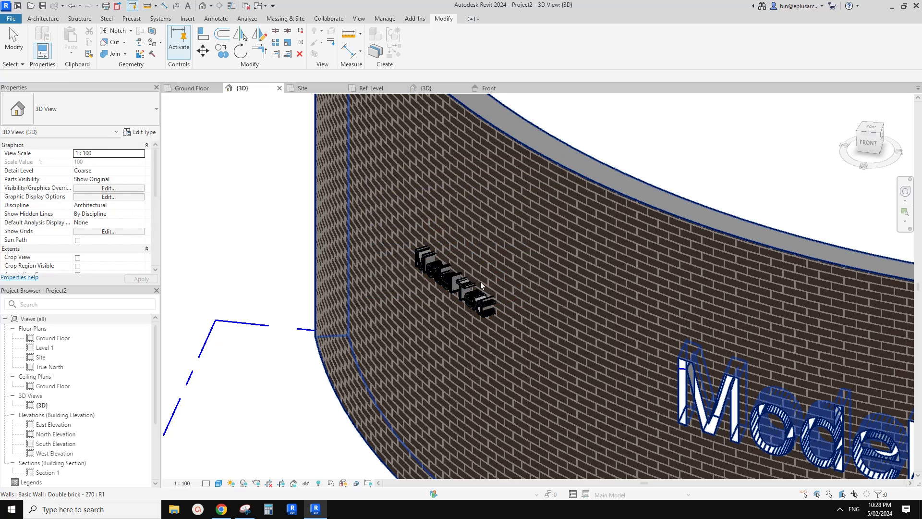
{"action": "mouse_move", "coordinate": [461, 307]}
{"action": "middle_mouse_down", "text": "shift"}
{"action": "mouse_move", "coordinate": [469, 314]}
{"action": "mouse_move", "coordinate": [461, 288]}
{"action": "middle_mouse_up", "text": "shift"}
{"action": "left_click", "coordinate": [460, 275]}
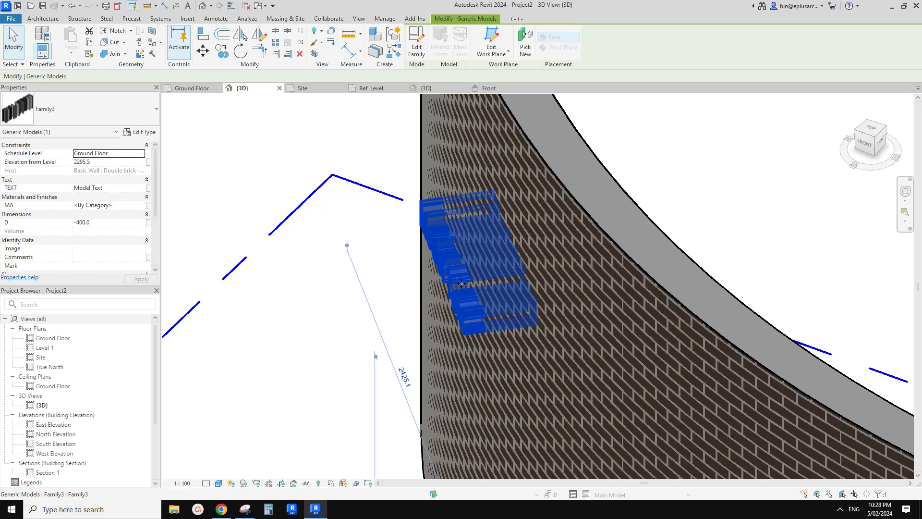
{"action": "middle_click_drag", "start_coordinate": [455, 266], "coordinate": [449, 265], "text": "shift"}
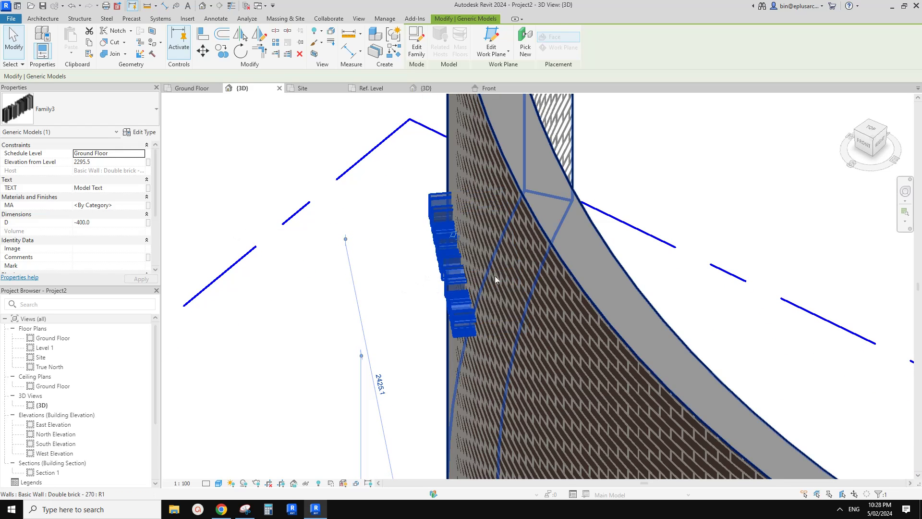
{"action": "middle_click_drag", "start_coordinate": [624, 268], "coordinate": [439, 323], "text": "shift"}
{"action": "middle_click_drag", "start_coordinate": [499, 284], "coordinate": [403, 182], "text": "shift"}
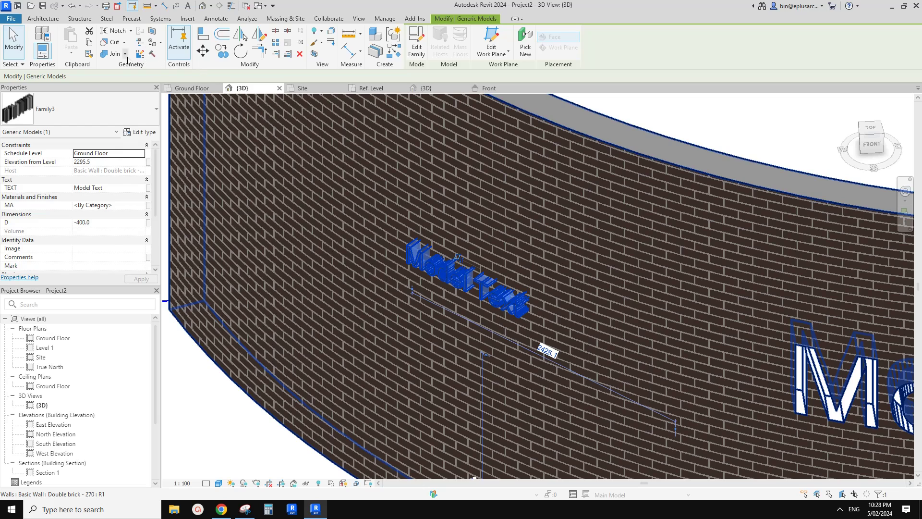
Join the reloaded face-placed text with the curved brick wall.
{"action": "left_click", "coordinate": [110, 53]}
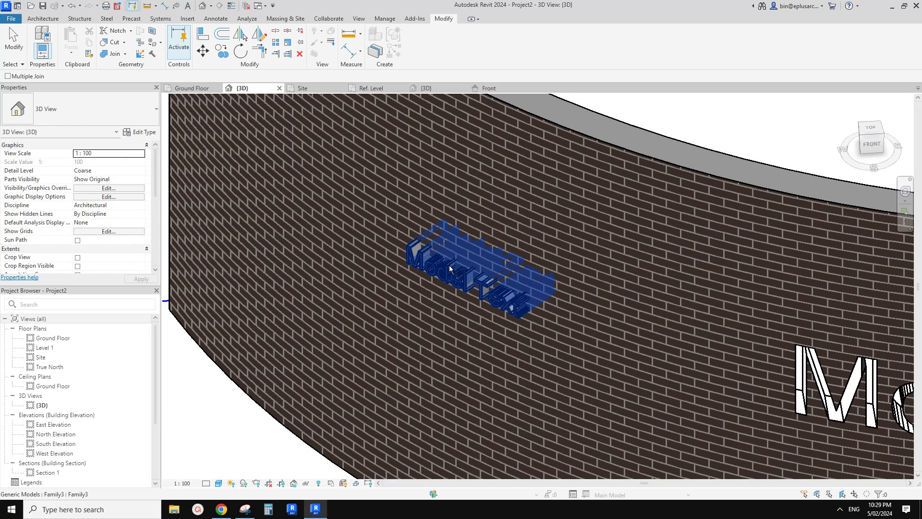
{"action": "left_click", "coordinate": [434, 271]}
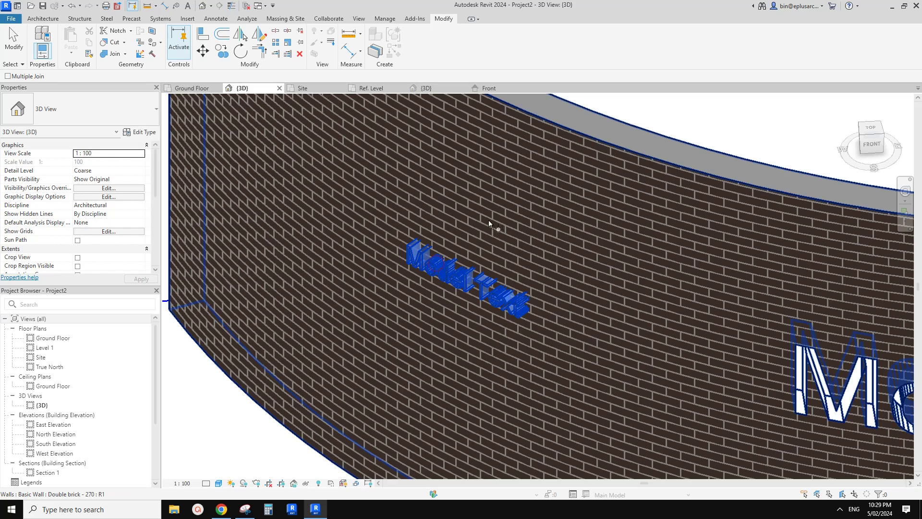
{"action": "left_click", "coordinate": [537, 221]}
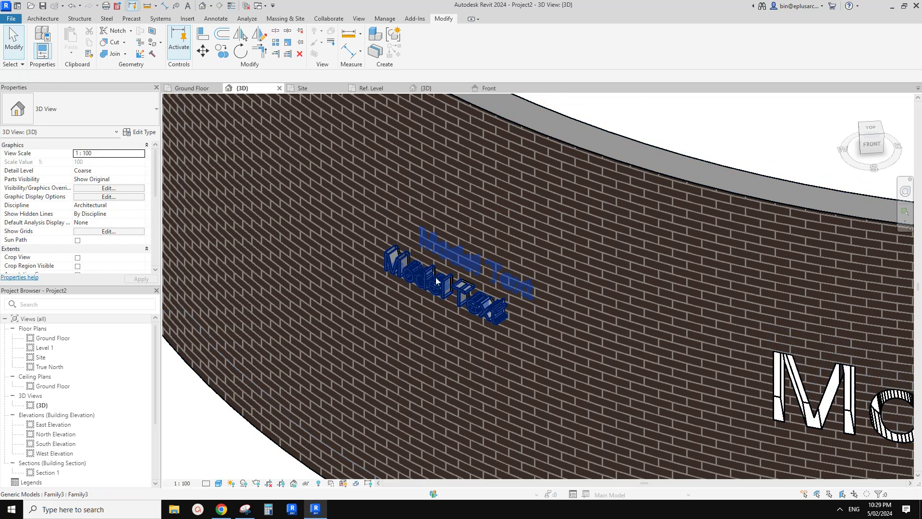
{"action": "left_click", "coordinate": [473, 278]}
{"action": "key", "text": "Escape"}
Examine from several angles how the joined text protrudes from and sits within the curved wall.
{"action": "middle_click_drag", "start_coordinate": [473, 234], "coordinate": [376, 197], "text": "shift"}
{"action": "left_click", "coordinate": [448, 252]}
{"action": "key", "text": "Escape"}
{"action": "middle_click_drag", "start_coordinate": [346, 249], "coordinate": [406, 252], "text": "shift"}
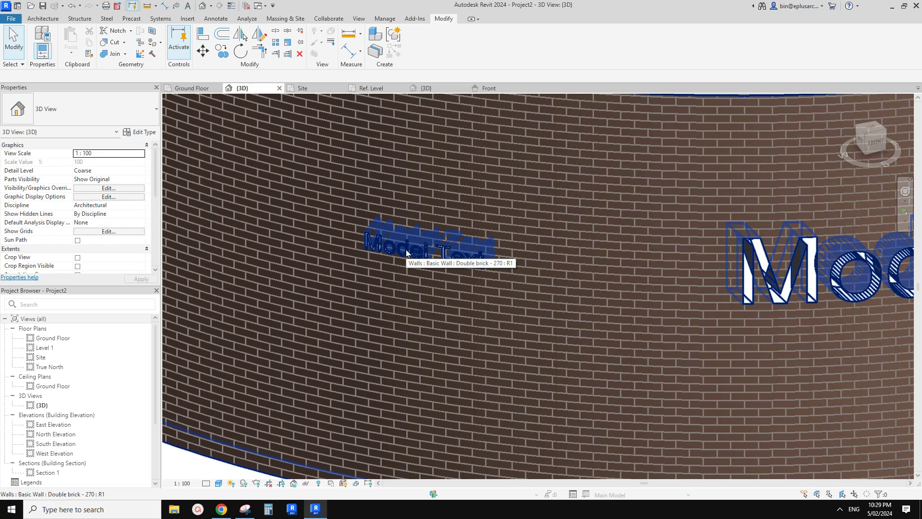
{"action": "scroll", "coordinate": [423, 298], "scroll_direction": "down", "scroll_amount": 3}
{"action": "left_click", "coordinate": [422, 297]}
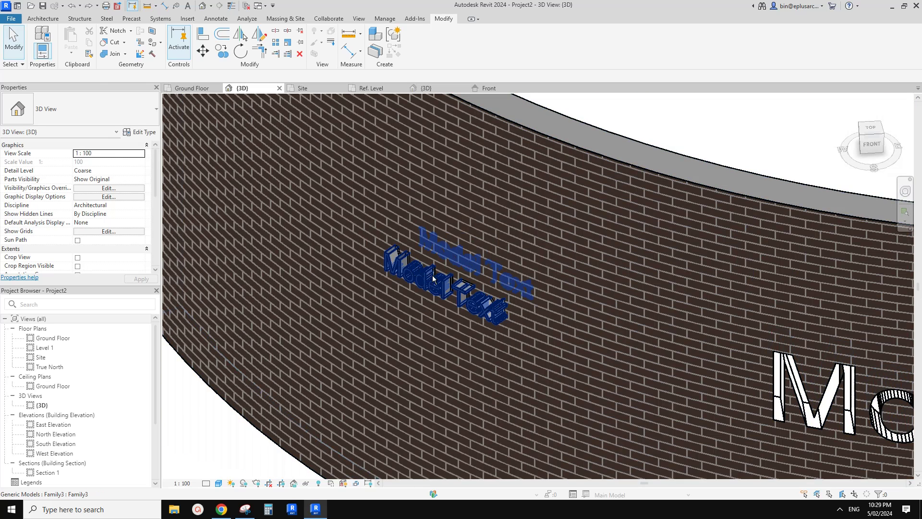
{"action": "middle_click_drag", "start_coordinate": [416, 276], "coordinate": [418, 302], "text": "shift"}
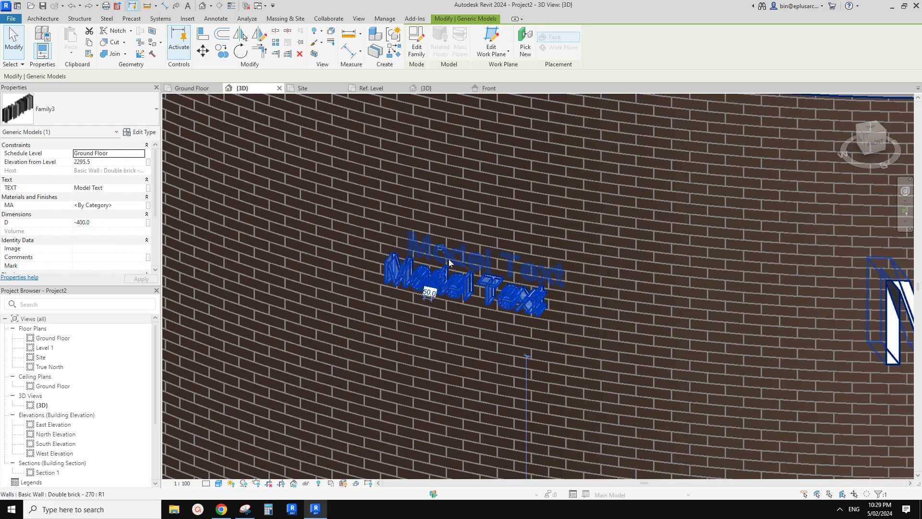
{"action": "middle_click_drag", "start_coordinate": [449, 262], "coordinate": [443, 319], "text": "shift"}
Set the depth parameter D of the text placed on the curved wall to -600.
{"action": "left_click", "coordinate": [511, 223]}
{"action": "left_click", "coordinate": [478, 350]}
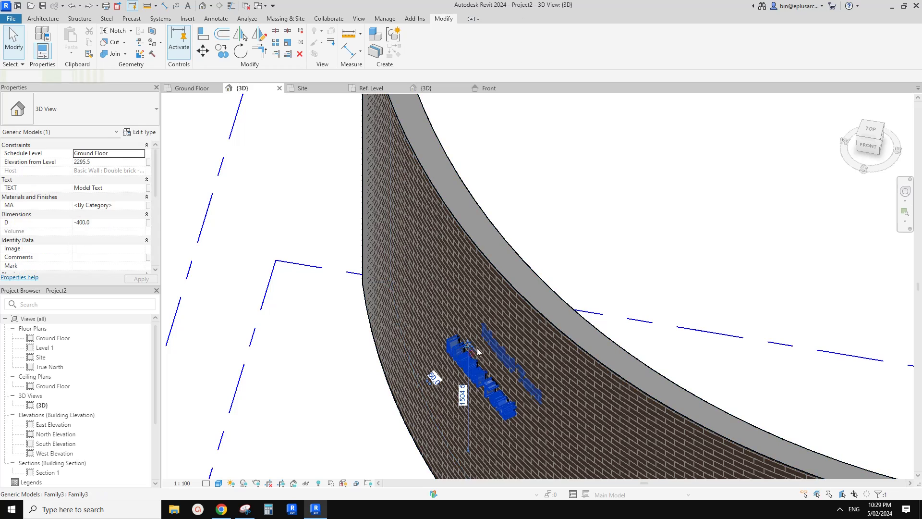
{"action": "middle_click_drag", "start_coordinate": [478, 350], "coordinate": [464, 301]}
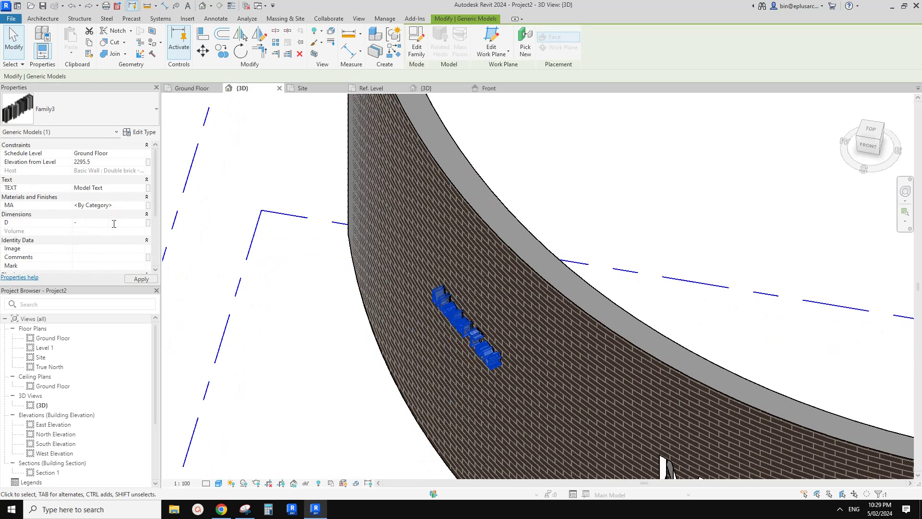
{"action": "middle_click_drag", "start_coordinate": [382, 240], "coordinate": [203, 235], "text": "shift"}
{"action": "left_click", "coordinate": [392, 269]}
{"action": "left_click", "coordinate": [432, 310]}
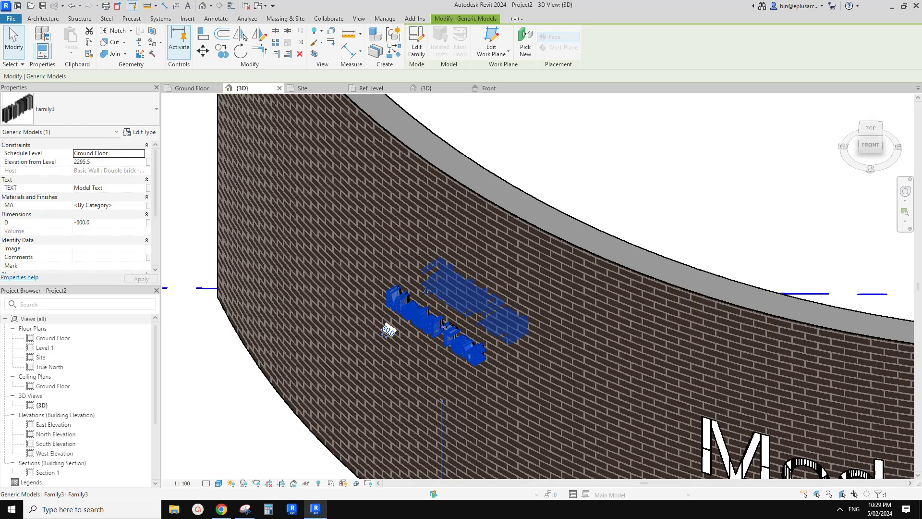
Set the TEXT parameter of the text placed on the curved wall to DFAFAFDADF.
{"action": "mouse_move", "coordinate": [425, 314]}
{"action": "middle_mouse_down", "text": "shift"}
{"action": "mouse_move", "coordinate": [398, 309]}
{"action": "mouse_move", "coordinate": [442, 323]}
{"action": "mouse_move", "coordinate": [492, 323]}
{"action": "middle_mouse_up", "text": "shift"}
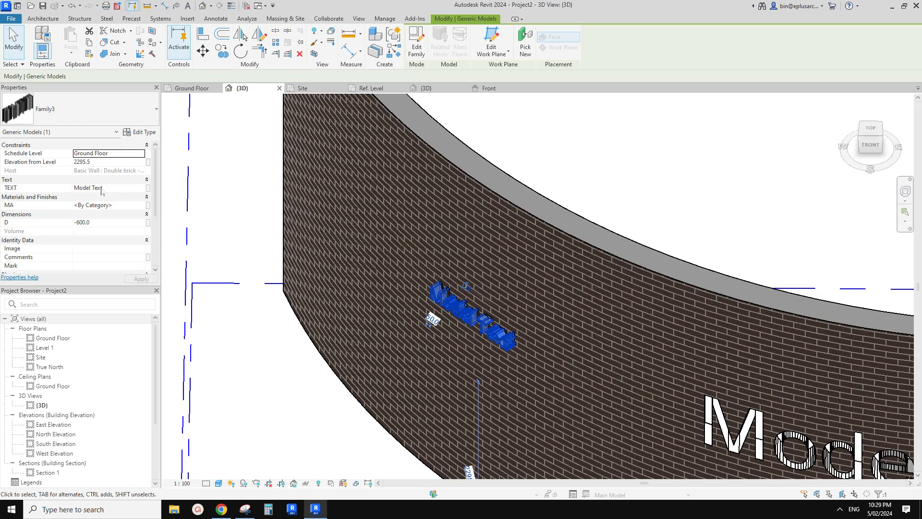
{"action": "middle_click_drag", "start_coordinate": [432, 315], "coordinate": [422, 312], "text": "shift"}
{"action": "left_click", "coordinate": [127, 195]}
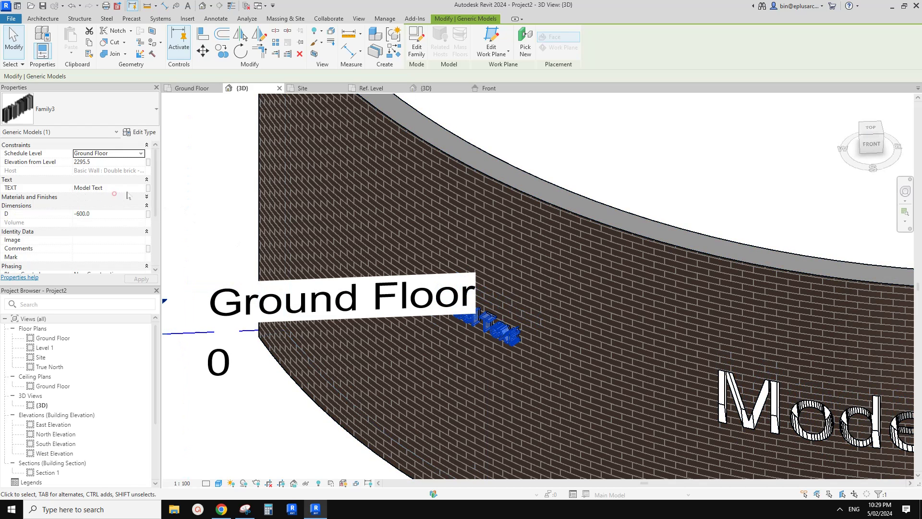
{"action": "left_click", "coordinate": [136, 197]}
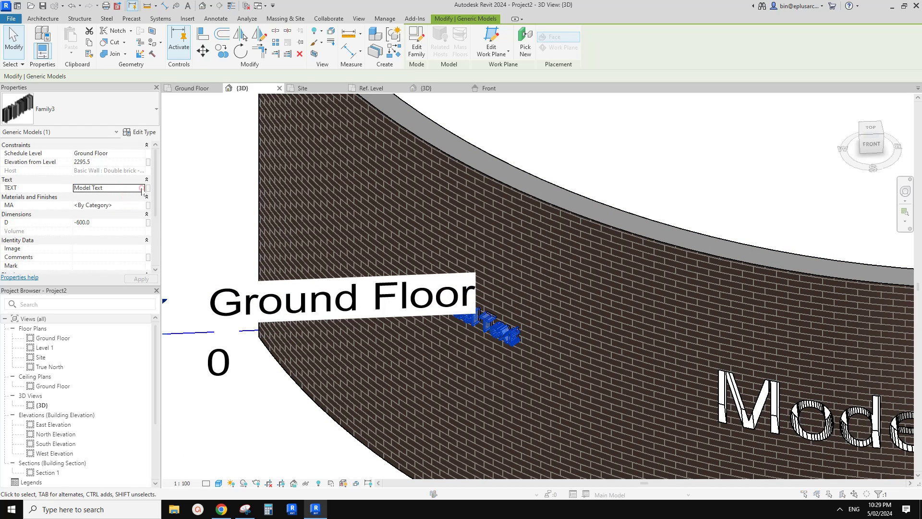
{"action": "left_click", "coordinate": [142, 189]}
{"action": "left_click_drag", "start_coordinate": [438, 177], "coordinate": [571, 207]}
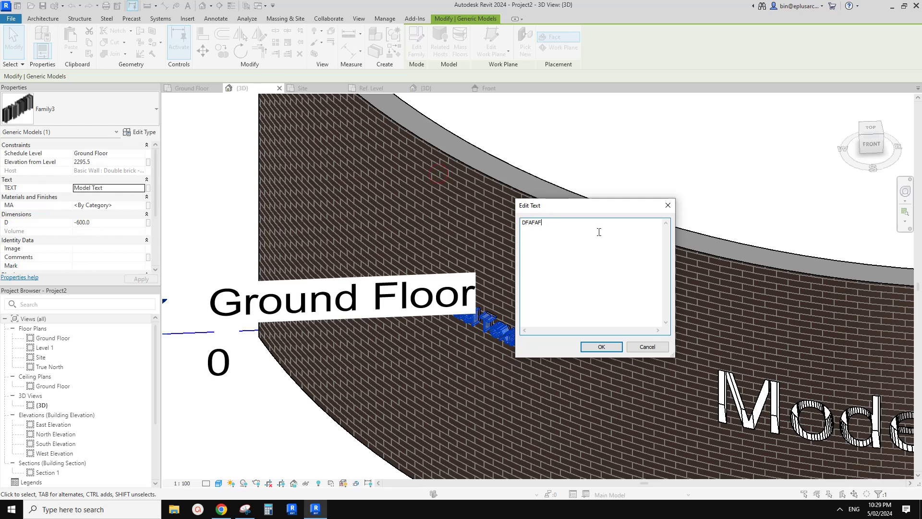
{"action": "left_click", "coordinate": [602, 347]}
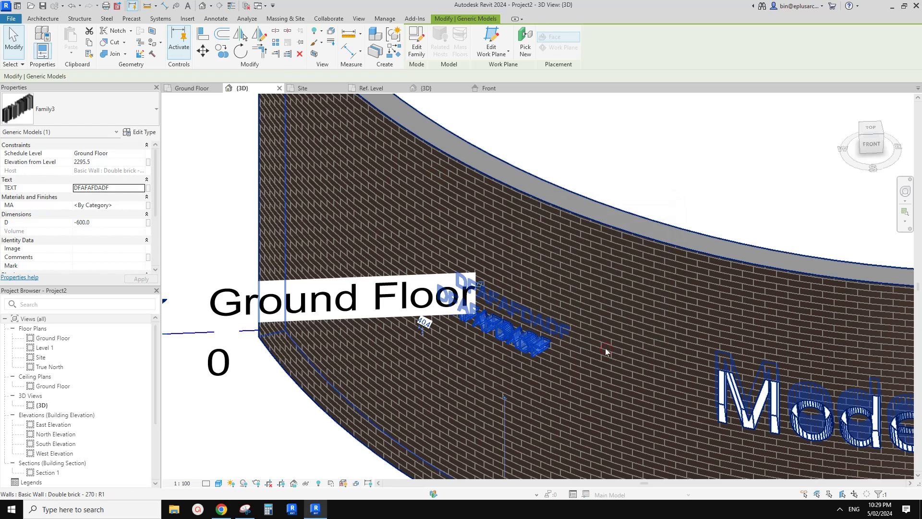
{"action": "middle_click_drag", "start_coordinate": [605, 348], "coordinate": [508, 314], "text": "shift"}
{"action": "key", "text": "Escape"}
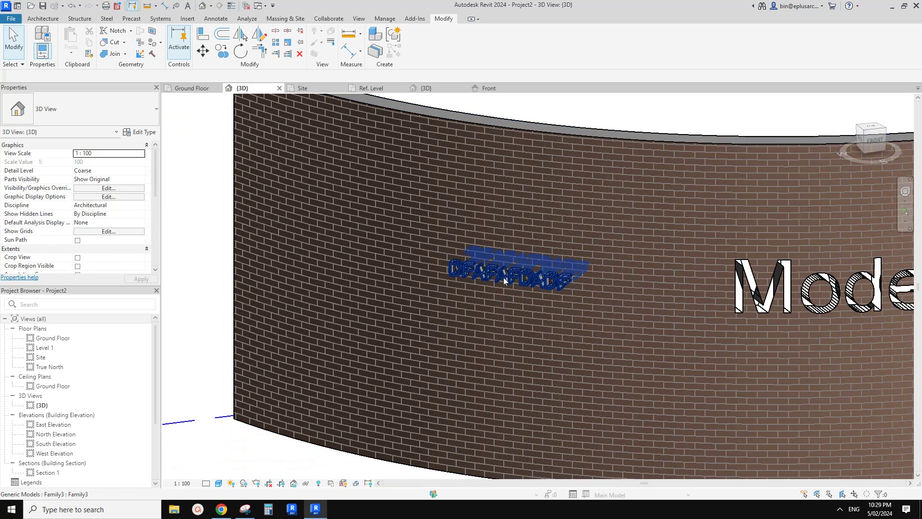
Check the instance and type properties of the curved-wall text for a text size setting.
{"action": "left_click", "coordinate": [510, 281]}
{"action": "scroll", "coordinate": [129, 225], "scroll_direction": "down", "scroll_amount": 5}
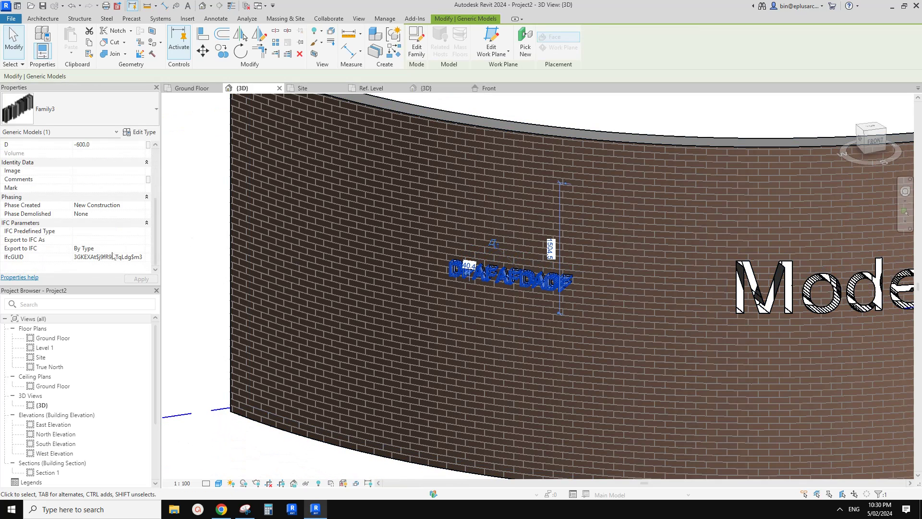
{"action": "scroll", "coordinate": [136, 243], "scroll_direction": "up", "scroll_amount": 5}
{"action": "left_click", "coordinate": [142, 132]}
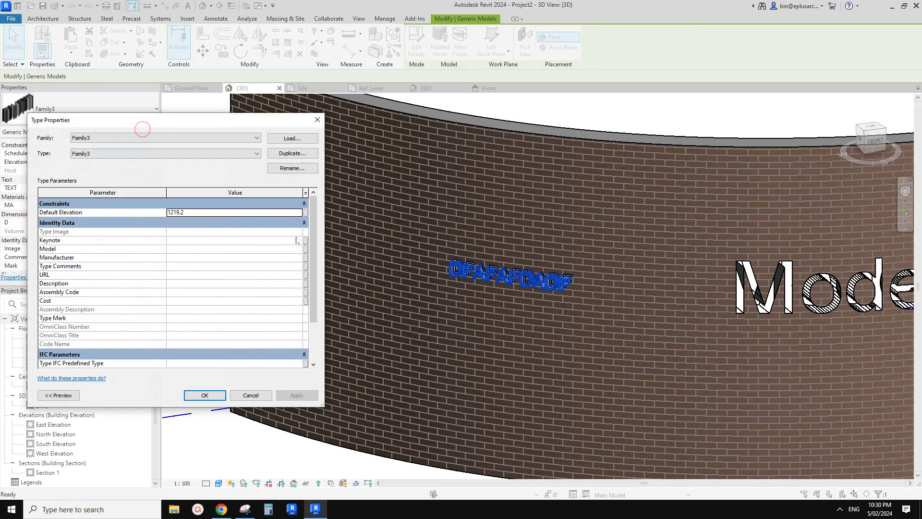
{"action": "key", "text": "Escape"}
Open the text family for editing and associate the model text's Text Size with a new instance parameter named SZ.
{"action": "double_click", "coordinate": [528, 272]}
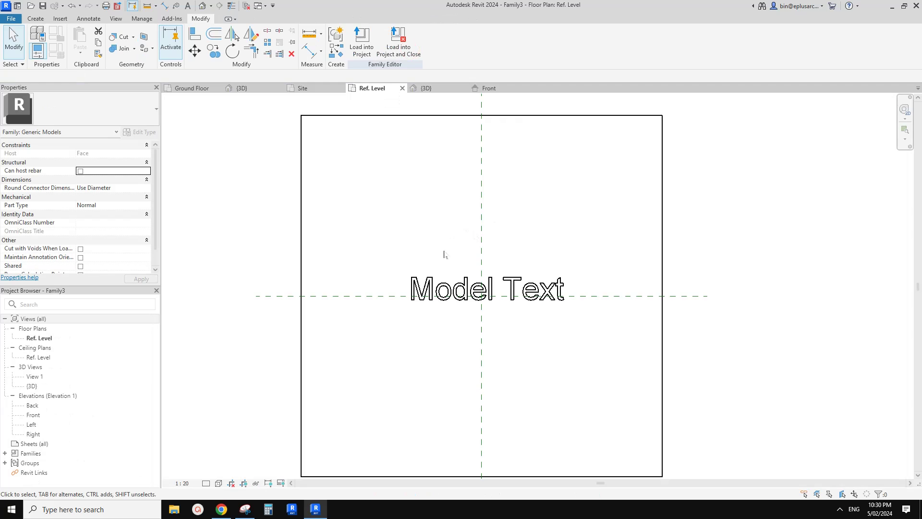
{"action": "scroll", "coordinate": [443, 251], "scroll_direction": "up", "scroll_amount": 1}
{"action": "left_click", "coordinate": [467, 239]}
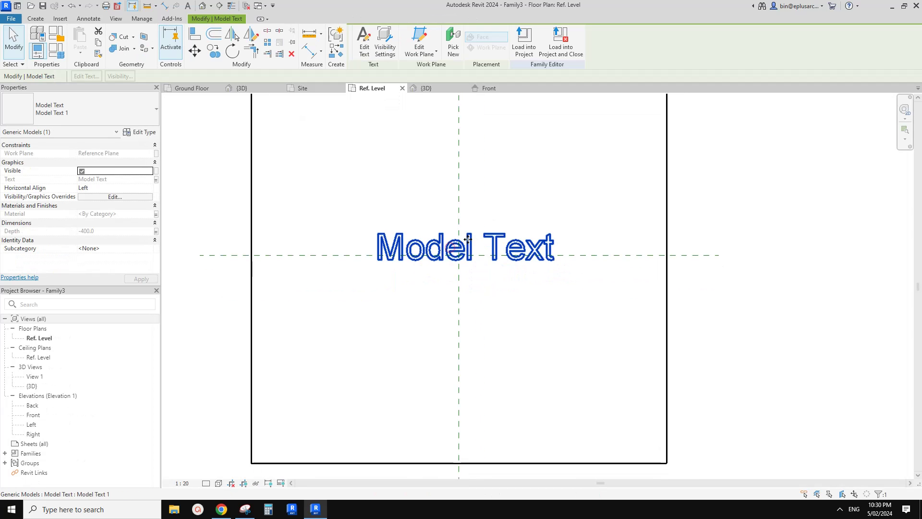
{"action": "left_click", "coordinate": [141, 132]}
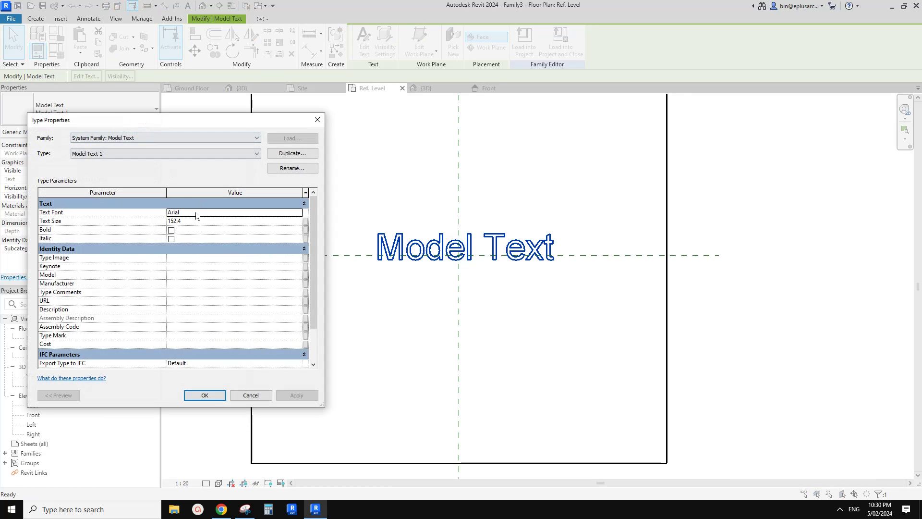
{"action": "left_click", "coordinate": [306, 222]}
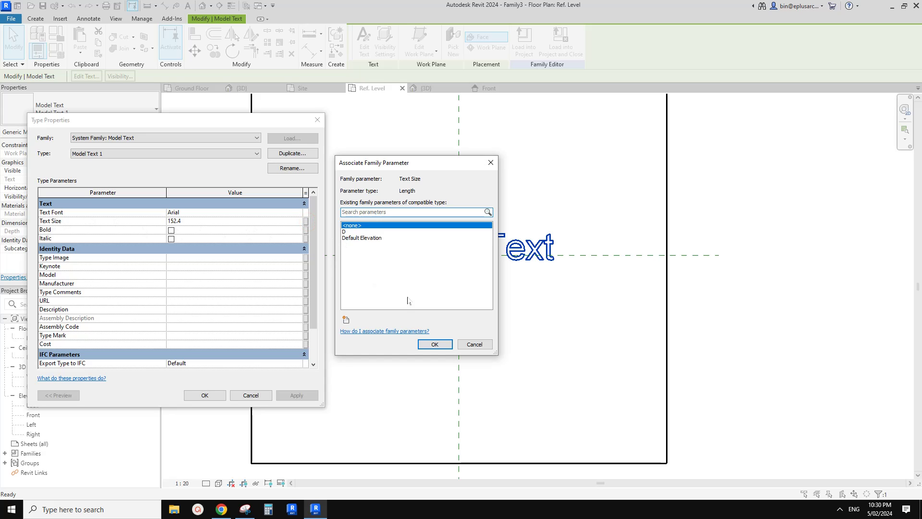
{"action": "left_click", "coordinate": [346, 320]}
{"action": "type", "text": "SZ"}
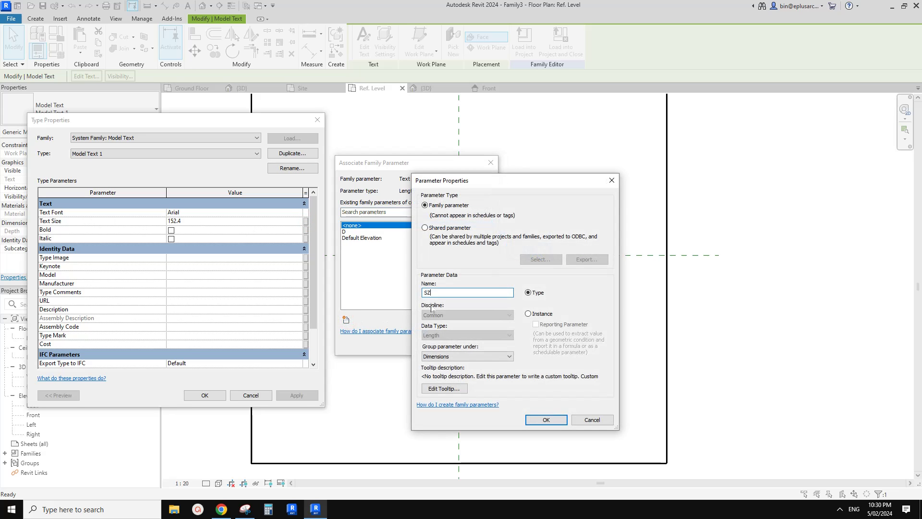
{"action": "left_click", "coordinate": [547, 419]}
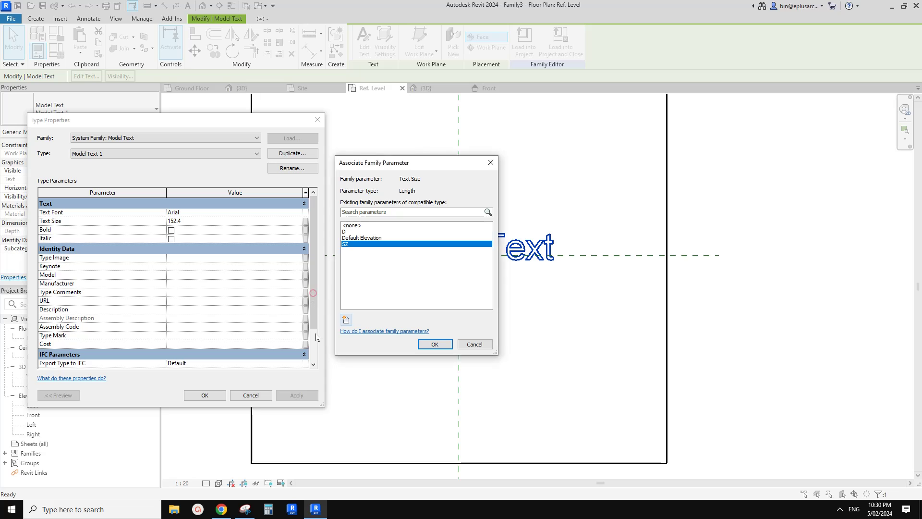
{"action": "left_click", "coordinate": [435, 344]}
{"action": "left_click", "coordinate": [205, 395]}
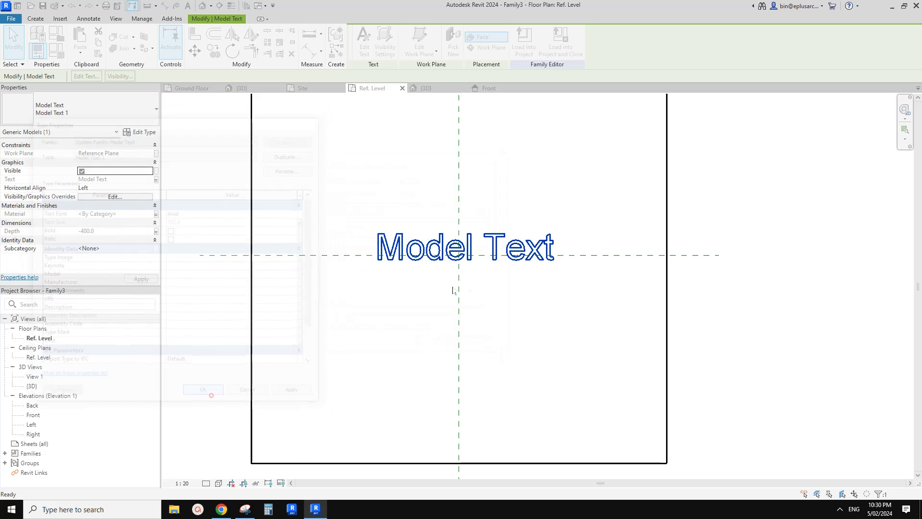
Load the family into the project, overwrite the existing version, and select the DFAFAFDADF text on the curved wall.
{"action": "left_click", "coordinate": [523, 40]}
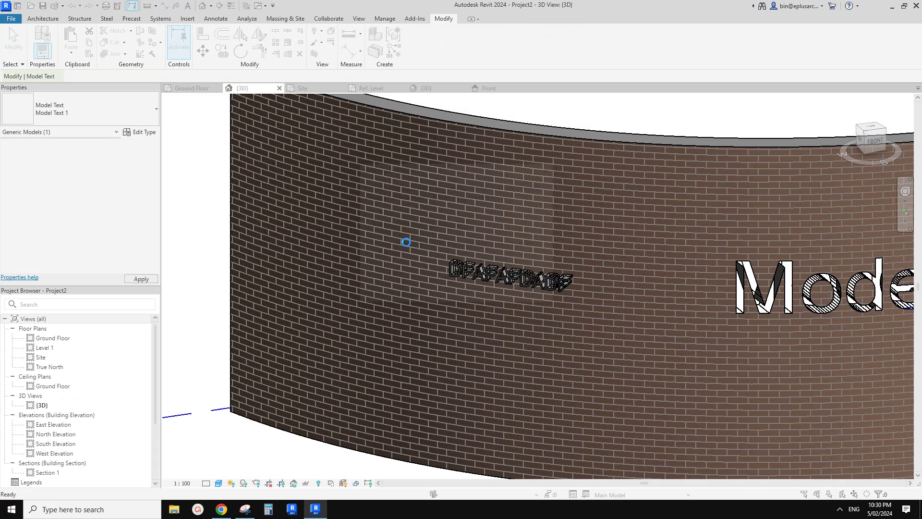
{"action": "left_click", "coordinate": [404, 224]}
{"action": "left_click", "coordinate": [469, 286]}
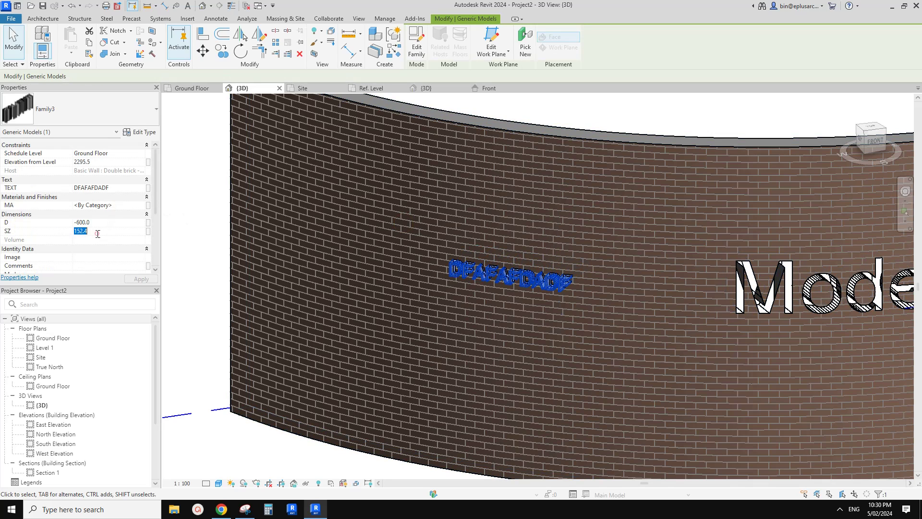
Try to set the size parameter SZ of the curved-wall text to 300.
{"action": "type", "text": "300"}
{"action": "key", "text": "Return"}
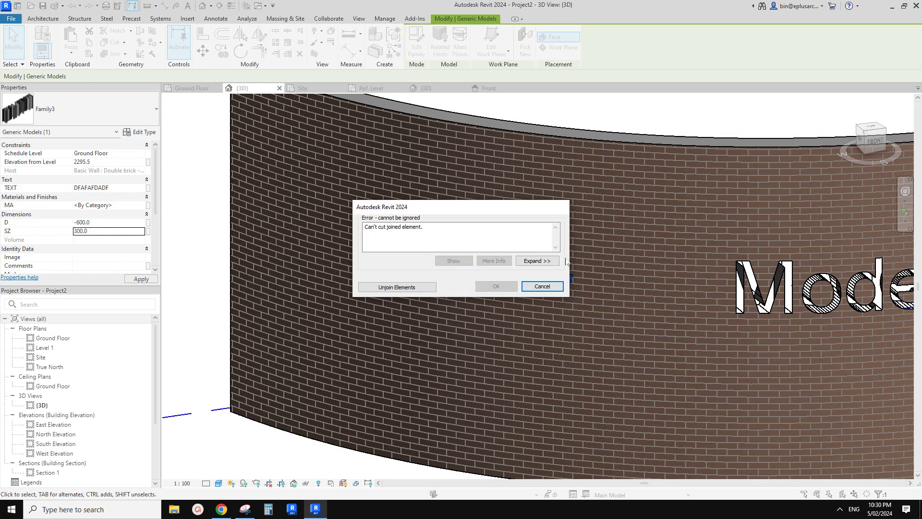
{"action": "left_click", "coordinate": [543, 286]}
Set the curved-wall text's depth parameter D to -900 and its size parameter SZ to 300.
{"action": "scroll", "coordinate": [518, 269], "scroll_direction": "up", "scroll_amount": 5}
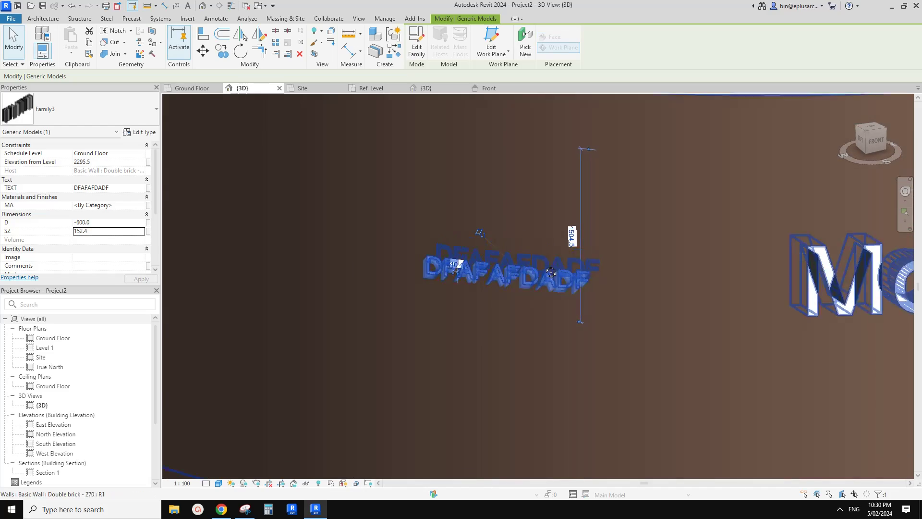
{"action": "scroll", "coordinate": [530, 274], "scroll_direction": "down", "scroll_amount": 2}
{"action": "middle_click_drag", "start_coordinate": [530, 274], "coordinate": [377, 294], "text": "shift"}
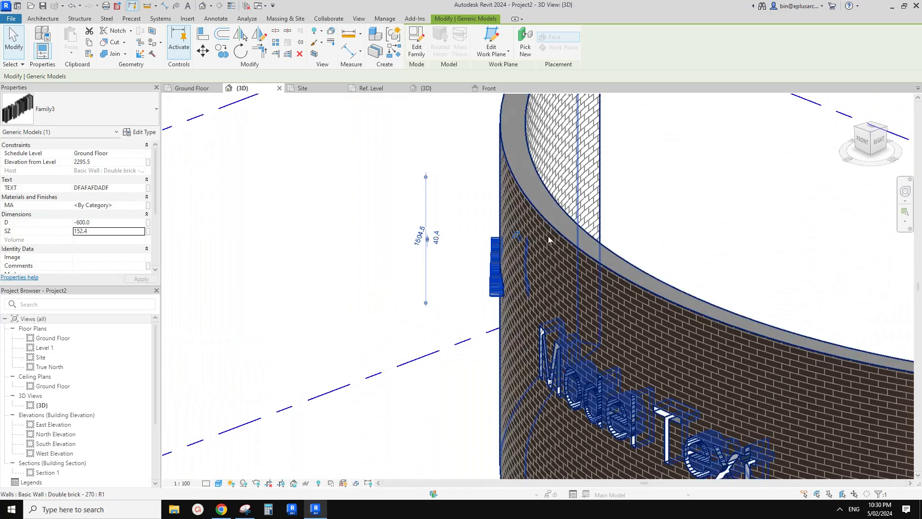
{"action": "middle_click_drag", "start_coordinate": [572, 235], "coordinate": [195, 236], "text": "shift"}
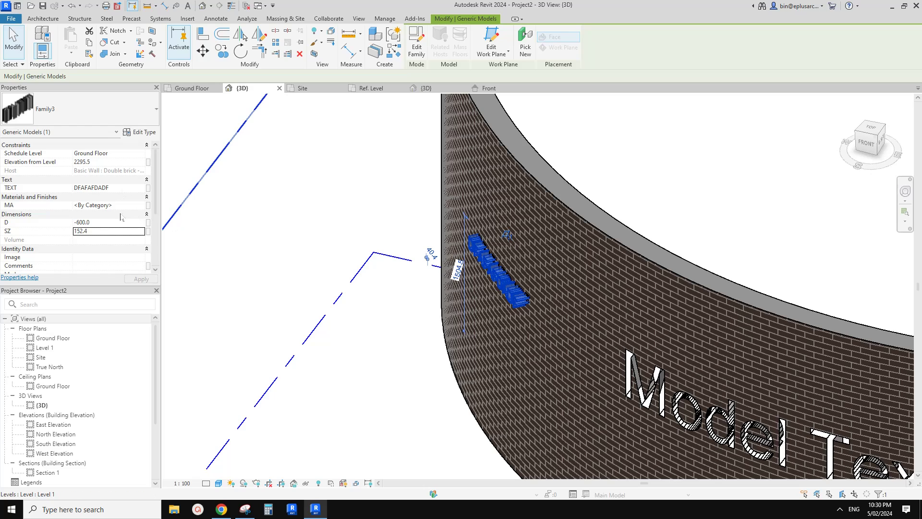
{"action": "left_click", "coordinate": [109, 223]}
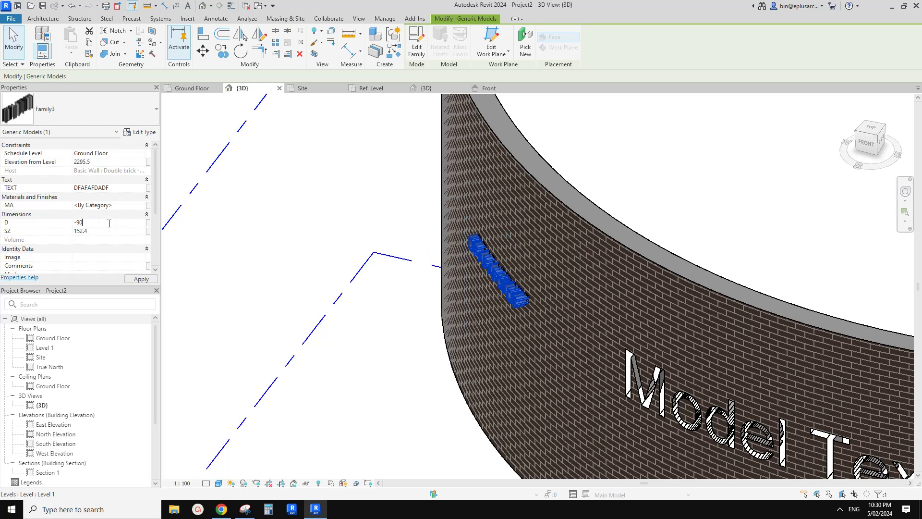
{"action": "key", "text": "Return"}
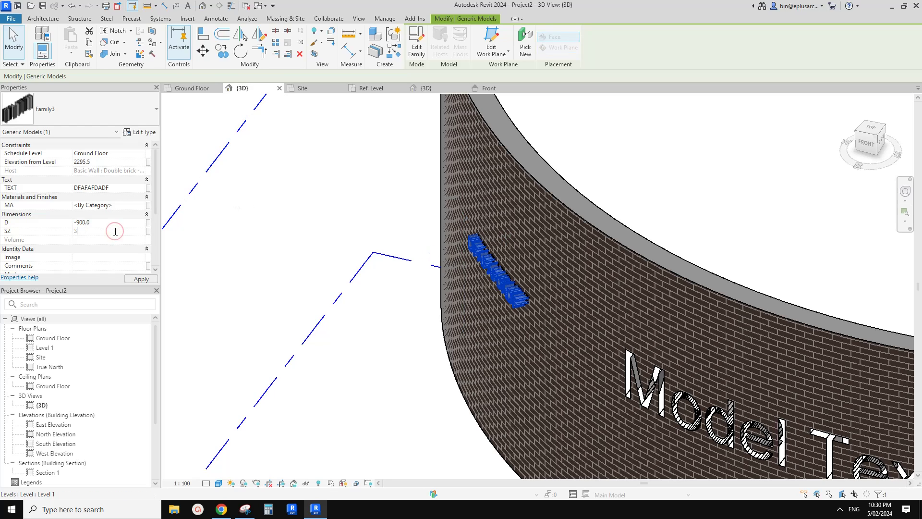
{"action": "key", "text": "Return"}
Move the DFAFAFDADF text along the curved wall, away from the cut Model Text and towards the wall's free end.
{"action": "middle_click_drag", "start_coordinate": [528, 263], "coordinate": [672, 302], "text": "shift"}
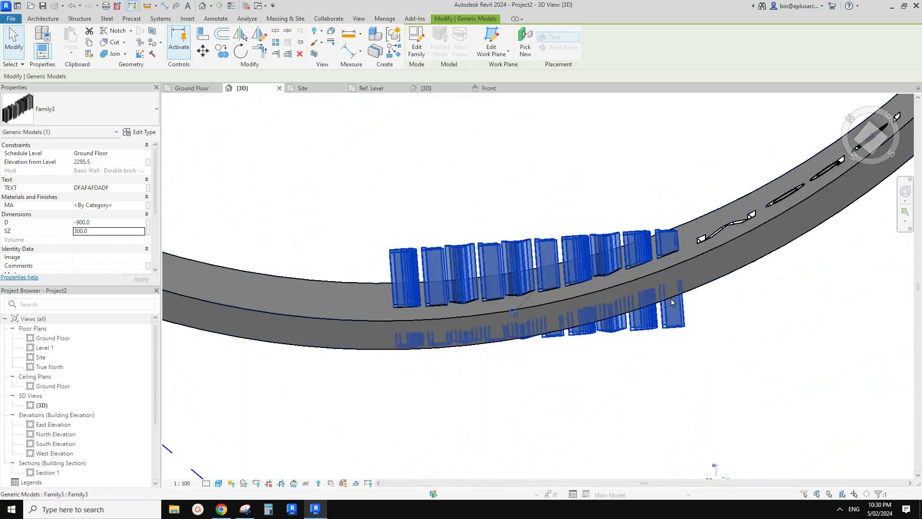
{"action": "left_click_drag", "start_coordinate": [658, 244], "coordinate": [547, 270]}
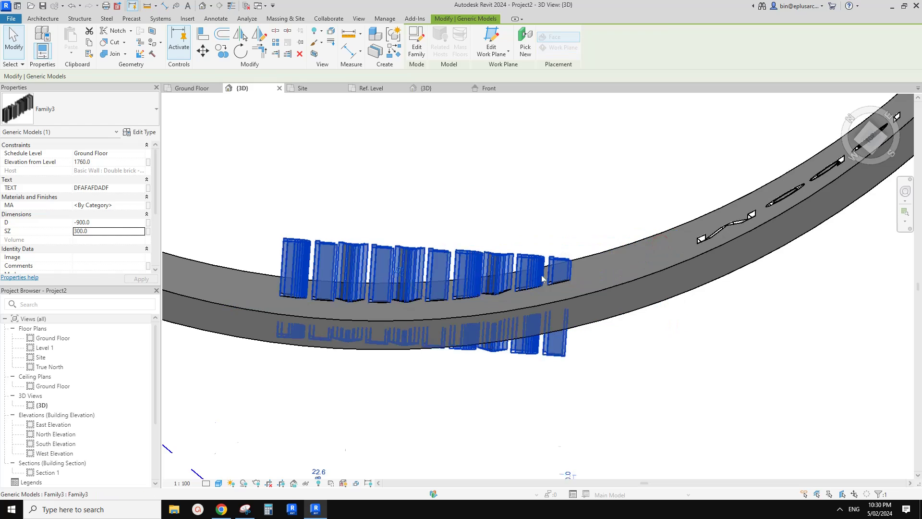
{"action": "scroll", "coordinate": [547, 270], "scroll_direction": "down", "scroll_amount": 1}
{"action": "middle_click_drag", "start_coordinate": [546, 270], "coordinate": [671, 234]}
{"action": "left_click_drag", "start_coordinate": [574, 228], "coordinate": [508, 220]}
{"action": "mouse_move", "coordinate": [510, 220]}
{"action": "middle_mouse_down", "text": "shift"}
{"action": "mouse_move", "coordinate": [527, 189]}
{"action": "mouse_move", "coordinate": [566, 255]}
{"action": "mouse_move", "coordinate": [495, 233]}
{"action": "mouse_move", "coordinate": [522, 252]}
{"action": "mouse_move", "coordinate": [519, 227]}
{"action": "mouse_move", "coordinate": [499, 249]}
{"action": "middle_mouse_up", "text": "shift"}
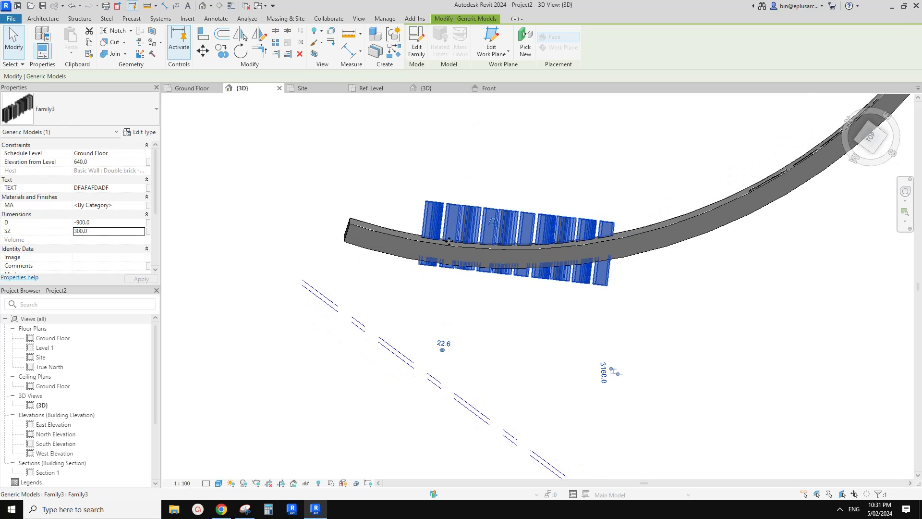
{"action": "middle_click_drag", "start_coordinate": [429, 251], "coordinate": [433, 246], "text": "shift"}
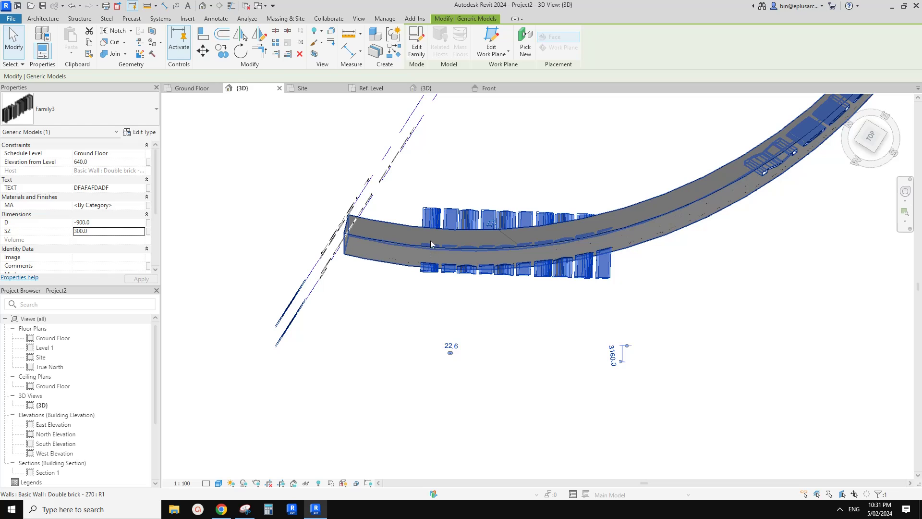
Set the family's model text to Center horizontal alignment and reload the family into the project, overwriting the existing version.
{"action": "left_click", "coordinate": [416, 43]}
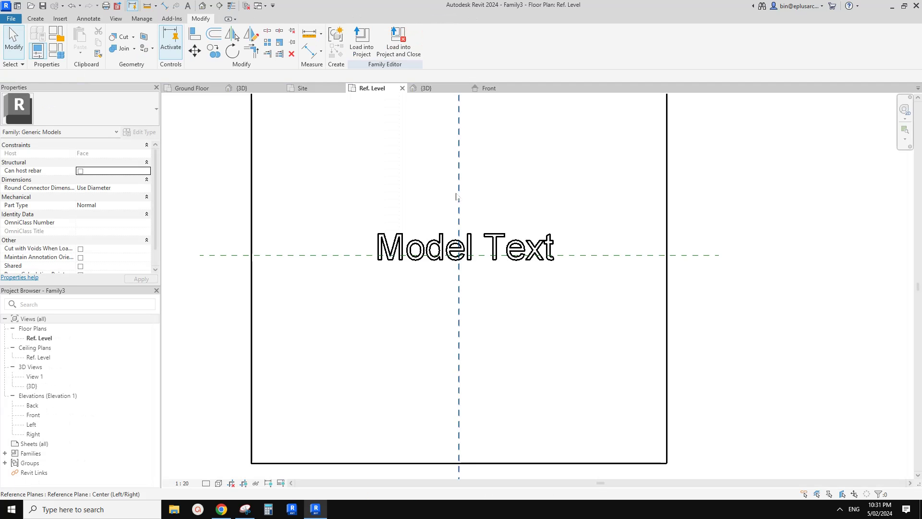
{"action": "left_click", "coordinate": [435, 246]}
{"action": "left_click", "coordinate": [103, 189]}
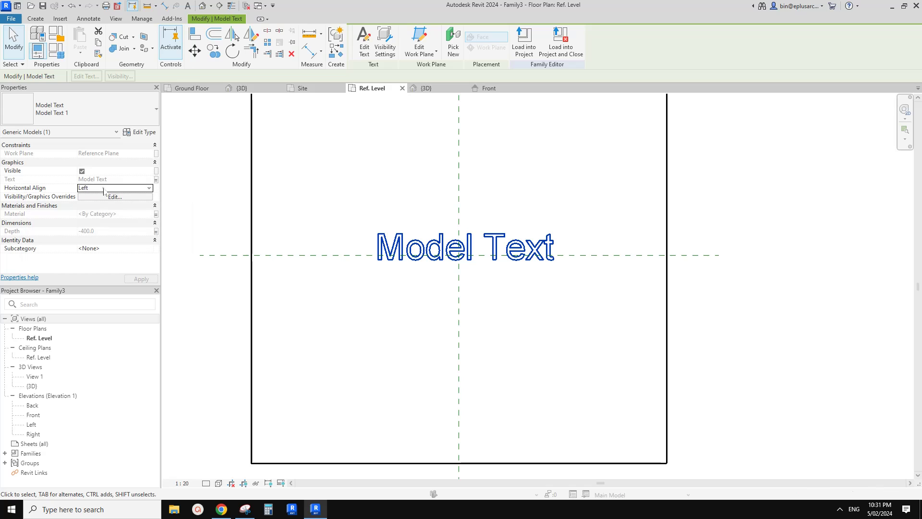
{"action": "left_click", "coordinate": [149, 189]}
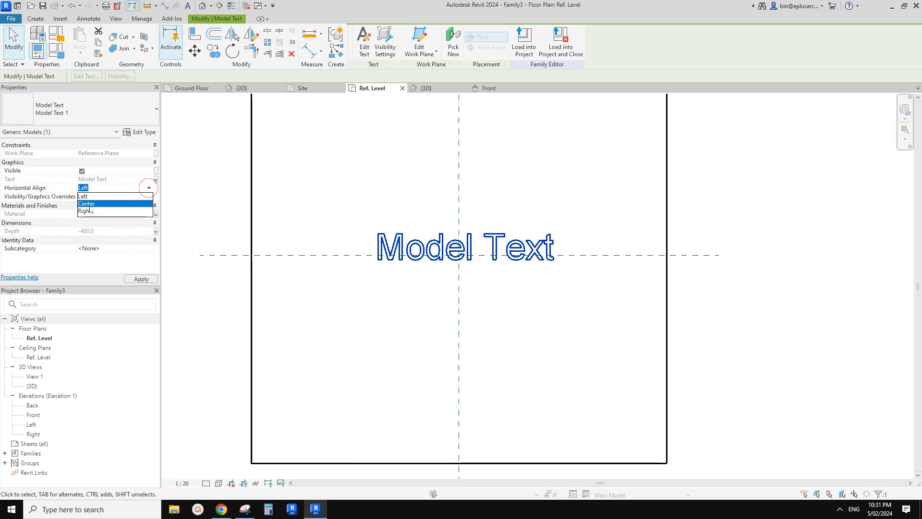
{"action": "left_click", "coordinate": [89, 205]}
{"action": "left_click", "coordinate": [524, 43]}
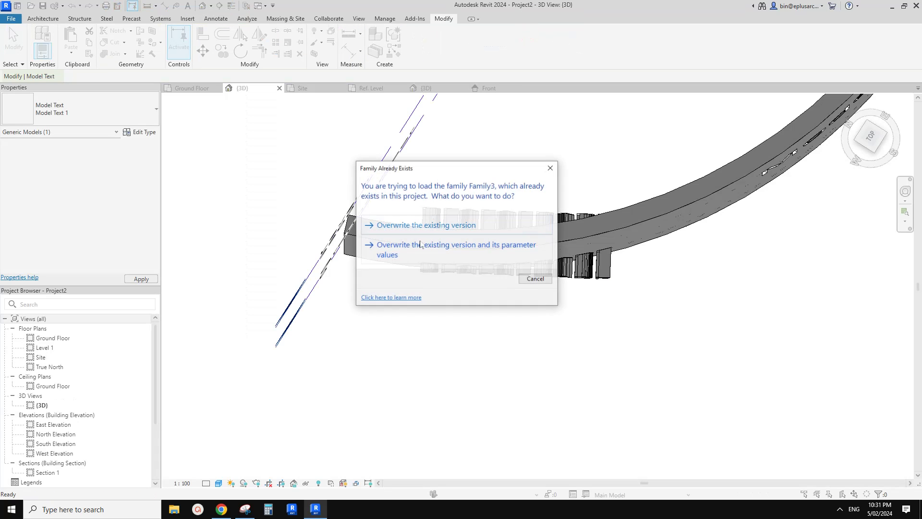
{"action": "left_click", "coordinate": [394, 239]}
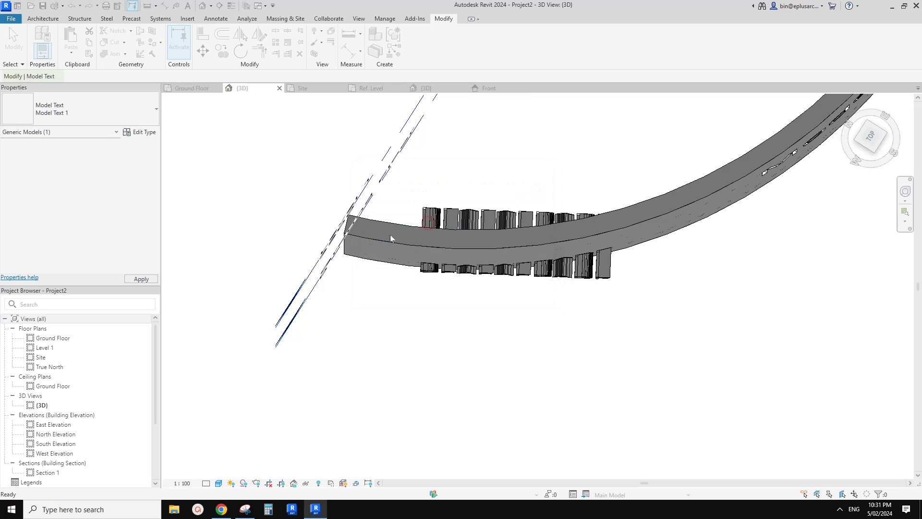
Try to move the reloaded text along the curved wall, away from the wall's free end.
{"action": "middle_click_drag", "start_coordinate": [472, 267], "coordinate": [523, 256], "text": "shift"}
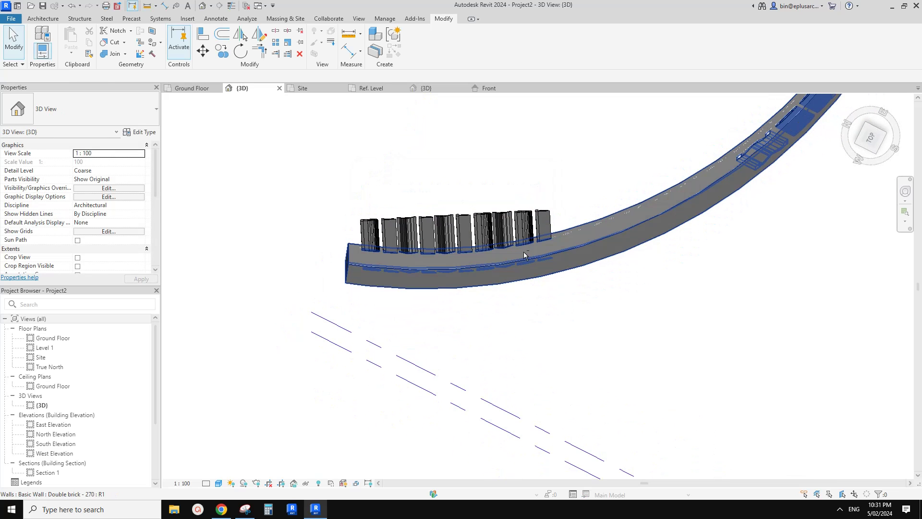
{"action": "left_click_drag", "start_coordinate": [503, 232], "coordinate": [593, 263]}
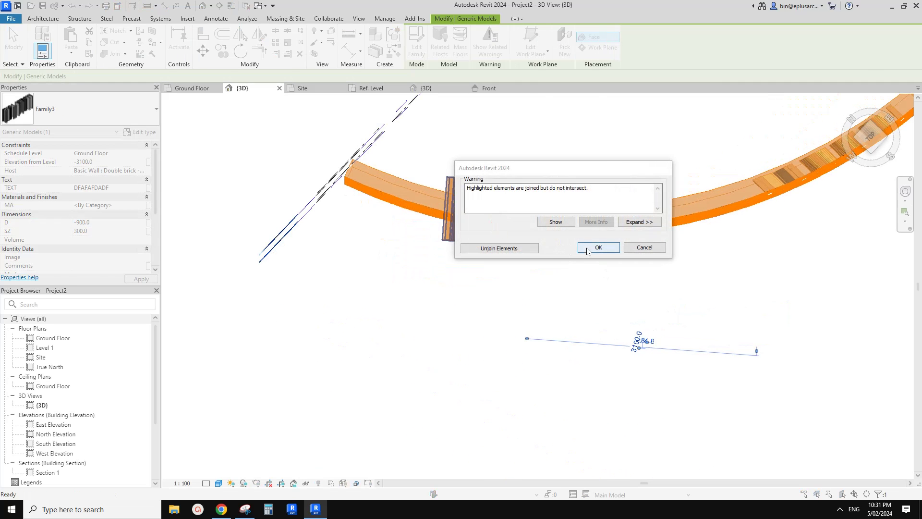
{"action": "left_click", "coordinate": [637, 248]}
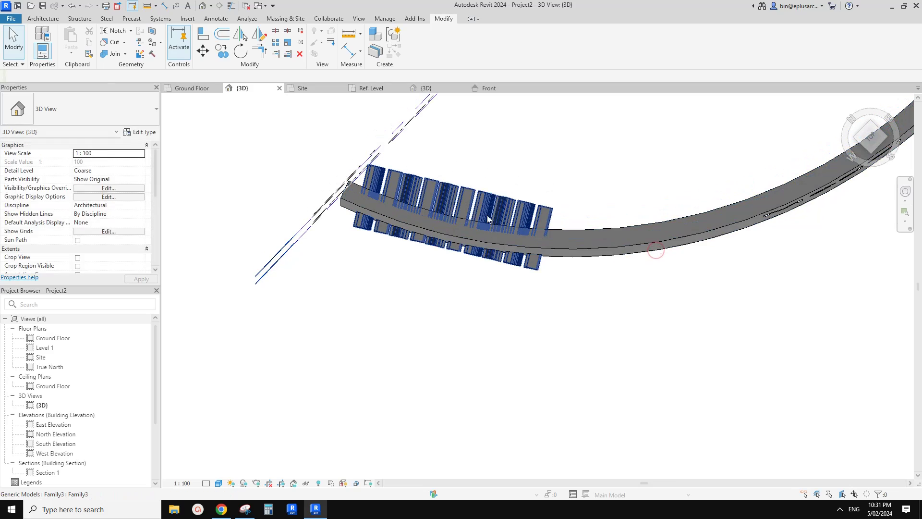
Shift the DFAFAFDADF text a little along the curved wall in the direction of the cut Model Text.
{"action": "left_click", "coordinate": [514, 220]}
{"action": "left_click_drag", "start_coordinate": [486, 211], "coordinate": [514, 219]}
{"action": "middle_click_drag", "start_coordinate": [529, 295], "coordinate": [525, 251], "text": "shift"}
{"action": "left_click_drag", "start_coordinate": [526, 251], "coordinate": [545, 226]}
{"action": "middle_click_drag", "start_coordinate": [564, 229], "coordinate": [595, 157], "text": "shift"}
Examine from the front and from above how the DFAFAFDADF text sits against the curved wall.
{"action": "key", "text": "Escape"}
{"action": "left_click", "coordinate": [551, 193]}
{"action": "key", "text": "Escape"}
{"action": "scroll", "coordinate": [510, 190], "scroll_direction": "up", "scroll_amount": 1}
{"action": "scroll", "coordinate": [589, 168], "scroll_direction": "down", "scroll_amount": 1}
{"action": "middle_click_drag", "start_coordinate": [606, 232], "coordinate": [637, 184], "text": "shift"}
{"action": "left_click", "coordinate": [595, 134]}
{"action": "key", "text": "Escape"}
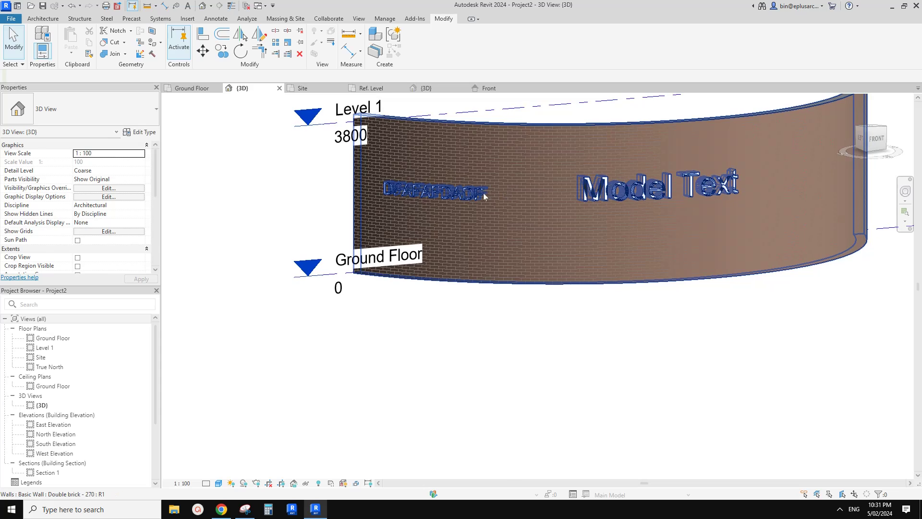
{"action": "left_click", "coordinate": [483, 192]}
{"action": "key", "text": "Escape"}
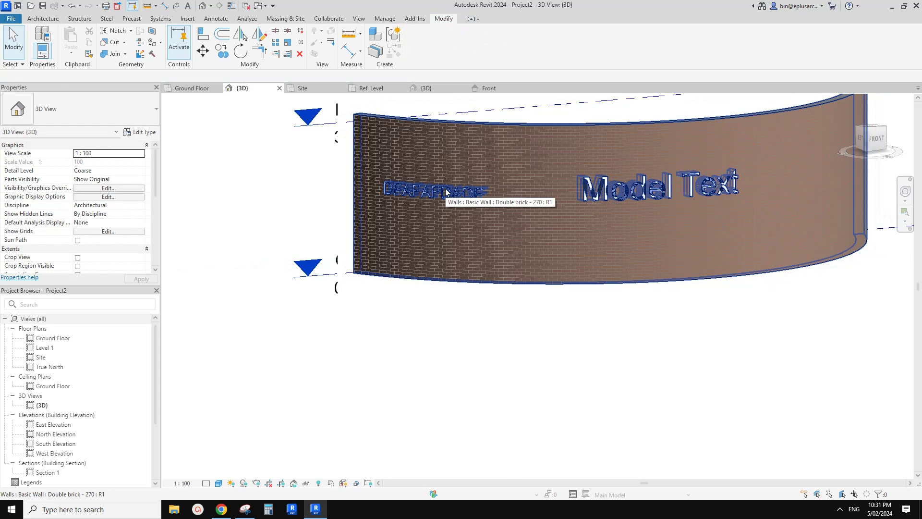
{"action": "mouse_move", "coordinate": [446, 192]}
{"action": "middle_mouse_down", "text": "shift"}
{"action": "mouse_move", "coordinate": [456, 226]}
{"action": "mouse_move", "coordinate": [477, 209]}
{"action": "middle_mouse_up", "text": "shift"}
{"action": "scroll", "coordinate": [477, 210], "scroll_direction": "up", "scroll_amount": 2}
{"action": "scroll", "coordinate": [477, 209], "scroll_direction": "down", "scroll_amount": 1}
{"action": "scroll", "coordinate": [548, 218], "scroll_direction": "down", "scroll_amount": 1}
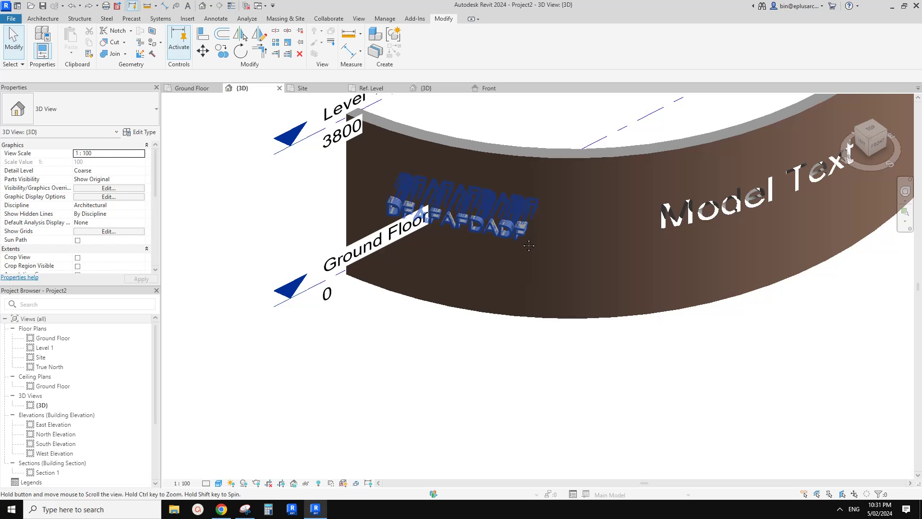
Move the DFAFAFDADF text along the curved wall closer to the cut Model Text, at 2000 mm elevation.
{"action": "left_click", "coordinate": [505, 226]}
{"action": "left_click_drag", "start_coordinate": [656, 196], "coordinate": [638, 208]}
{"action": "middle_click_drag", "start_coordinate": [627, 192], "coordinate": [612, 191]}
{"action": "left_click_drag", "start_coordinate": [607, 181], "coordinate": [592, 256]}
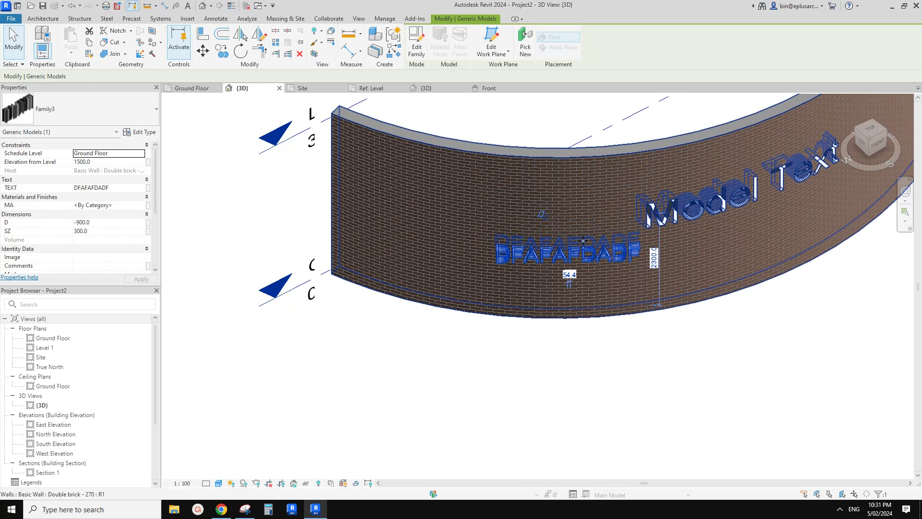
{"action": "middle_click_drag", "start_coordinate": [591, 262], "coordinate": [563, 254], "text": "shift"}
{"action": "left_click_drag", "start_coordinate": [563, 254], "coordinate": [563, 211]}
{"action": "middle_click_drag", "start_coordinate": [563, 211], "coordinate": [573, 368], "text": "shift"}
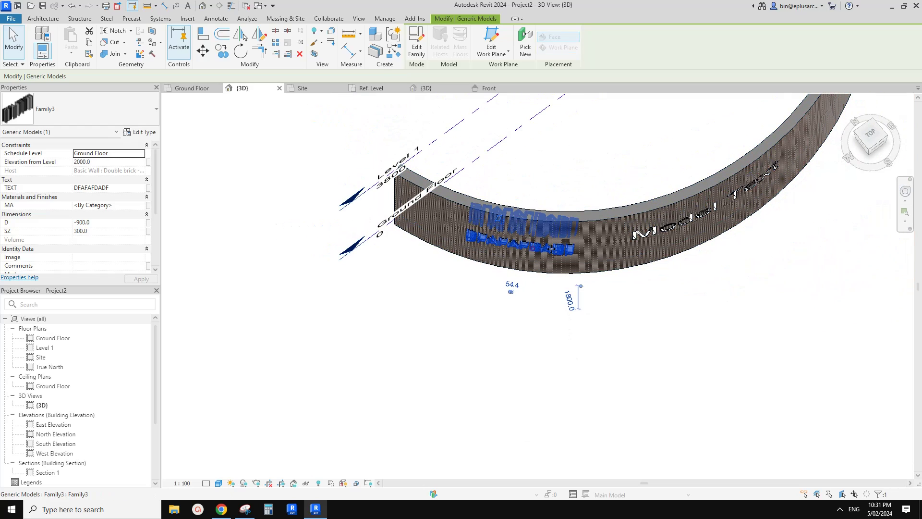
Try to move the DFAFAFDADF text along the curved wall past the cut Model Text.
{"action": "left_click_drag", "start_coordinate": [533, 248], "coordinate": [611, 248]}
{"action": "middle_click_drag", "start_coordinate": [631, 241], "coordinate": [552, 235]}
{"action": "left_click_drag", "start_coordinate": [603, 238], "coordinate": [790, 206]}
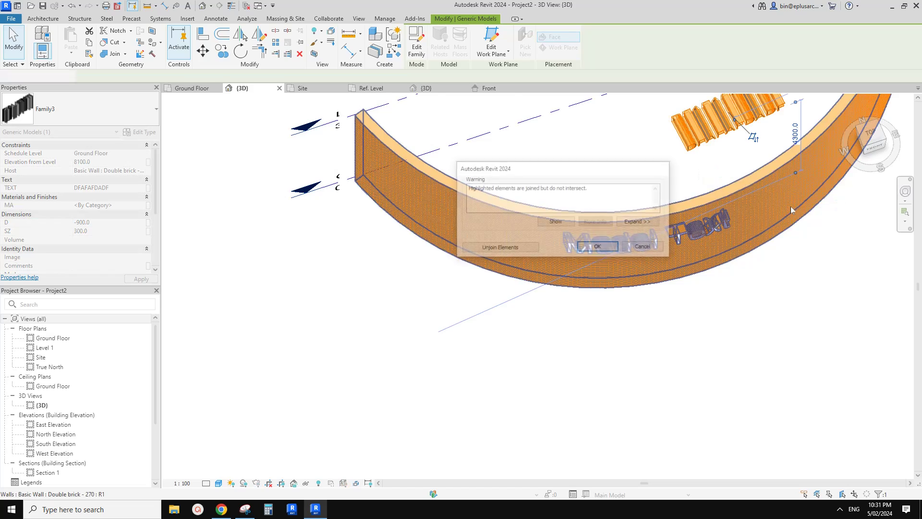
{"action": "middle_click_drag", "start_coordinate": [790, 206], "coordinate": [691, 217]}
{"action": "left_click", "coordinate": [629, 249]}
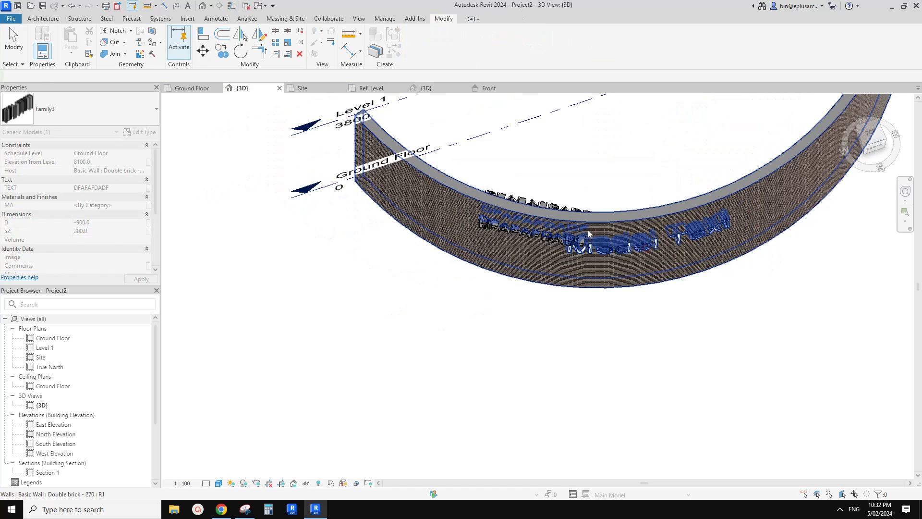
Place the DFAFAFDADF text on the curved wall just beyond the end of the cut Model Text, at 2000 mm elevation.
{"action": "scroll", "coordinate": [588, 230], "scroll_direction": "up", "scroll_amount": 3}
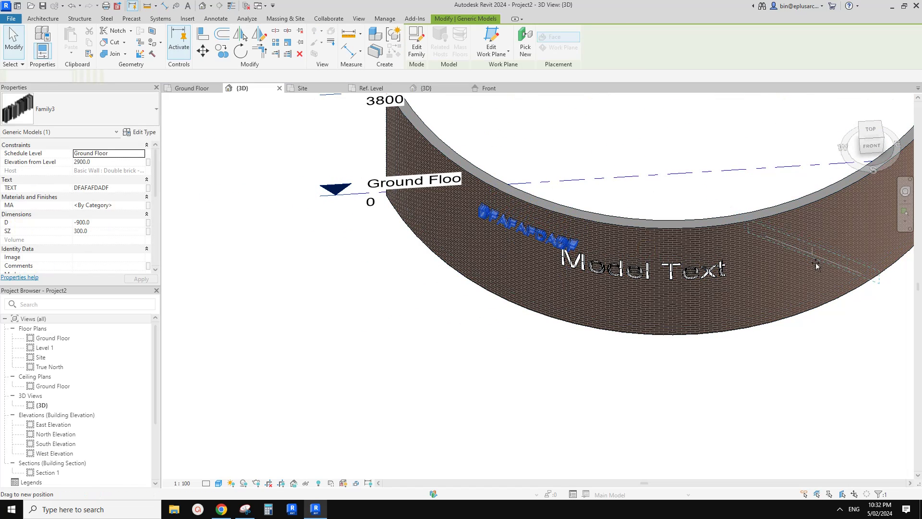
{"action": "left_click_drag", "start_coordinate": [816, 266], "coordinate": [813, 261]}
{"action": "left_click", "coordinate": [644, 247]}
{"action": "middle_click_drag", "start_coordinate": [733, 240], "coordinate": [749, 183], "text": "shift"}
{"action": "left_click_drag", "start_coordinate": [482, 218], "coordinate": [789, 263]}
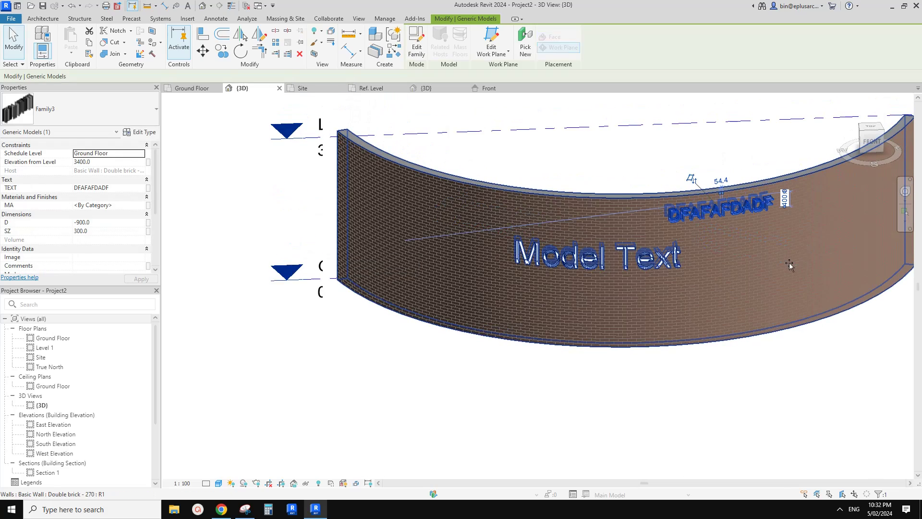
{"action": "left_click_drag", "start_coordinate": [752, 222], "coordinate": [802, 268]}
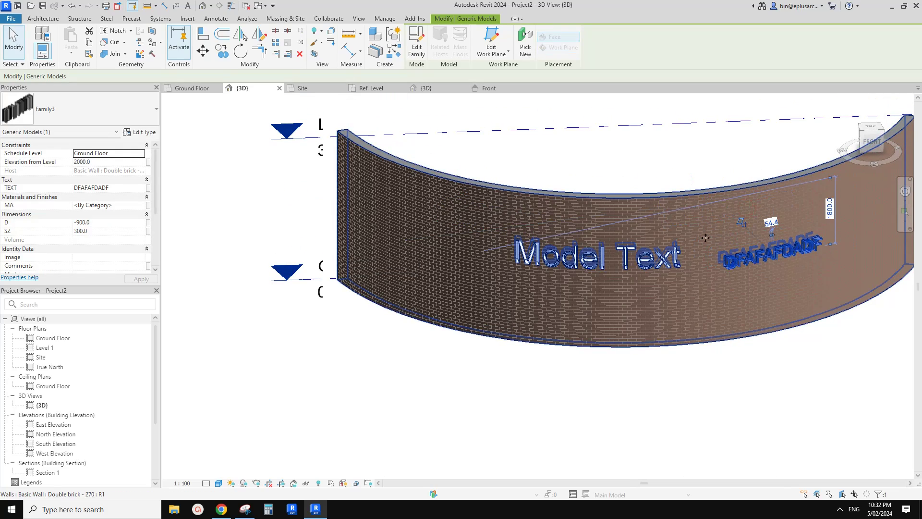
{"action": "middle_click_drag", "start_coordinate": [705, 238], "coordinate": [585, 272], "text": "shift"}
{"action": "key", "text": "Escape"}
Reveal the hidden elements, unhide the 600mm Arial Model Text that cuts the curved wall, and select it.
{"action": "left_click", "coordinate": [625, 269]}
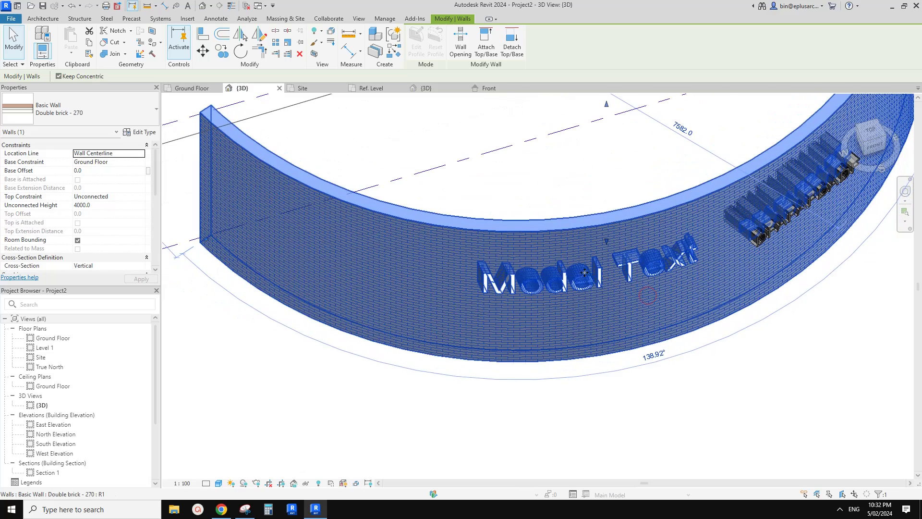
{"action": "left_click", "coordinate": [373, 469]}
{"action": "left_click", "coordinate": [319, 483]}
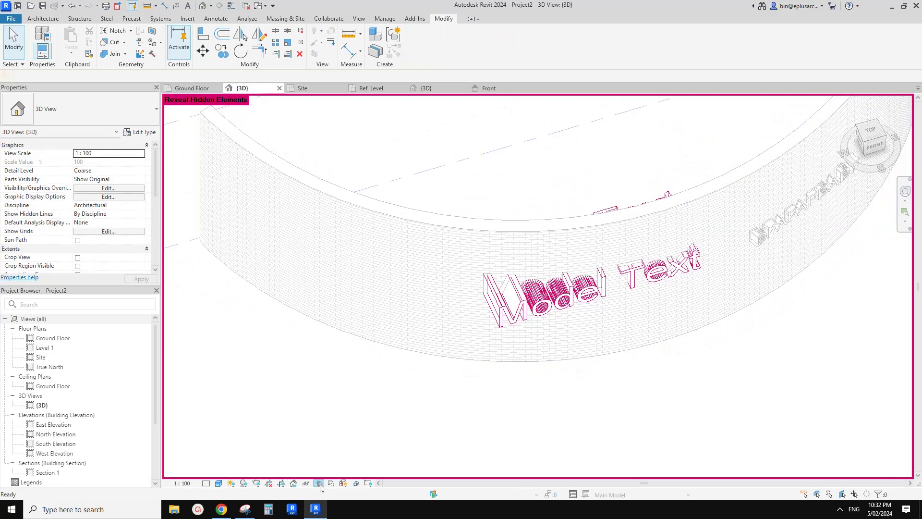
{"action": "left_click", "coordinate": [552, 288]}
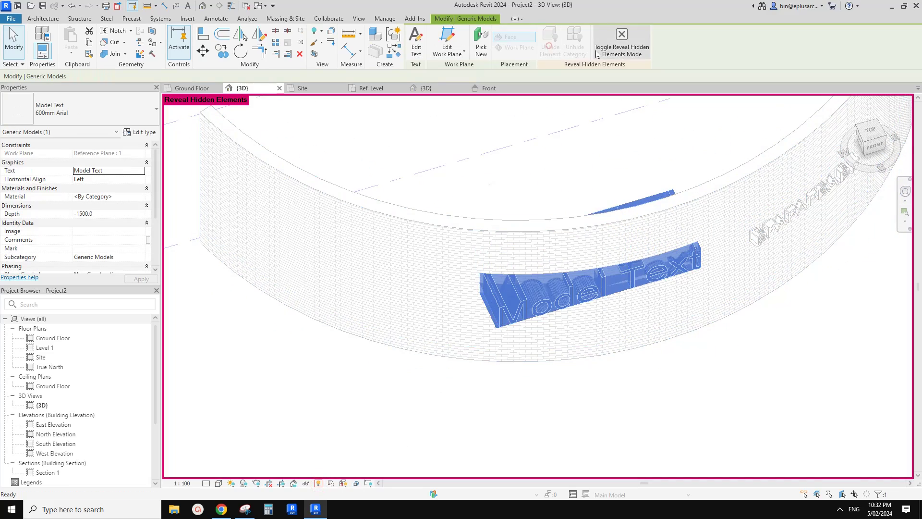
{"action": "left_click", "coordinate": [621, 44]}
{"action": "left_click", "coordinate": [583, 284]}
{"action": "middle_click_drag", "start_coordinate": [584, 283], "coordinate": [598, 270], "text": "shift"}
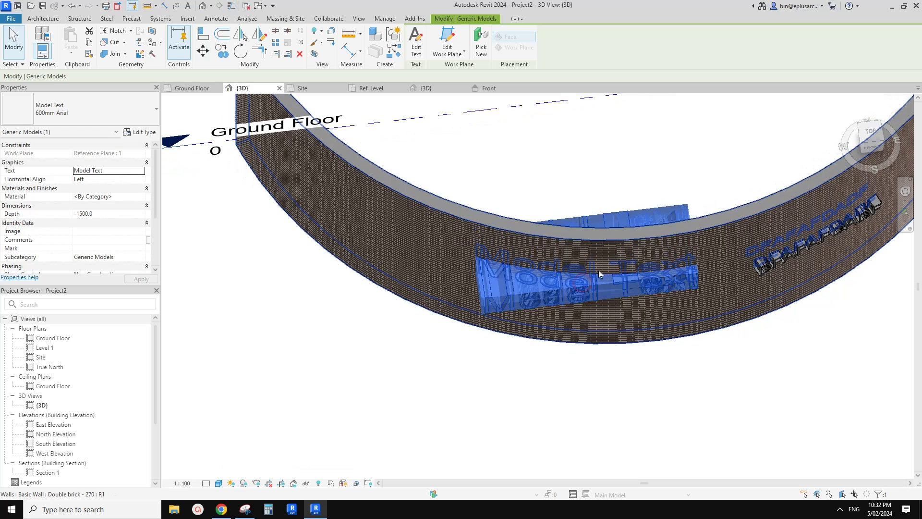
In the Site floor plan, try to rotate the Model Text together with its reference plane clockwise.
{"action": "double_click", "coordinate": [43, 357]}
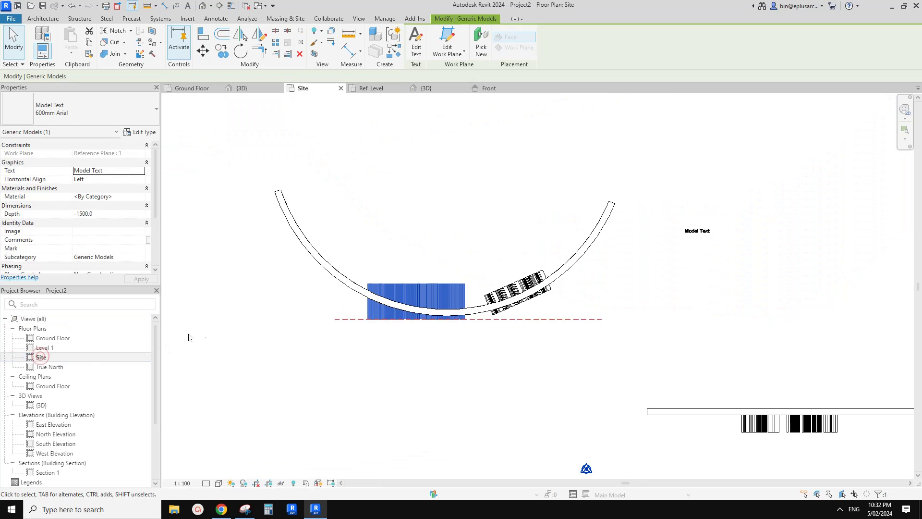
{"action": "key", "text": "Escape"}
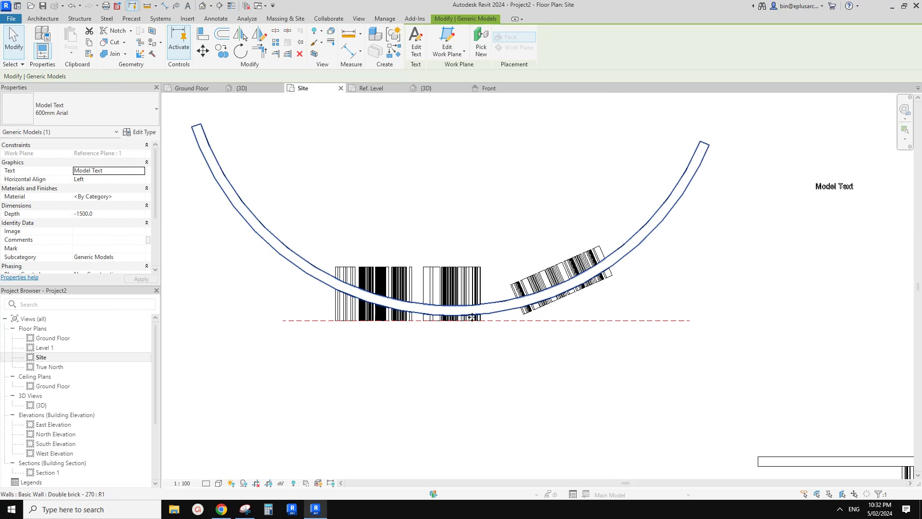
{"action": "left_click", "coordinate": [497, 321]}
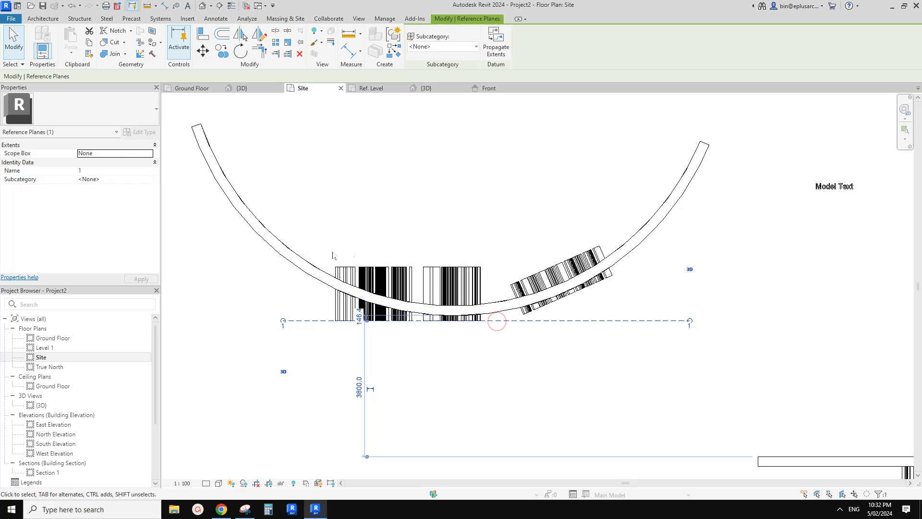
{"action": "left_click", "coordinate": [398, 287], "text": "ctrl"}
{"action": "middle_click_drag", "start_coordinate": [400, 289], "coordinate": [387, 292]}
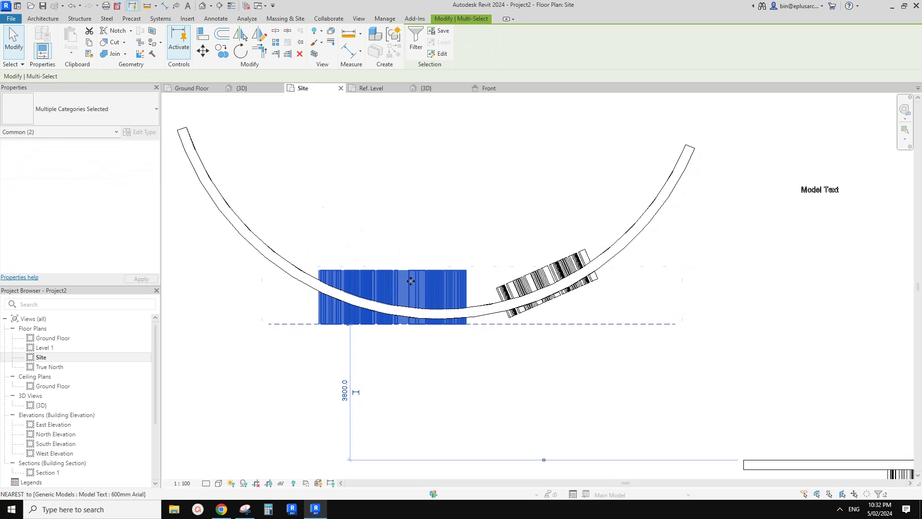
{"action": "key", "text": "r"}
{"action": "key", "text": "o"}
{"action": "left_click", "coordinate": [497, 228]}
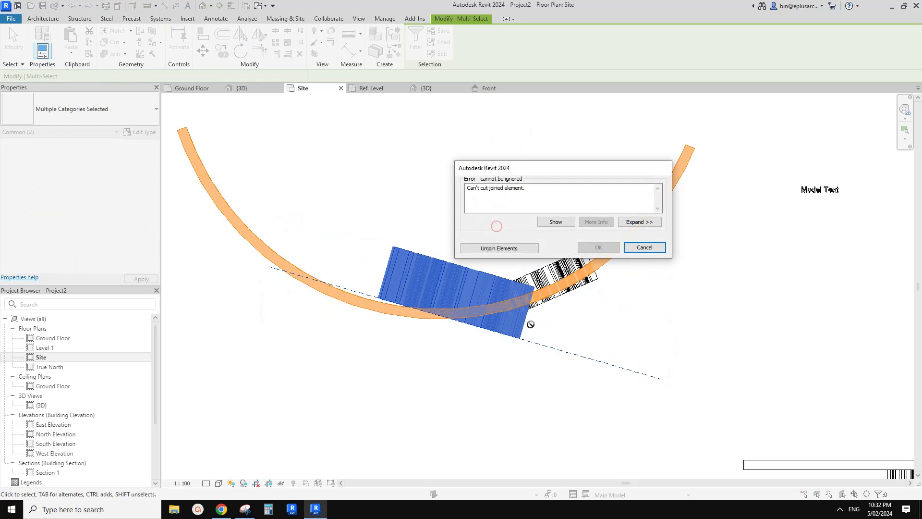
{"action": "left_click", "coordinate": [641, 247]}
Try to rotate only the Model Text's reference plane 14° clockwise.
{"action": "left_click", "coordinate": [488, 325]}
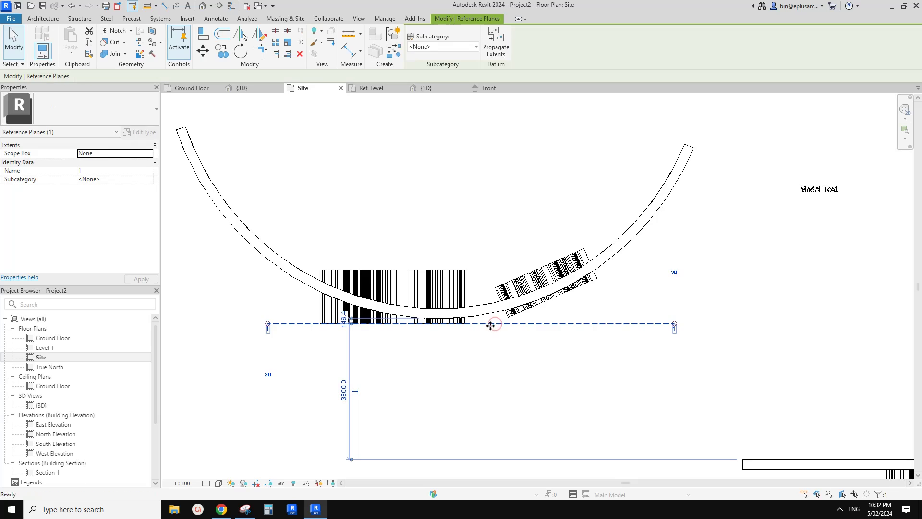
{"action": "key", "text": "r"}
{"action": "key", "text": "o"}
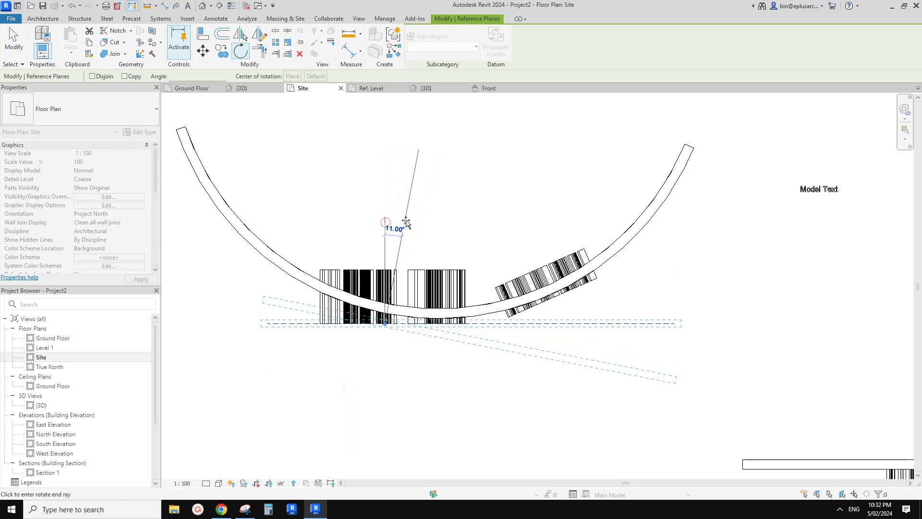
{"action": "left_click", "coordinate": [409, 222]}
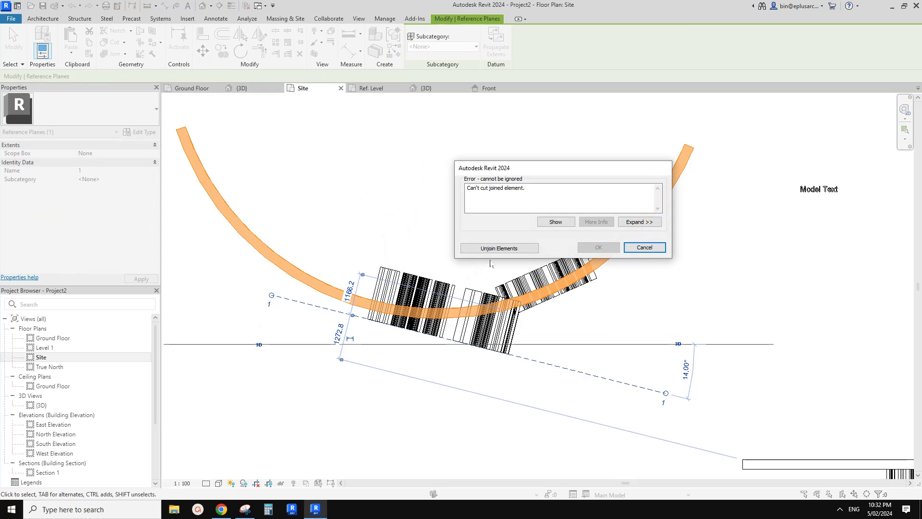
{"action": "left_click", "coordinate": [644, 247]}
Move the reference plane with its hosted Model Text 100 mm outward from the curved wall and shift the plane lengthwise.
{"action": "left_click", "coordinate": [287, 323]}
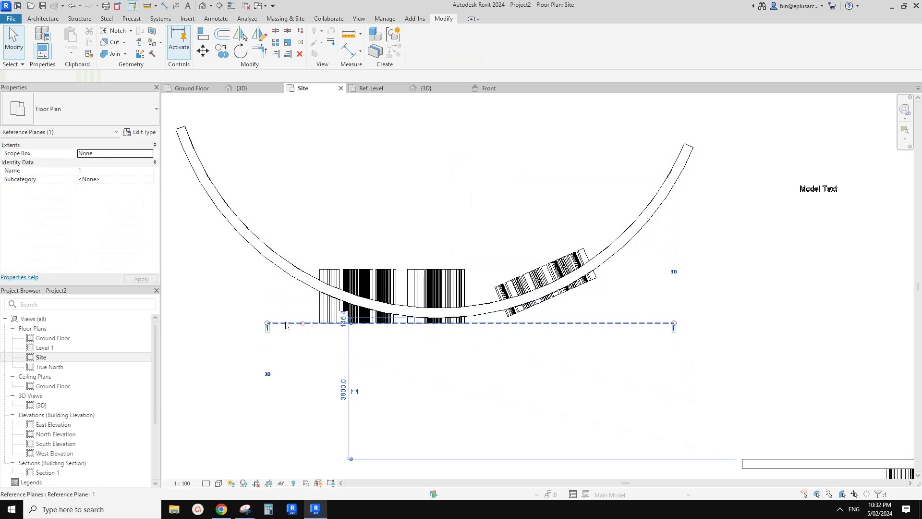
{"action": "left_click_drag", "start_coordinate": [287, 325], "coordinate": [263, 326]}
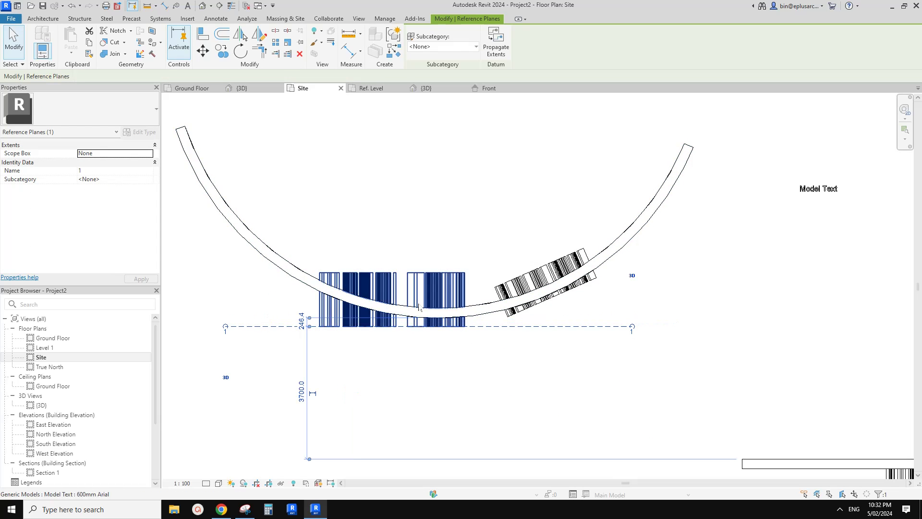
{"action": "left_click_drag", "start_coordinate": [466, 323], "coordinate": [510, 327]}
Rotate the Model Text and its reference plane together by a few degrees clockwise.
{"action": "left_click", "coordinate": [452, 294], "text": "ctrl"}
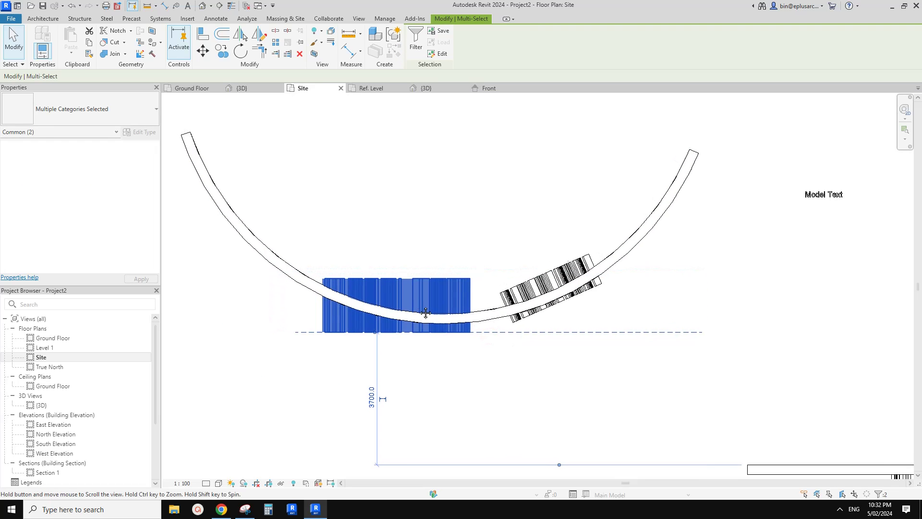
{"action": "key", "text": "r"}
{"action": "key", "text": "o"}
{"action": "left_click_drag", "start_coordinate": [420, 323], "coordinate": [420, 332]}
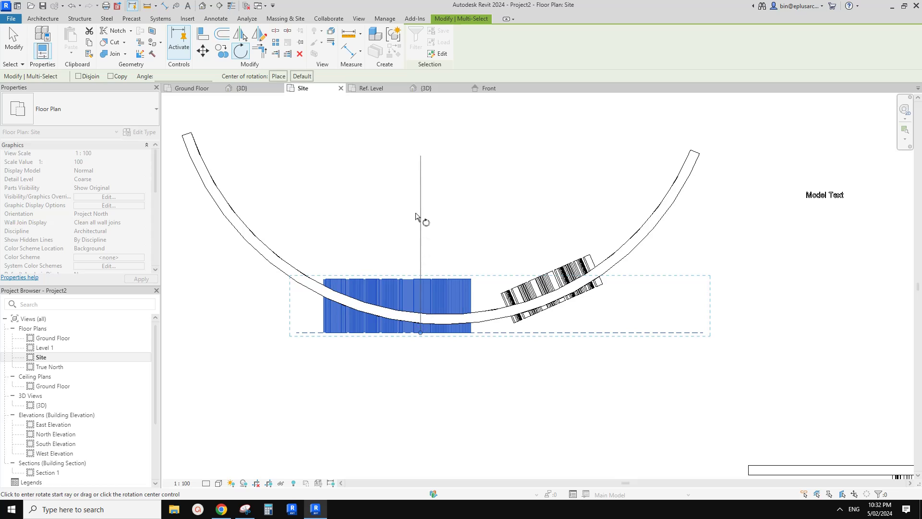
{"action": "left_click", "coordinate": [429, 211]}
{"action": "left_click", "coordinate": [421, 332]}
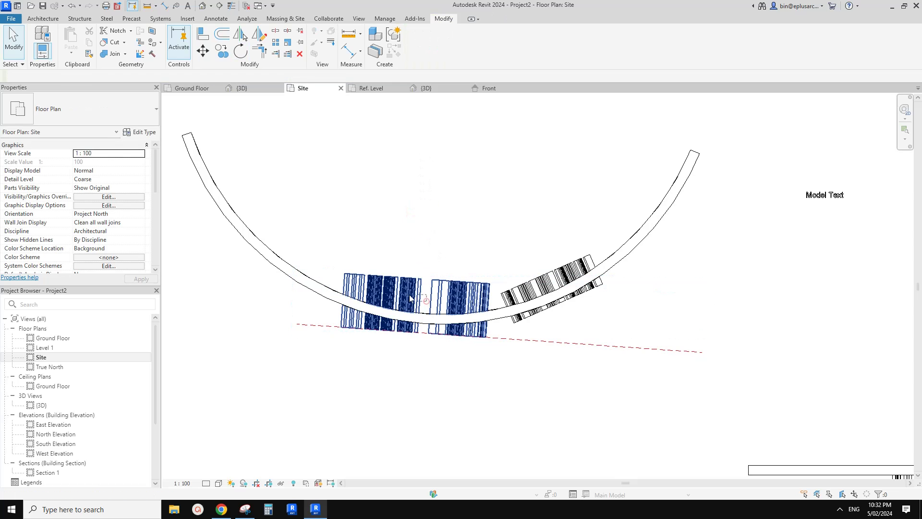
Move the rotated Model Text and its reference plane slightly back towards the curved wall.
{"action": "left_click", "coordinate": [329, 327], "text": "ctrl"}
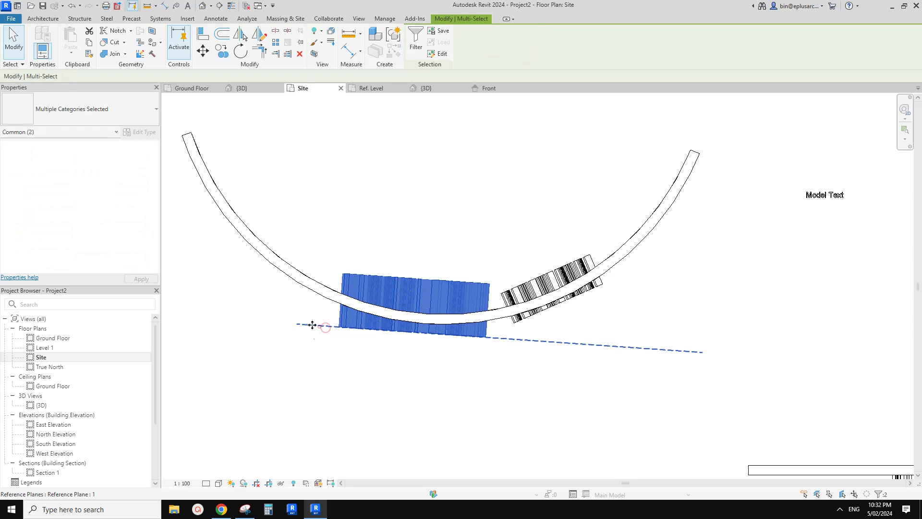
{"action": "left_click_drag", "start_coordinate": [308, 323], "coordinate": [299, 325]}
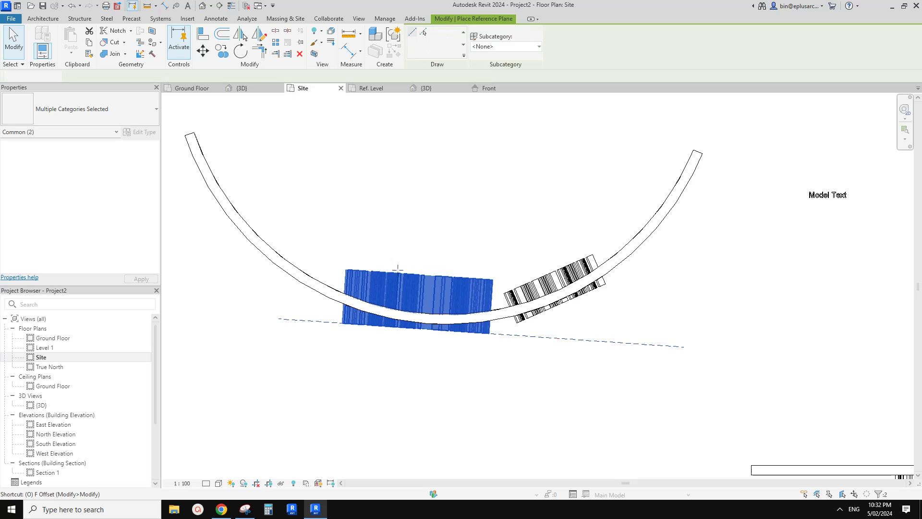
{"action": "key", "text": "Escape"}
Try to rotate the Model Text and its reference plane about 9° or more farther clockwise.
{"action": "left_click", "coordinate": [382, 321]}
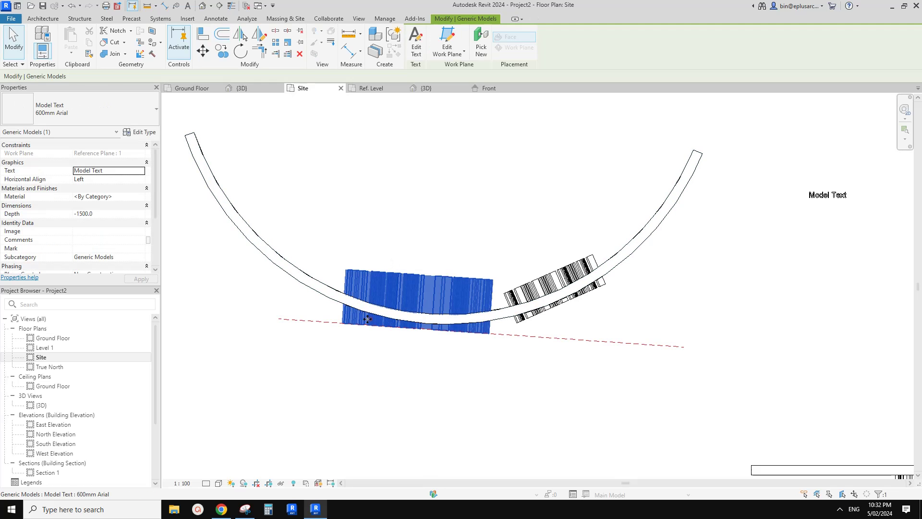
{"action": "left_click", "coordinate": [323, 324], "text": "ctrl"}
{"action": "key", "text": "r"}
{"action": "key", "text": "o"}
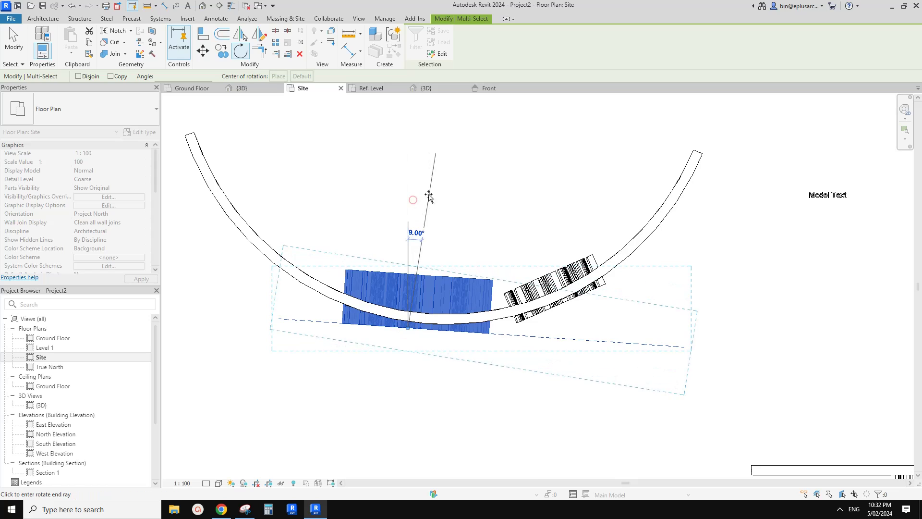
{"action": "left_click", "coordinate": [432, 196]}
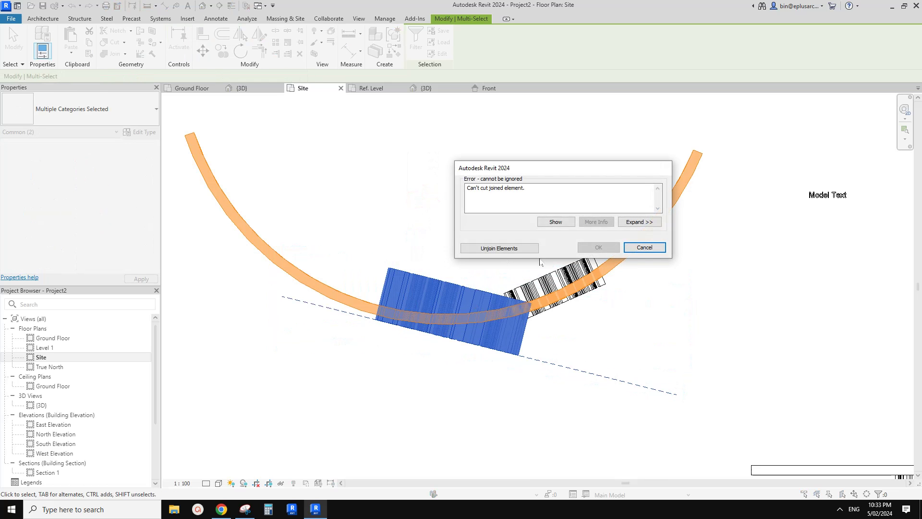
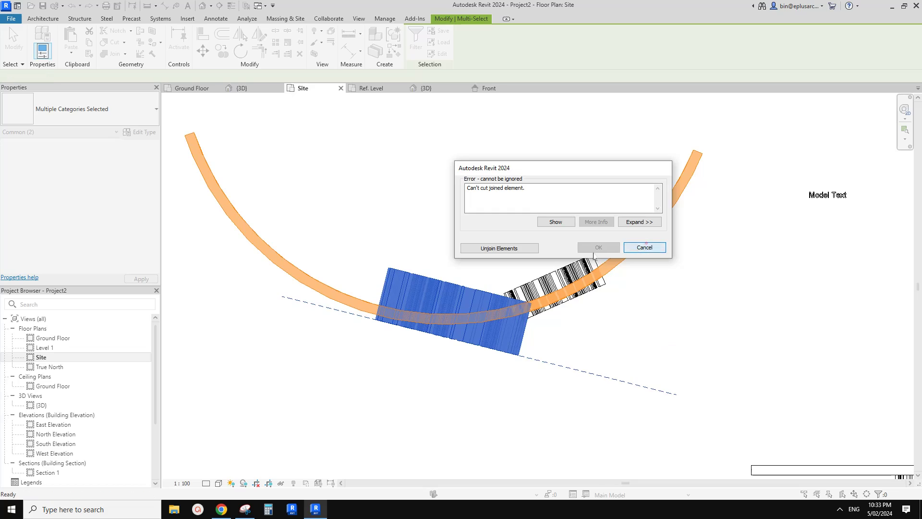
{"action": "left_click", "coordinate": [644, 246]}
Return to the 3D view and examine the rotated Model Text on the curved wall.
{"action": "scroll", "coordinate": [470, 324], "scroll_direction": "down", "scroll_amount": 2}
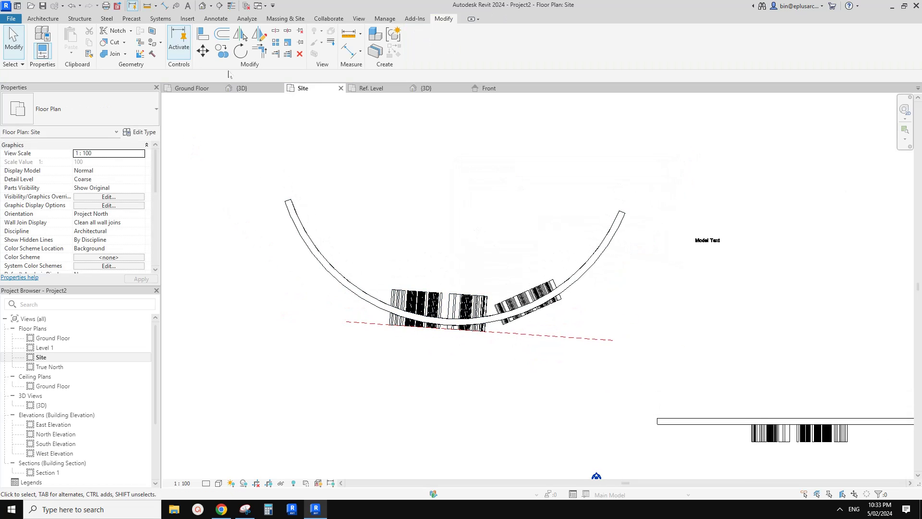
{"action": "left_click", "coordinate": [202, 6]}
{"action": "scroll", "coordinate": [410, 177], "scroll_direction": "down", "scroll_amount": 4}
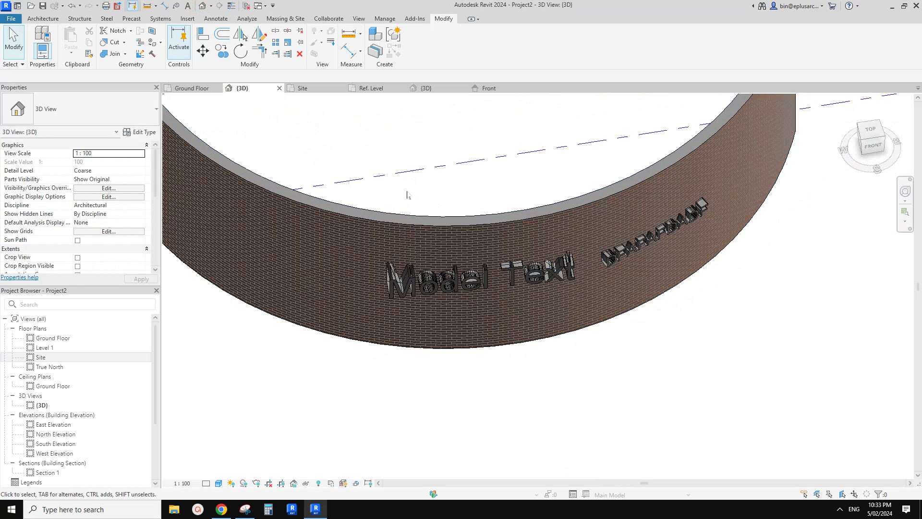
Slide the DFAFAFDADF text family along the curved wall's face to an elevation of 2200 above Ground Floor.
{"action": "scroll", "coordinate": [450, 244], "scroll_direction": "down", "scroll_amount": 1}
{"action": "middle_click_drag", "start_coordinate": [480, 170], "coordinate": [476, 262], "text": "shift"}
{"action": "scroll", "coordinate": [515, 278], "scroll_direction": "up", "scroll_amount": 4}
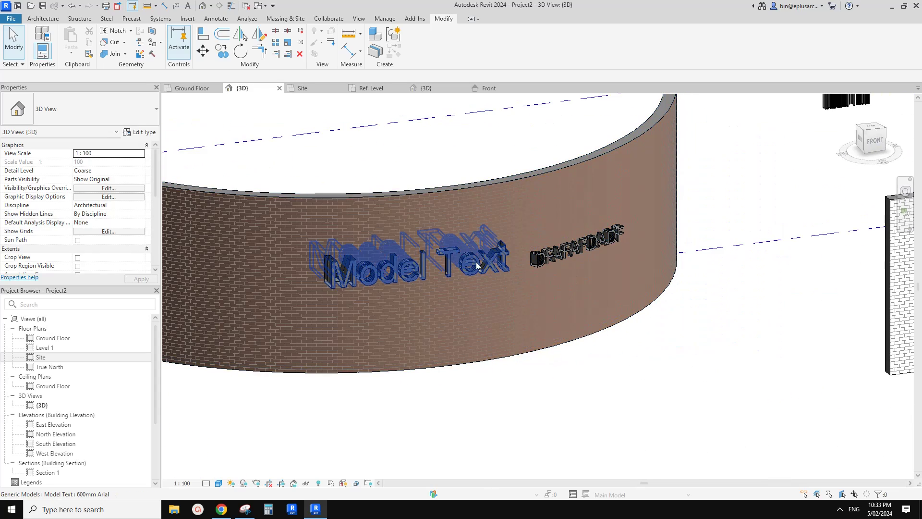
{"action": "left_click", "coordinate": [550, 255]}
{"action": "middle_click_drag", "start_coordinate": [585, 253], "coordinate": [509, 253], "text": "shift"}
{"action": "left_click_drag", "start_coordinate": [509, 253], "coordinate": [509, 256]}
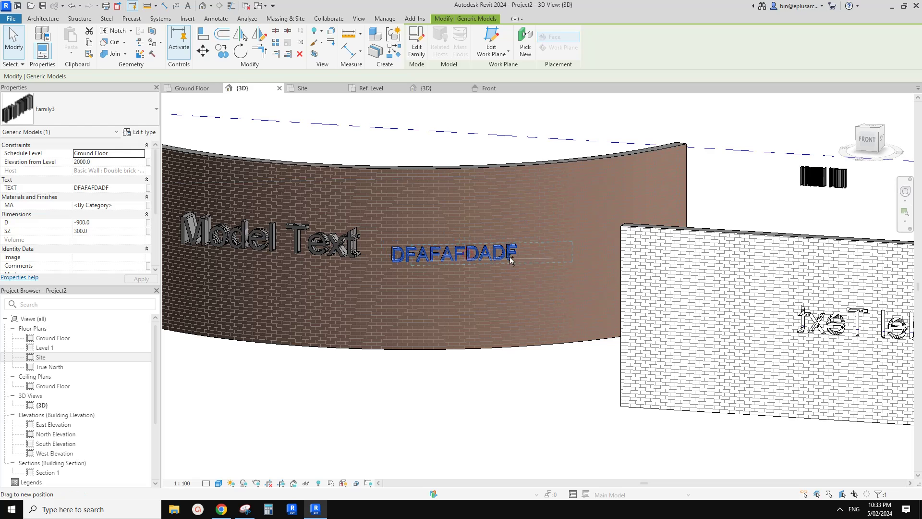
{"action": "middle_click_drag", "start_coordinate": [503, 234], "coordinate": [507, 254]}
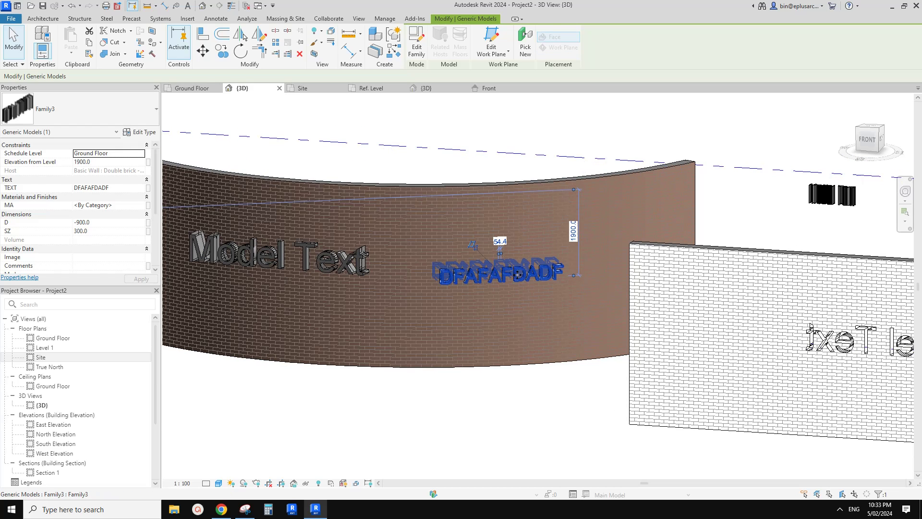
{"action": "left_click_drag", "start_coordinate": [518, 274], "coordinate": [572, 221]}
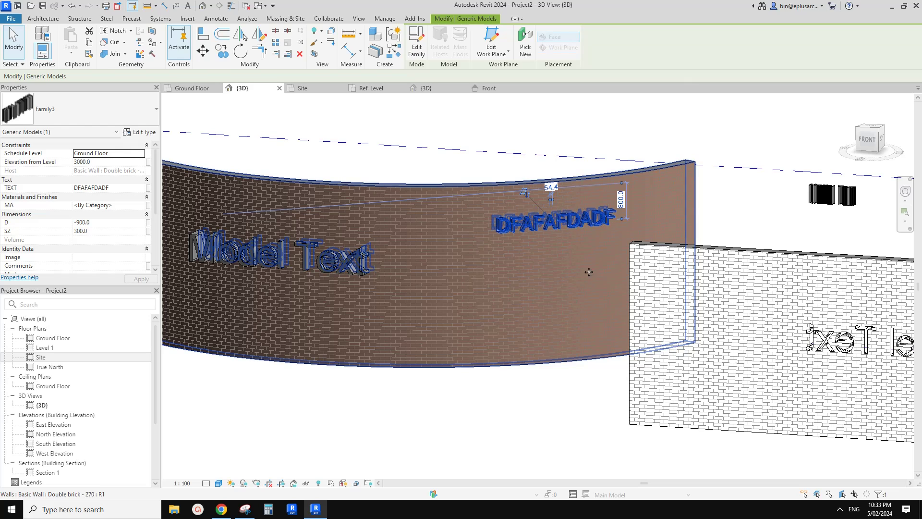
{"action": "left_click_drag", "start_coordinate": [570, 256], "coordinate": [527, 283]}
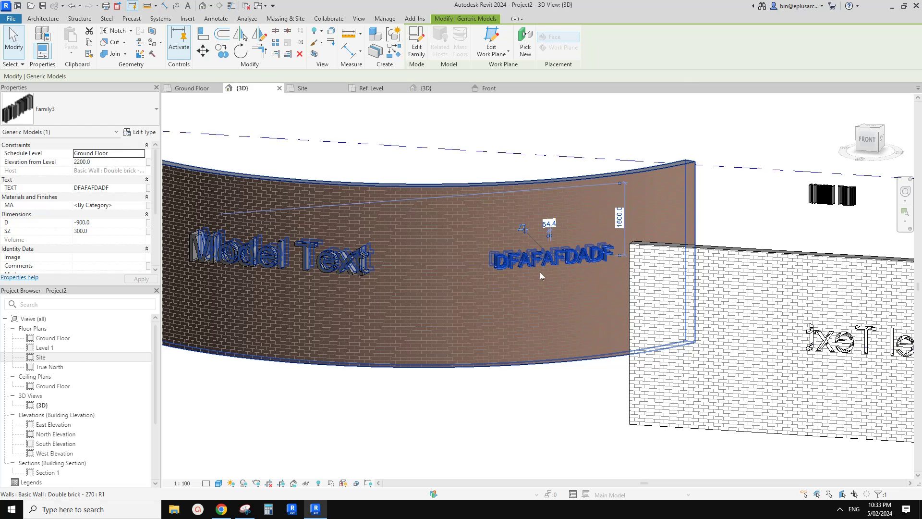
{"action": "key", "text": "Escape"}
Examine from above and from the front how the Model Text and the DFAFAFDADF family pass through the curved wall.
{"action": "mouse_move", "coordinate": [524, 273]}
{"action": "middle_mouse_down", "text": "shift"}
{"action": "mouse_move", "coordinate": [544, 267]}
{"action": "mouse_move", "coordinate": [540, 254]}
{"action": "mouse_move", "coordinate": [559, 256]}
{"action": "mouse_move", "coordinate": [541, 262]}
{"action": "mouse_move", "coordinate": [582, 217]}
{"action": "mouse_move", "coordinate": [551, 320]}
{"action": "mouse_move", "coordinate": [556, 281]}
{"action": "mouse_move", "coordinate": [586, 279]}
{"action": "mouse_move", "coordinate": [576, 312]}
{"action": "mouse_move", "coordinate": [530, 288]}
{"action": "middle_mouse_up", "text": "shift"}
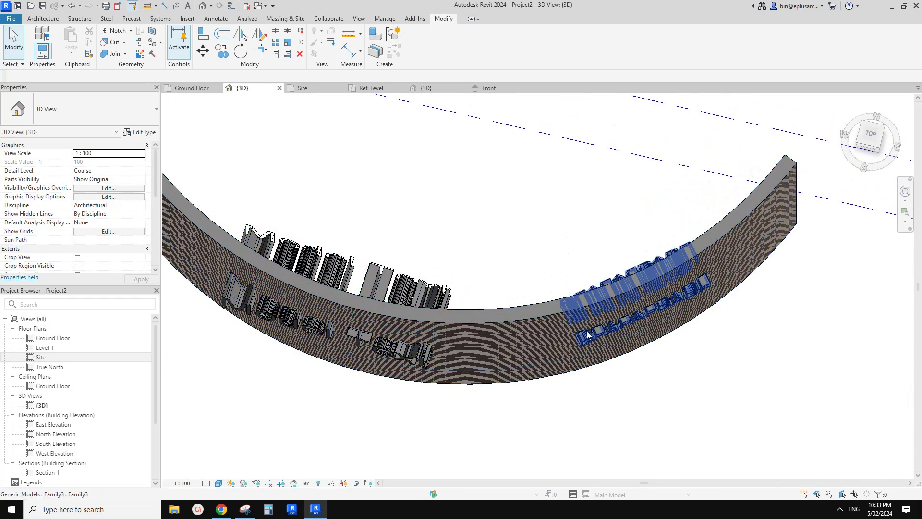
{"action": "middle_click_drag", "start_coordinate": [595, 336], "coordinate": [607, 413], "text": "shift"}
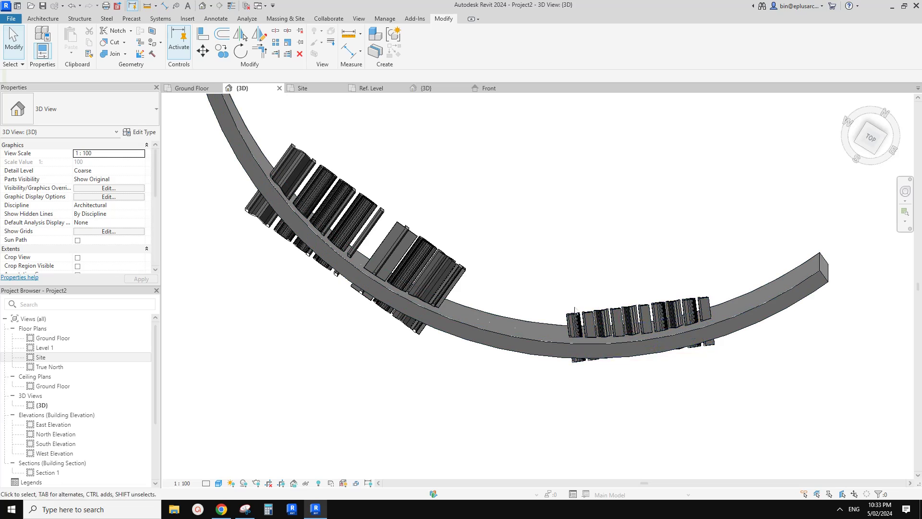
{"action": "middle_click_drag", "start_coordinate": [674, 317], "coordinate": [571, 327], "text": "shift"}
{"action": "left_click", "coordinate": [571, 327]}
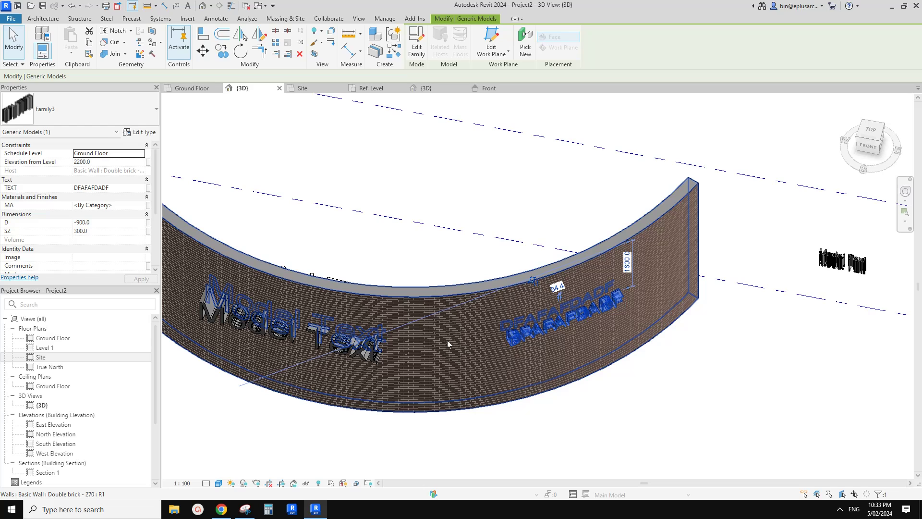
{"action": "middle_click_drag", "start_coordinate": [448, 343], "coordinate": [597, 313], "text": "shift"}
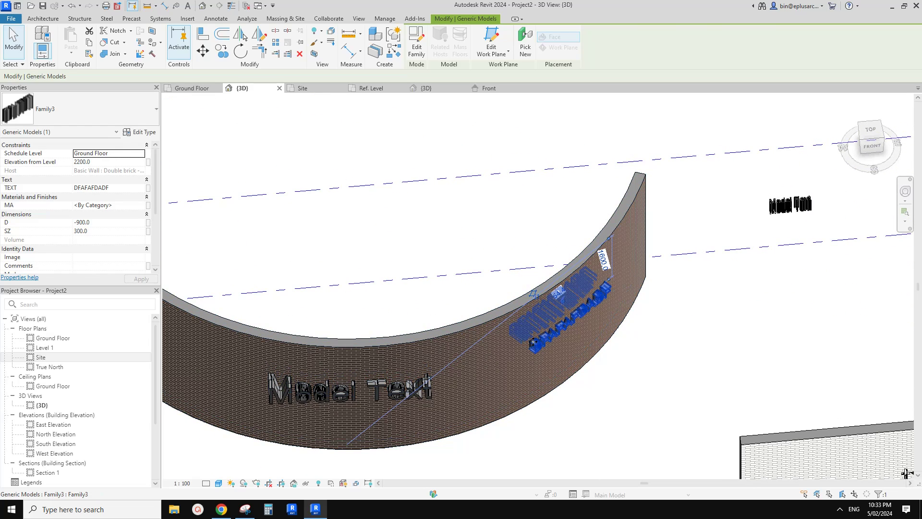
{"action": "middle_click_drag", "start_coordinate": [532, 339], "coordinate": [508, 239], "text": "shift"}
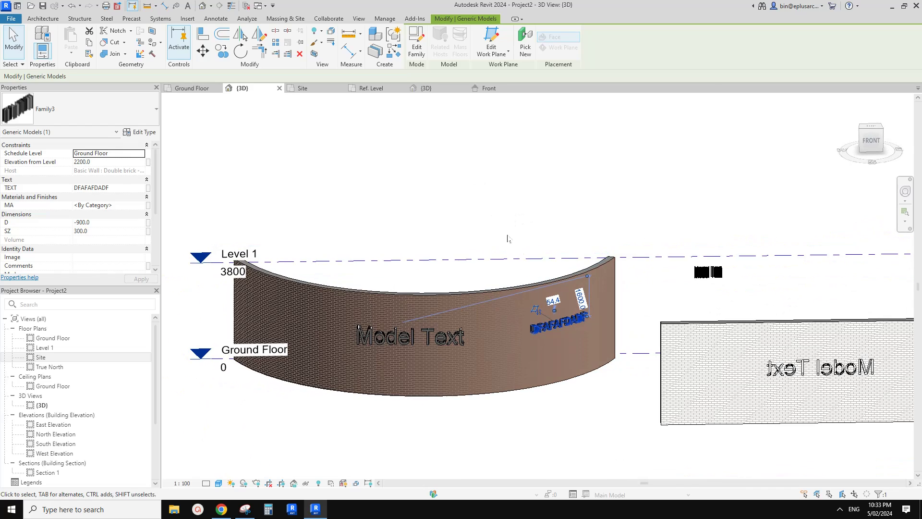
{"action": "middle_click_drag", "start_coordinate": [555, 318], "coordinate": [584, 297], "text": "shift"}
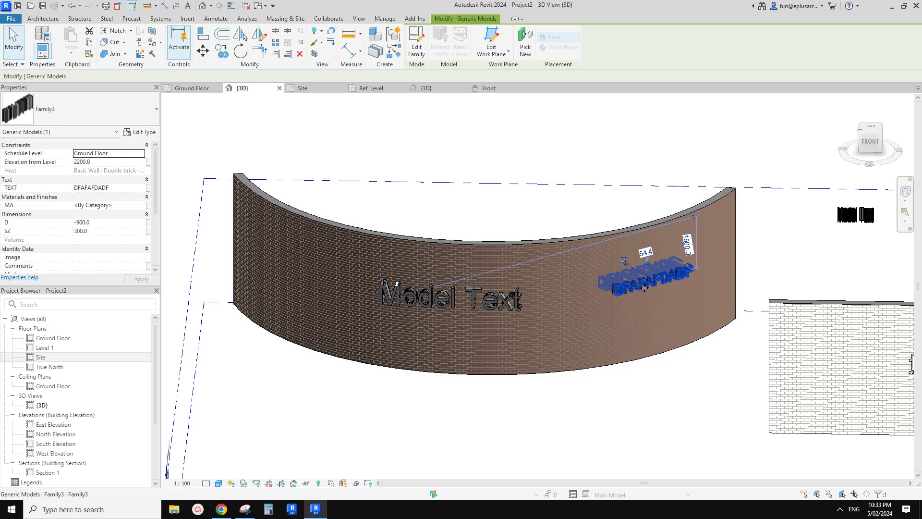
{"action": "mouse_move", "coordinate": [505, 298]}
{"action": "middle_mouse_down", "text": "shift"}
{"action": "mouse_move", "coordinate": [497, 271]}
{"action": "mouse_move", "coordinate": [507, 298]}
{"action": "middle_mouse_up", "text": "shift"}
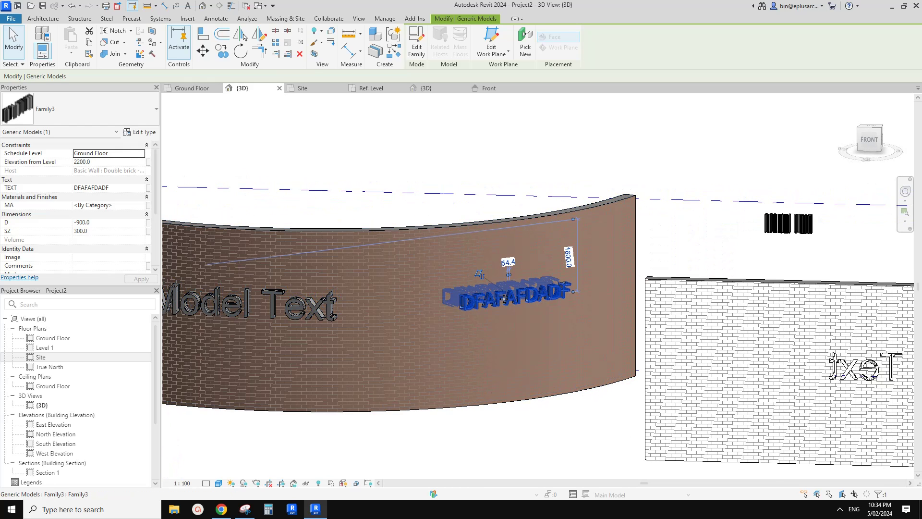
Create a similar face-based text family reading M and place it on the curved wall below the Model Text.
{"action": "key", "text": "c"}
{"action": "key", "text": "s"}
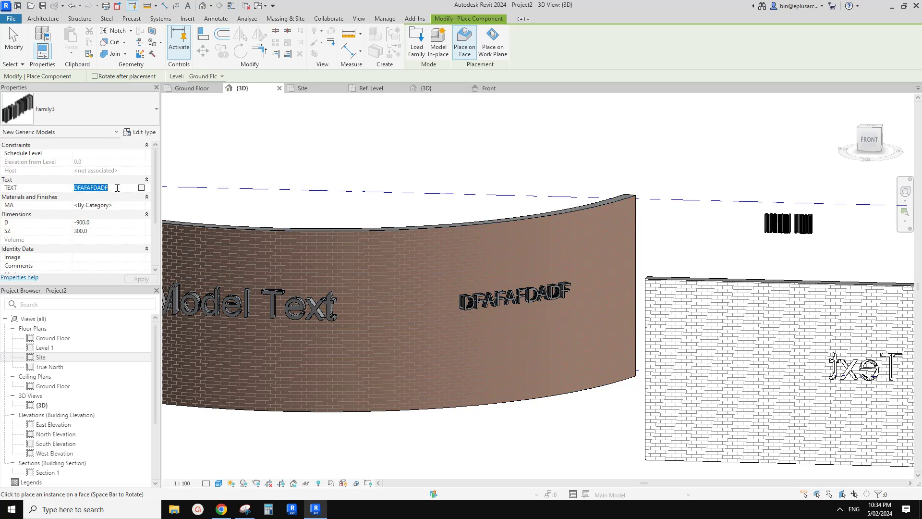
{"action": "left_click", "coordinate": [141, 187]}
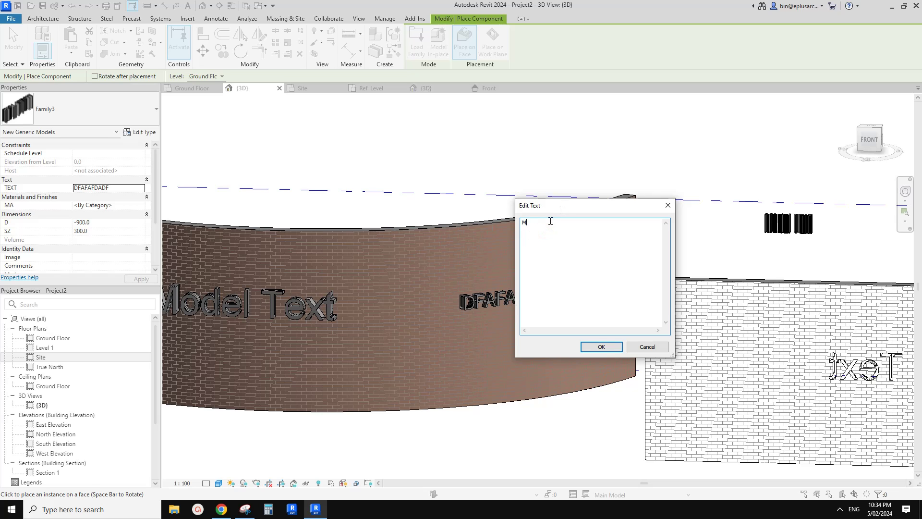
{"action": "left_click", "coordinate": [594, 346]}
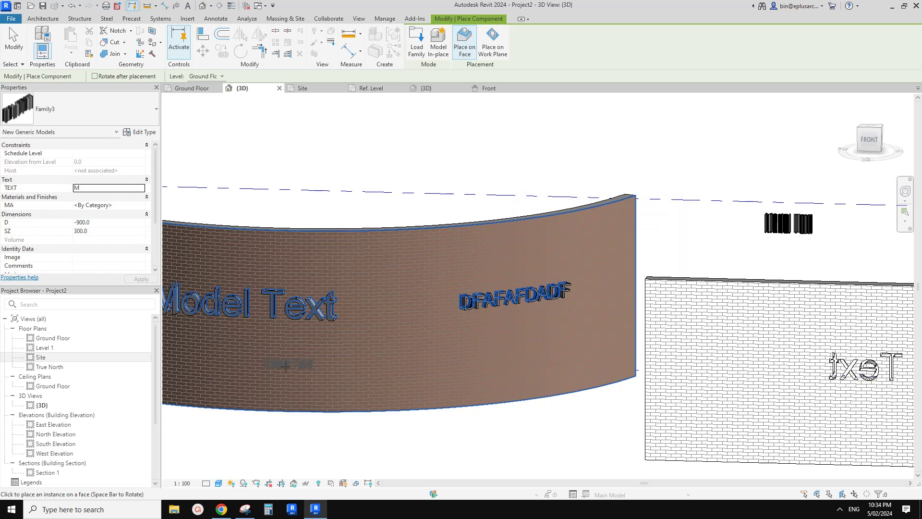
{"action": "key", "text": "Escape"}
{"action": "key", "text": "Escape"}
Copy the M a short distance to the right along the curved wall and change the copy's text to O.
{"action": "left_click", "coordinate": [306, 363]}
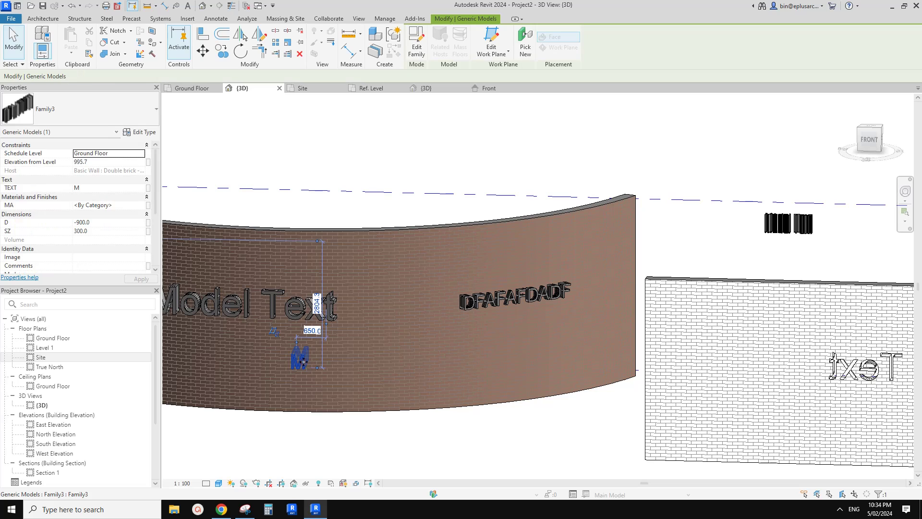
{"action": "key", "text": "c"}
{"action": "key", "text": "o"}
{"action": "left_click", "coordinate": [296, 364]}
{"action": "left_click", "coordinate": [335, 363]}
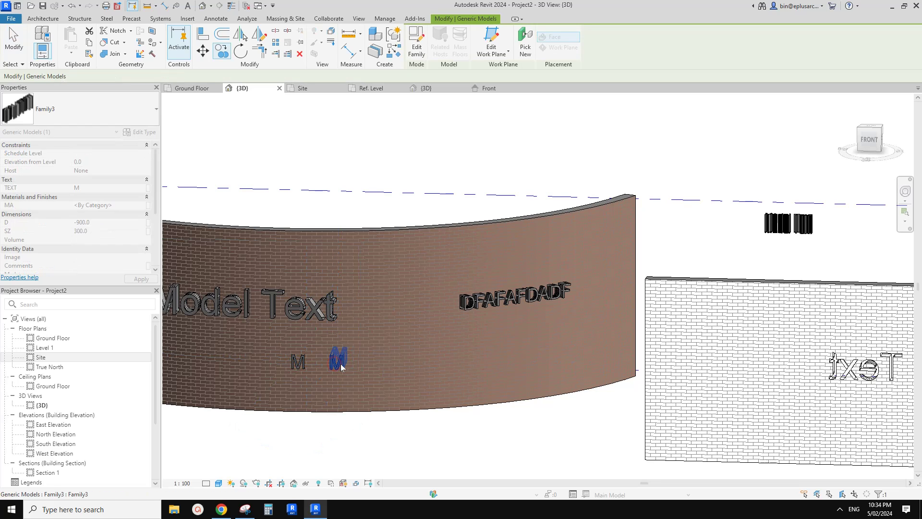
{"action": "key", "text": "Escape"}
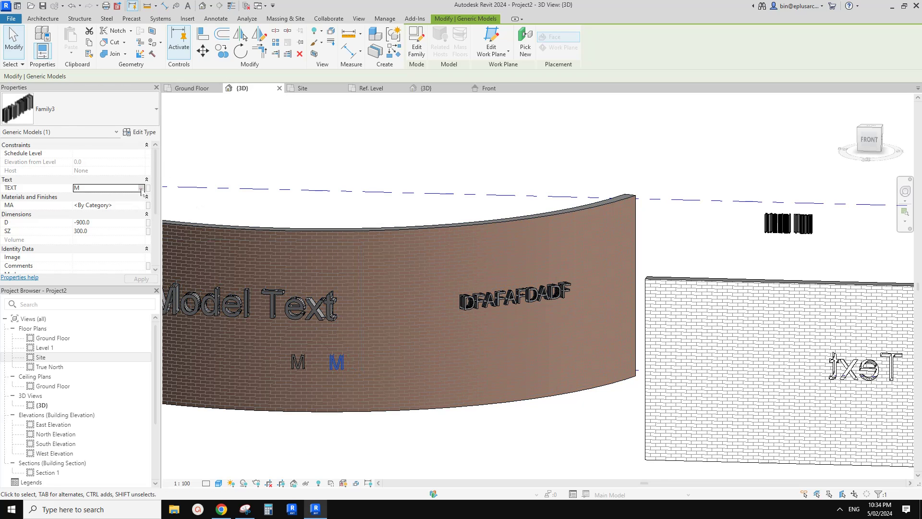
{"action": "left_click", "coordinate": [142, 189]}
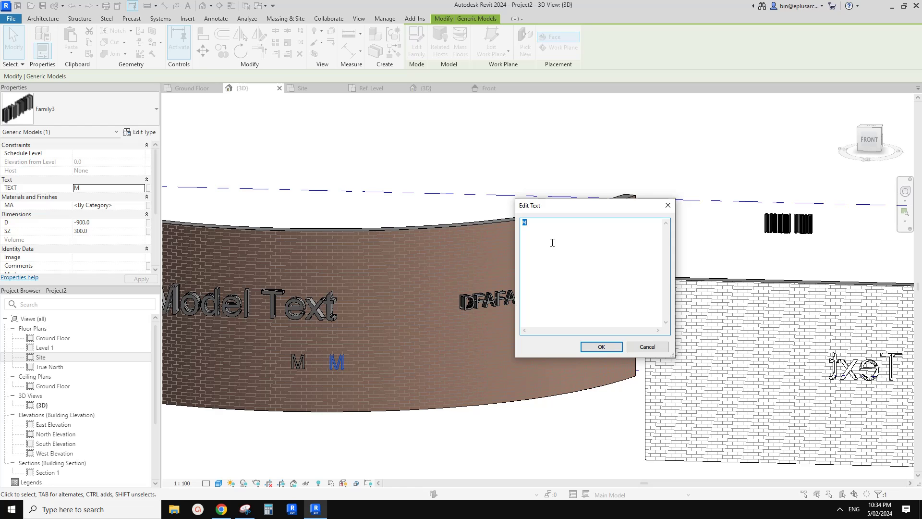
{"action": "type", "text": "O"}
{"action": "left_click", "coordinate": [603, 349]}
Try to copy the O farther right along the curved wall.
{"action": "scroll", "coordinate": [337, 361], "scroll_direction": "up", "scroll_amount": 2}
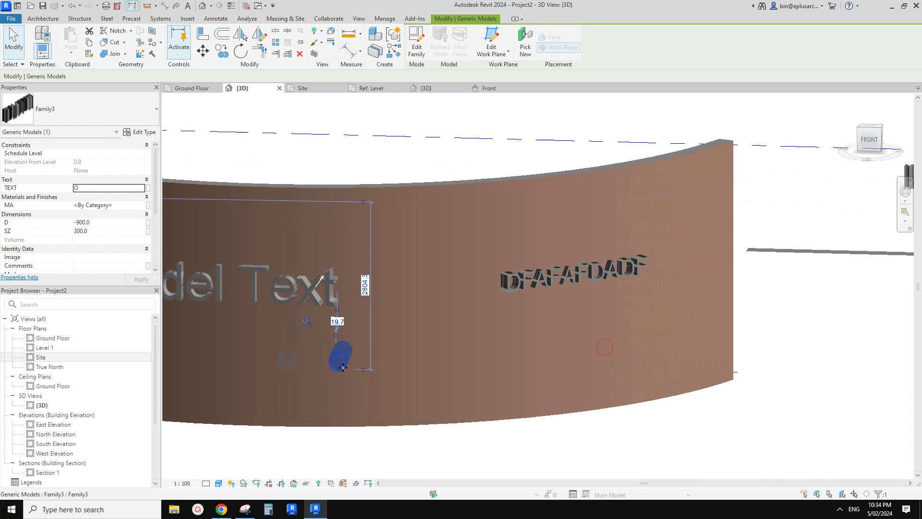
{"action": "key", "text": "c"}
{"action": "key", "text": "o"}
{"action": "left_click", "coordinate": [346, 364]}
{"action": "left_click", "coordinate": [407, 365]}
{"action": "key", "text": "Escape"}
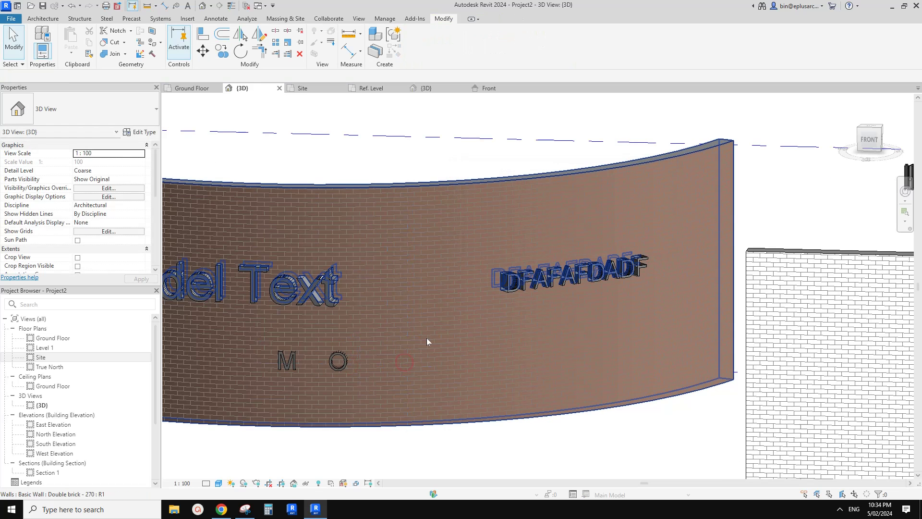
{"action": "left_click", "coordinate": [345, 364]}
{"action": "key", "text": "c"}
{"action": "key", "text": "o"}
{"action": "left_click", "coordinate": [347, 366]}
{"action": "left_click", "coordinate": [399, 364]}
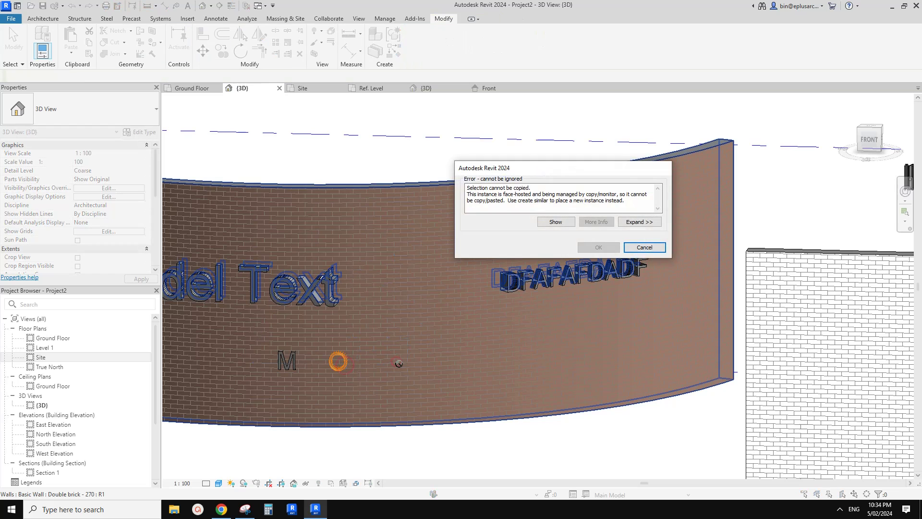
{"action": "key", "text": "Escape"}
Place a similar instance to the right of the O on the curved wall and set its text to D.
{"action": "key", "text": "c"}
{"action": "key", "text": "s"}
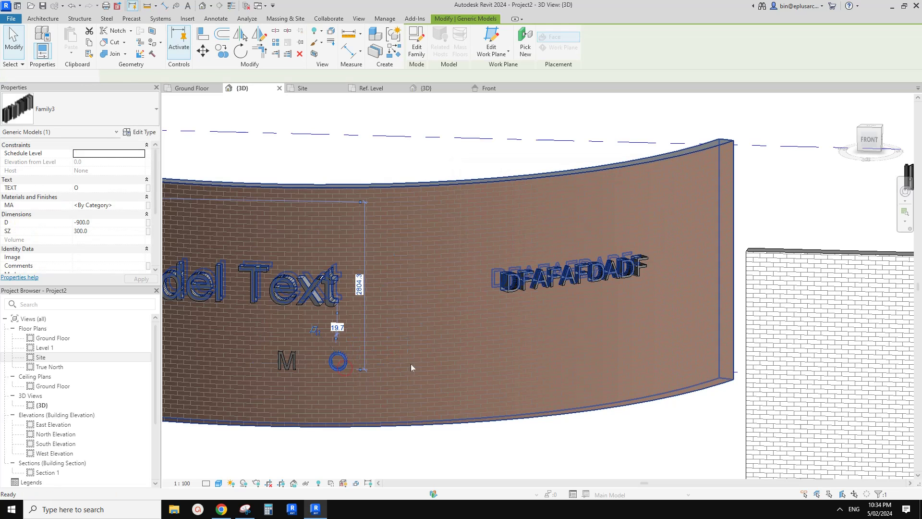
{"action": "left_click", "coordinate": [400, 363]}
{"action": "key", "text": "Escape"}
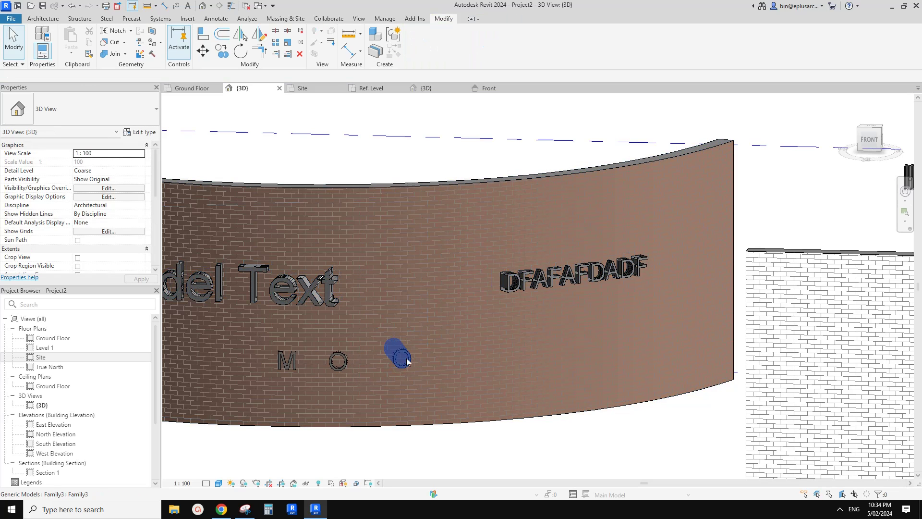
{"action": "left_click", "coordinate": [141, 188]}
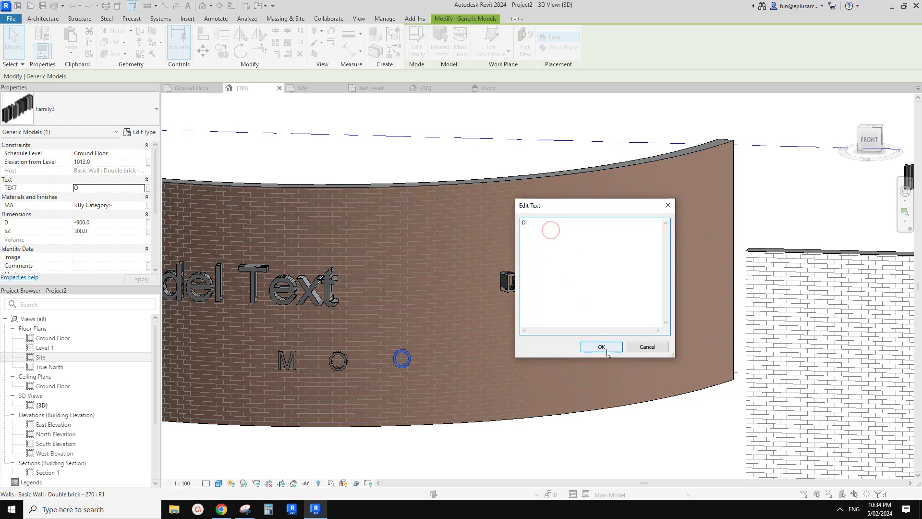
{"action": "left_click", "coordinate": [602, 348]}
Copy the D to the right along the curved wall and change the copy's text to E.
{"action": "key", "text": "c"}
{"action": "key", "text": "o"}
{"action": "left_click", "coordinate": [409, 365]}
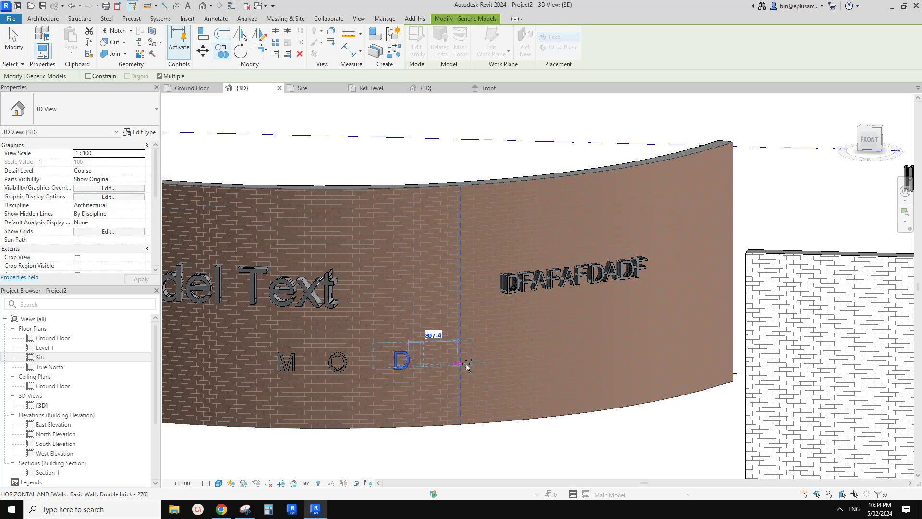
{"action": "left_click", "coordinate": [466, 358]}
{"action": "double_click", "coordinate": [460, 351]}
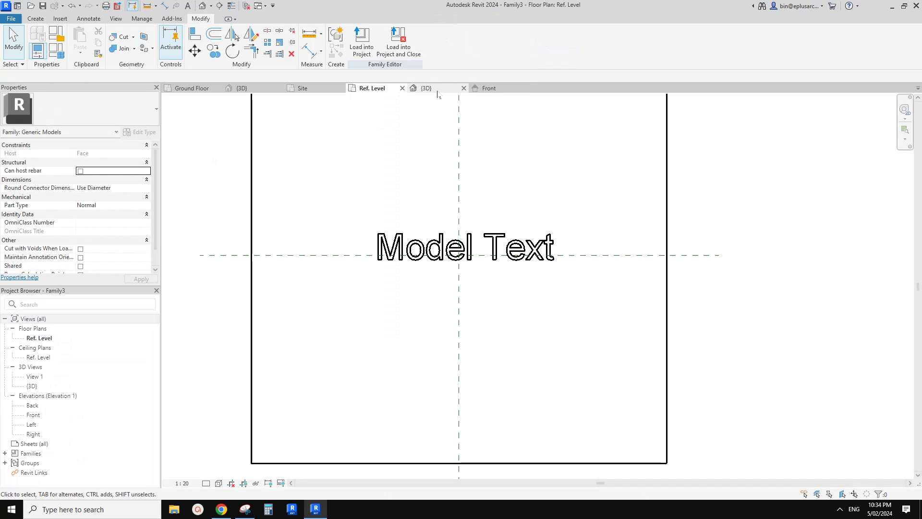
{"action": "left_click", "coordinate": [403, 88]}
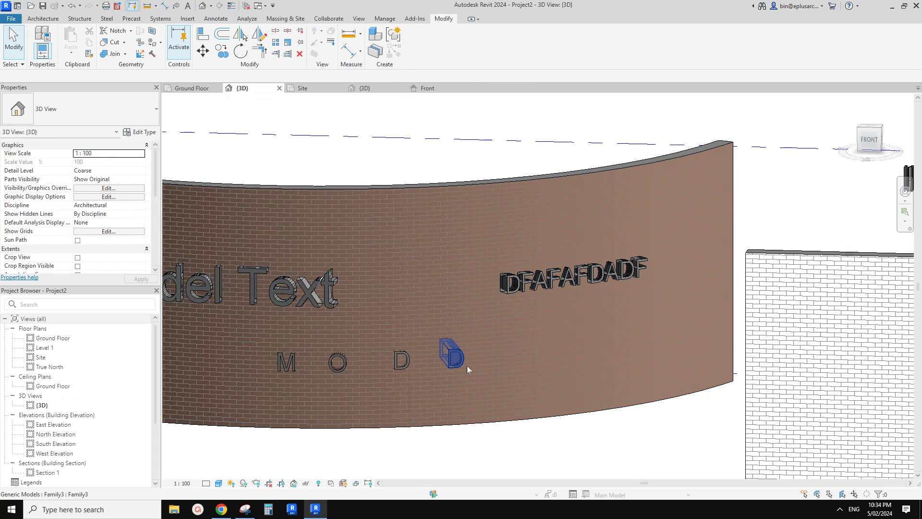
{"action": "left_click", "coordinate": [464, 364]}
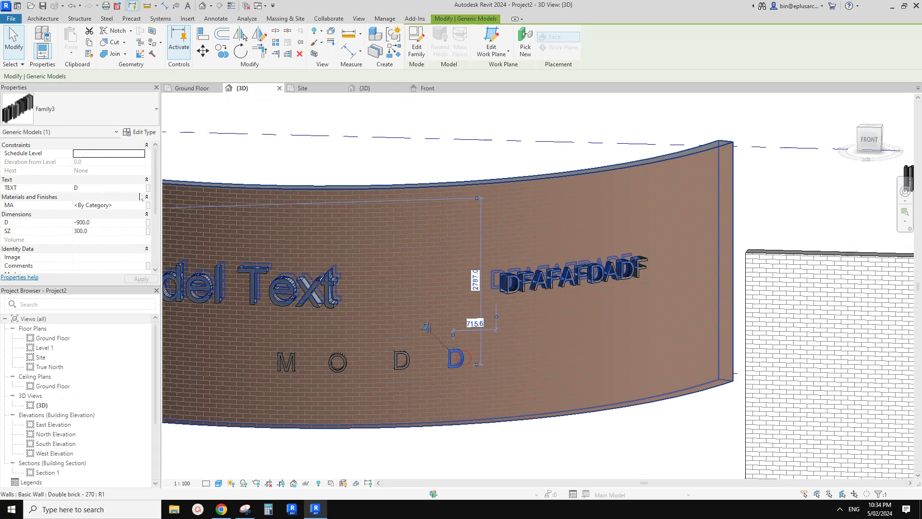
{"action": "left_click", "coordinate": [139, 187]}
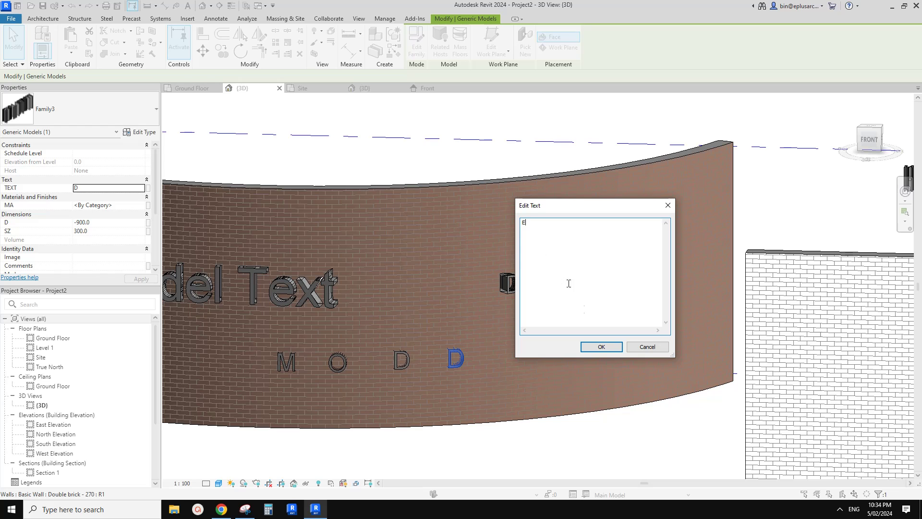
{"action": "type", "text": "E"}
{"action": "left_click", "coordinate": [601, 347]}
Try to copy the E farther right along the curved wall.
{"action": "key", "text": "c"}
{"action": "key", "text": "o"}
{"action": "left_click", "coordinate": [460, 359]}
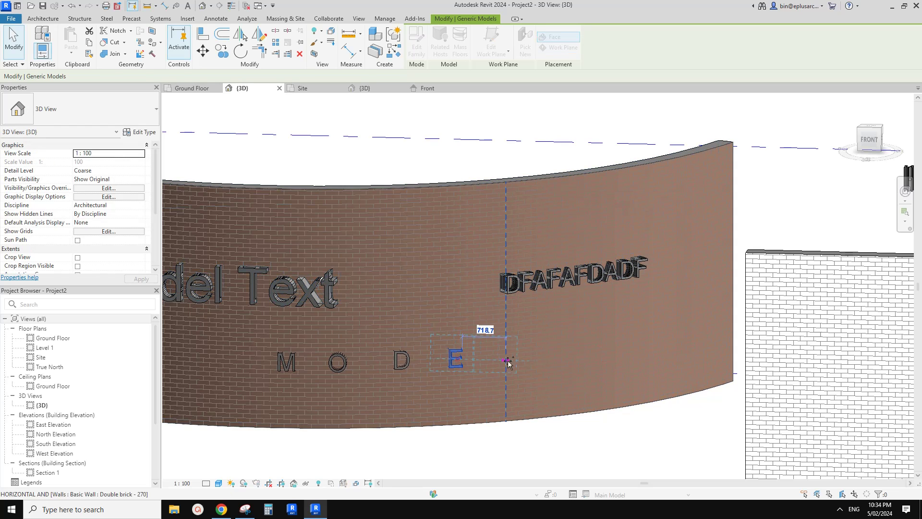
{"action": "left_click", "coordinate": [528, 356]}
{"action": "left_click", "coordinate": [645, 247]}
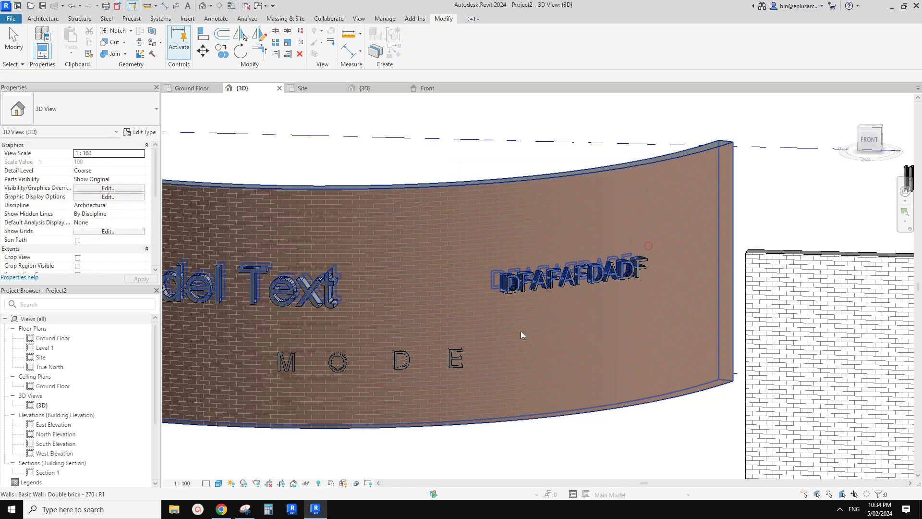
Place a similar instance of the E to its right on the curved wall's face.
{"action": "left_click", "coordinate": [460, 358]}
{"action": "middle_click_drag", "start_coordinate": [502, 362], "coordinate": [483, 369], "text": "shift"}
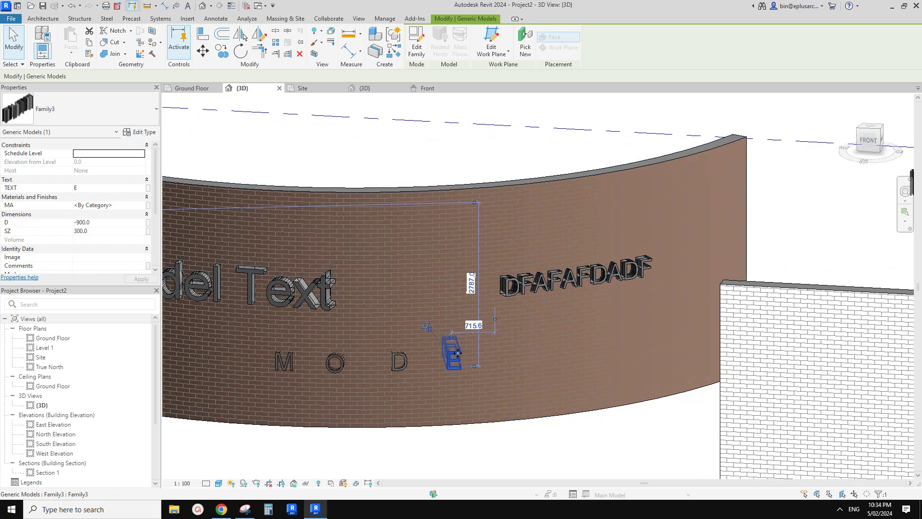
{"action": "key", "text": "c"}
{"action": "key", "text": "s"}
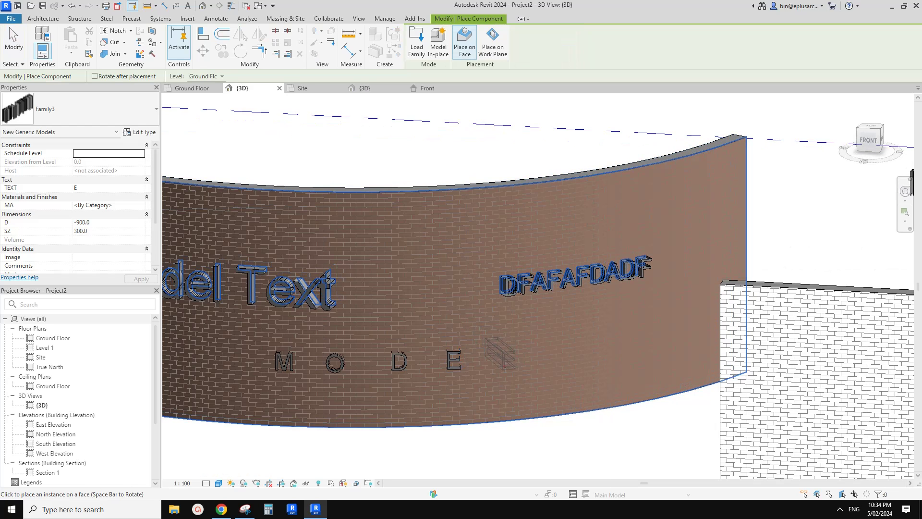
{"action": "left_click", "coordinate": [529, 366]}
{"action": "key", "text": "Escape"}
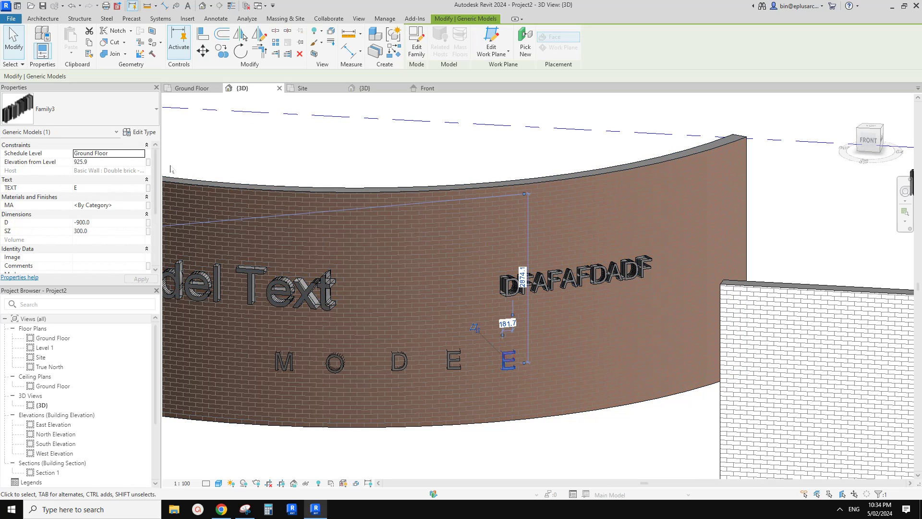
Change the text of the last E on the curved wall to L.
{"action": "left_click", "coordinate": [146, 188]}
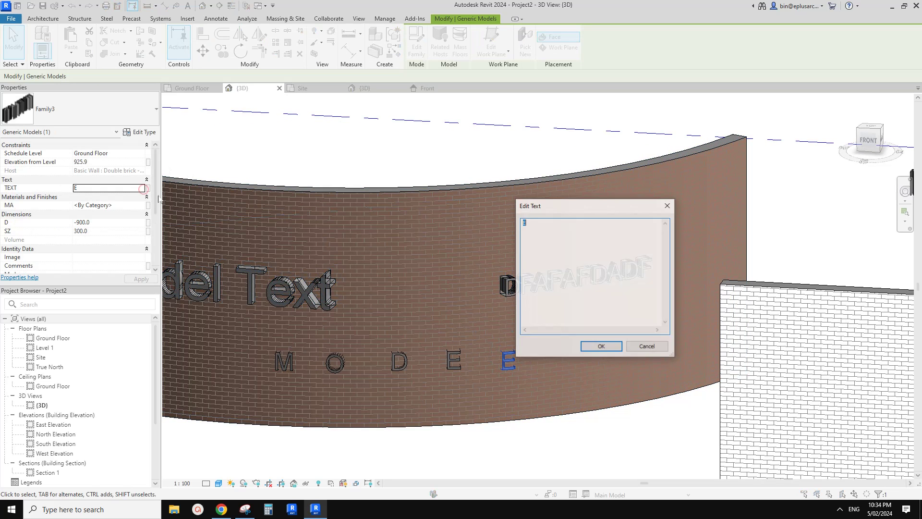
{"action": "left_click", "coordinate": [601, 348]}
{"action": "middle_click_drag", "start_coordinate": [618, 333], "coordinate": [572, 375]}
{"action": "key", "text": "Escape"}
Rehost the letter O on the curved wall's face between M and D using Pick New work plane.
{"action": "middle_click_drag", "start_coordinate": [439, 338], "coordinate": [432, 451], "text": "shift"}
{"action": "scroll", "coordinate": [422, 354], "scroll_direction": "up", "scroll_amount": 2}
{"action": "middle_click_drag", "start_coordinate": [418, 283], "coordinate": [432, 394], "text": "shift"}
{"action": "left_click", "coordinate": [349, 367]}
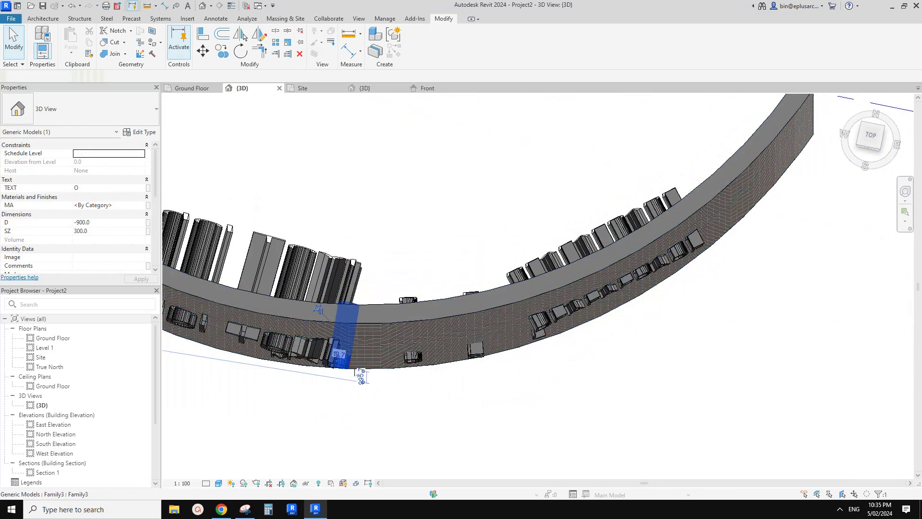
{"action": "middle_click_drag", "start_coordinate": [358, 376], "coordinate": [339, 319], "text": "shift"}
{"action": "scroll", "coordinate": [333, 365], "scroll_direction": "up", "scroll_amount": 2}
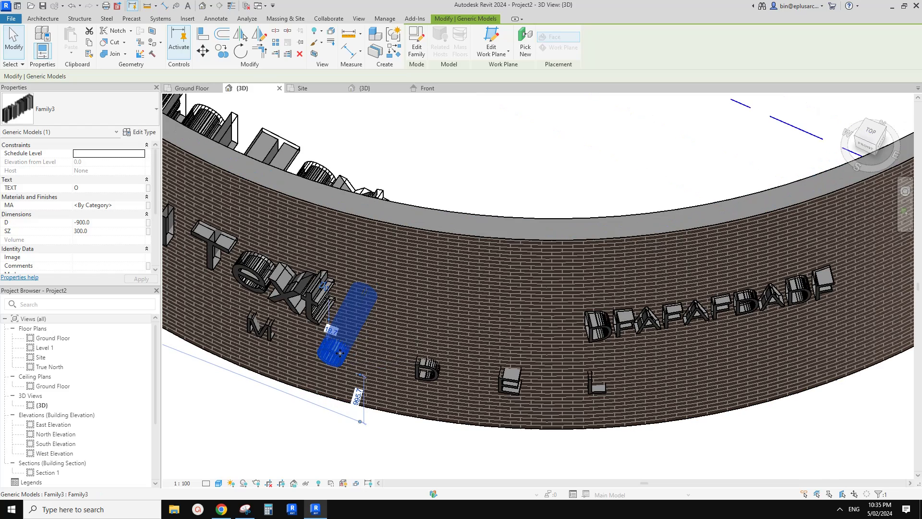
{"action": "mouse_move", "coordinate": [340, 353]}
{"action": "middle_mouse_down", "text": "shift"}
{"action": "mouse_move", "coordinate": [212, 302]}
{"action": "mouse_move", "coordinate": [342, 342]}
{"action": "middle_mouse_up", "text": "shift"}
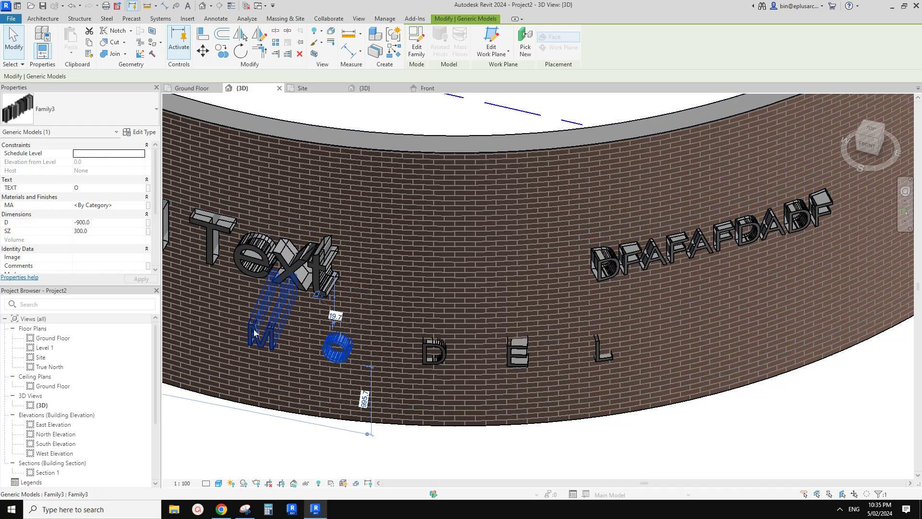
{"action": "middle_click_drag", "start_coordinate": [262, 332], "coordinate": [365, 322], "text": "shift"}
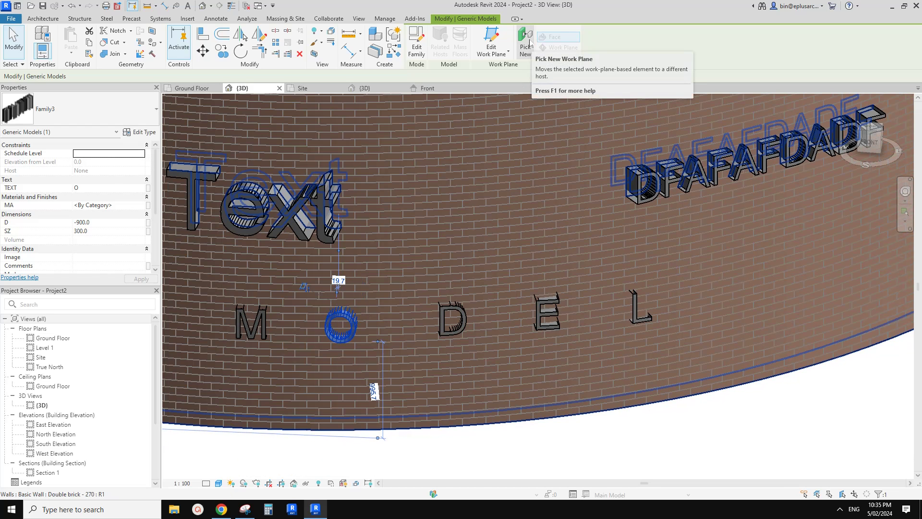
{"action": "left_click", "coordinate": [526, 42]}
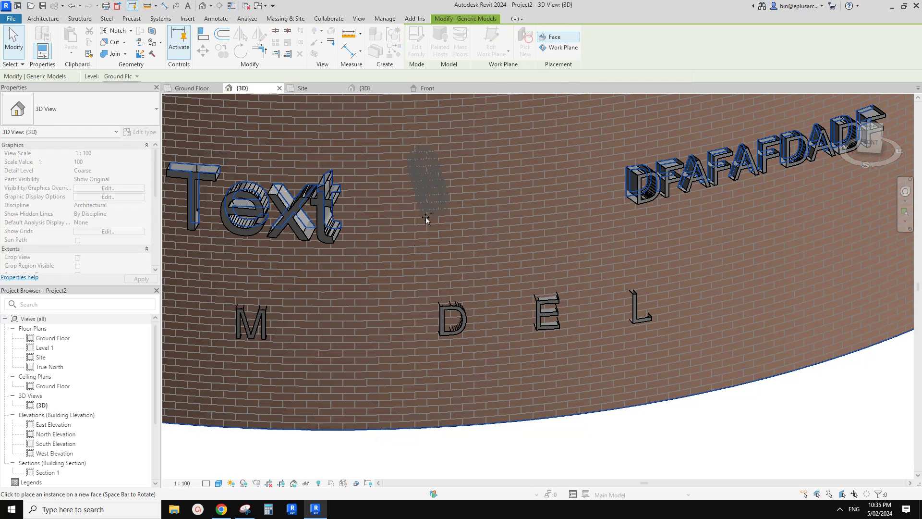
{"action": "left_click", "coordinate": [345, 324]}
{"action": "key", "text": "Escape"}
Rehost the letter E on the curved wall's face between D and L using Pick New work plane.
{"action": "left_click", "coordinate": [362, 319]}
{"action": "middle_click_drag", "start_coordinate": [363, 320], "coordinate": [415, 328], "text": "shift"}
{"action": "left_click", "coordinate": [413, 315]}
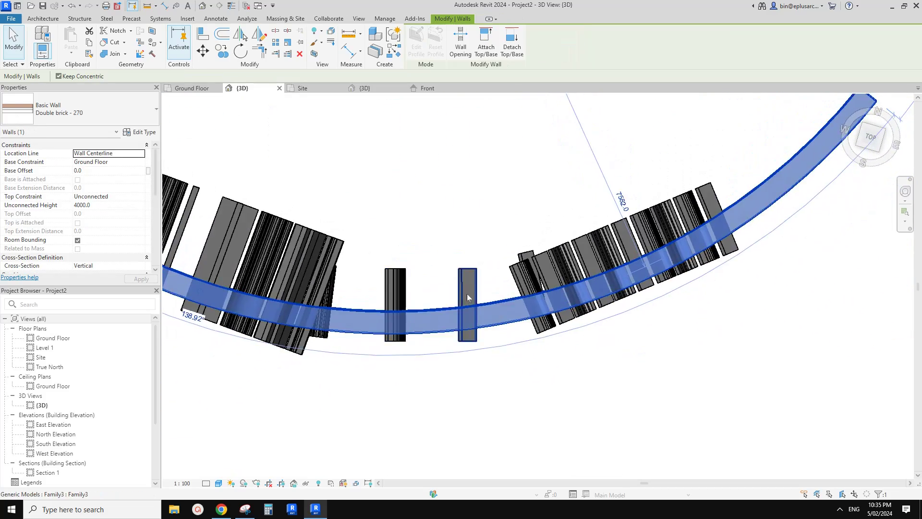
{"action": "left_click", "coordinate": [470, 290]}
{"action": "middle_click_drag", "start_coordinate": [470, 291], "coordinate": [486, 247], "text": "shift"}
{"action": "left_click", "coordinate": [530, 44]}
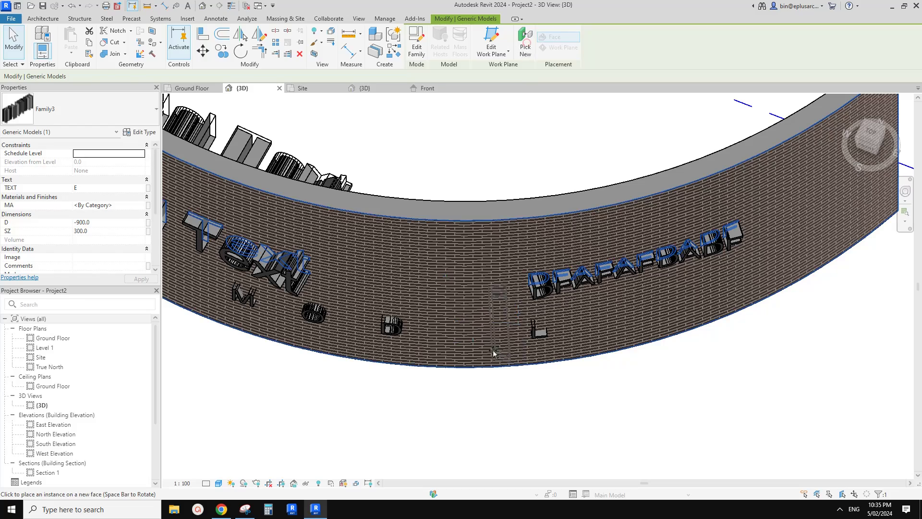
{"action": "left_click", "coordinate": [468, 334]}
{"action": "key", "text": "Escape"}
Nudge the rehosted E slightly upward on the curved wall, in line with its neighbouring letters.
{"action": "middle_click_drag", "start_coordinate": [572, 338], "coordinate": [425, 289], "text": "shift"}
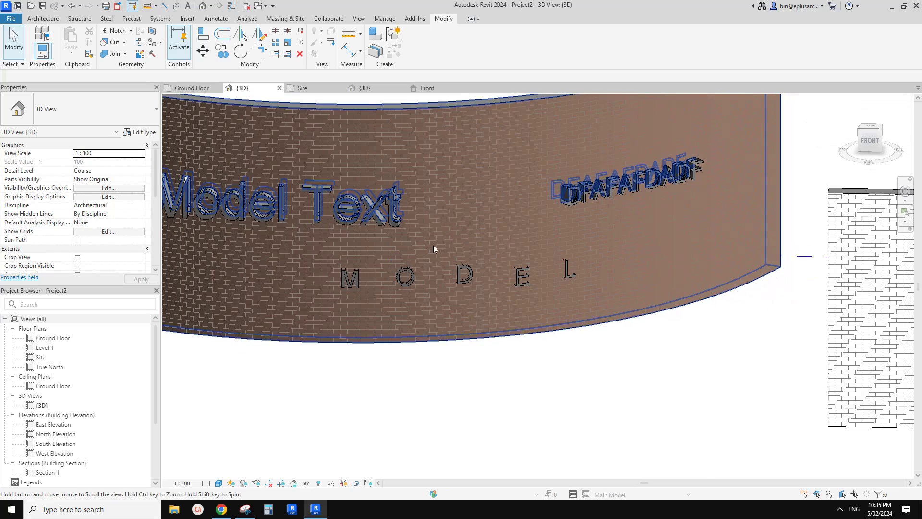
{"action": "middle_click_drag", "start_coordinate": [433, 246], "coordinate": [484, 241]}
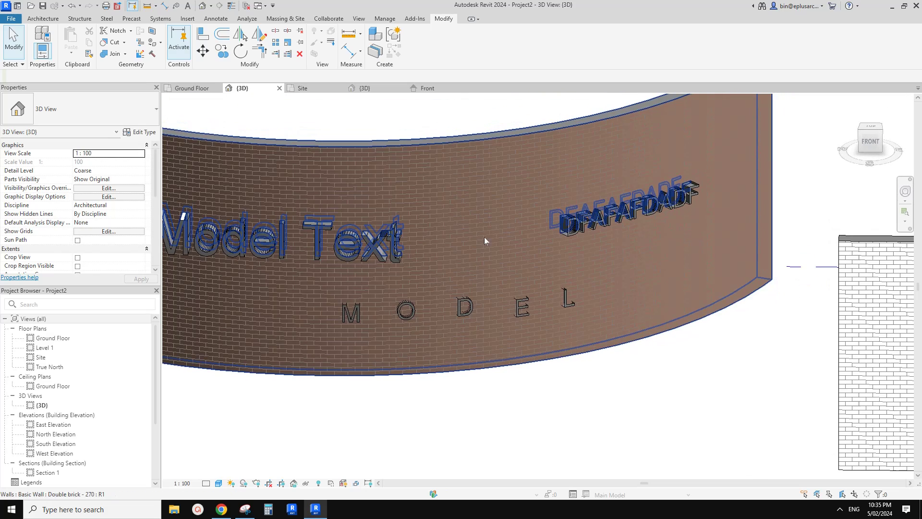
{"action": "middle_click_drag", "start_coordinate": [579, 266], "coordinate": [529, 276]}
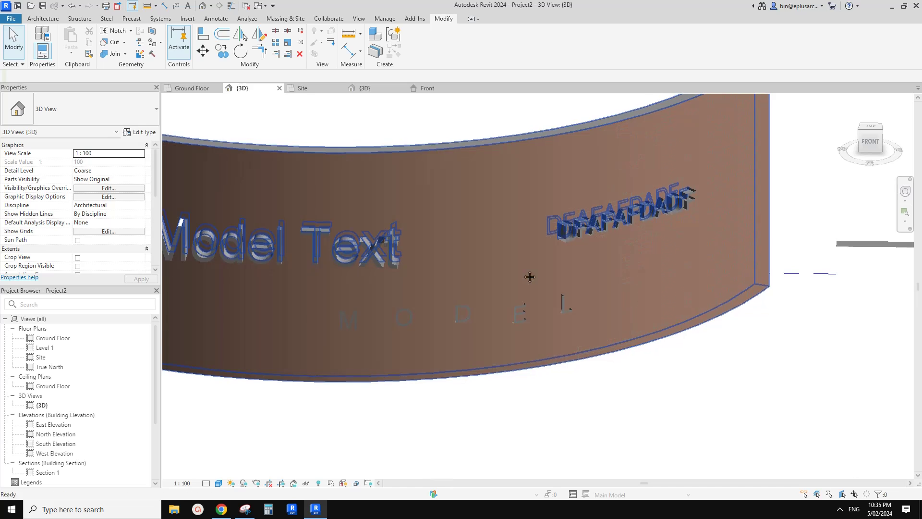
{"action": "mouse_move", "coordinate": [523, 315]}
{"action": "left_mouse_down"}
{"action": "mouse_move", "coordinate": [560, 316]}
{"action": "mouse_move", "coordinate": [524, 312]}
{"action": "left_mouse_up"}
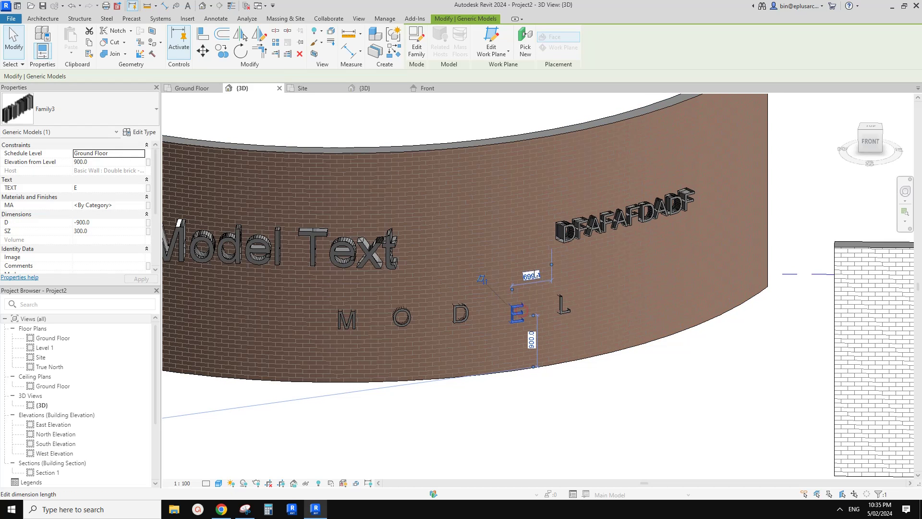
{"action": "scroll", "coordinate": [524, 281], "scroll_direction": "up", "scroll_amount": 1}
Join the letters M, O, D, E and L to the curved wall one by one so they cut through it.
{"action": "left_click", "coordinate": [110, 55]}
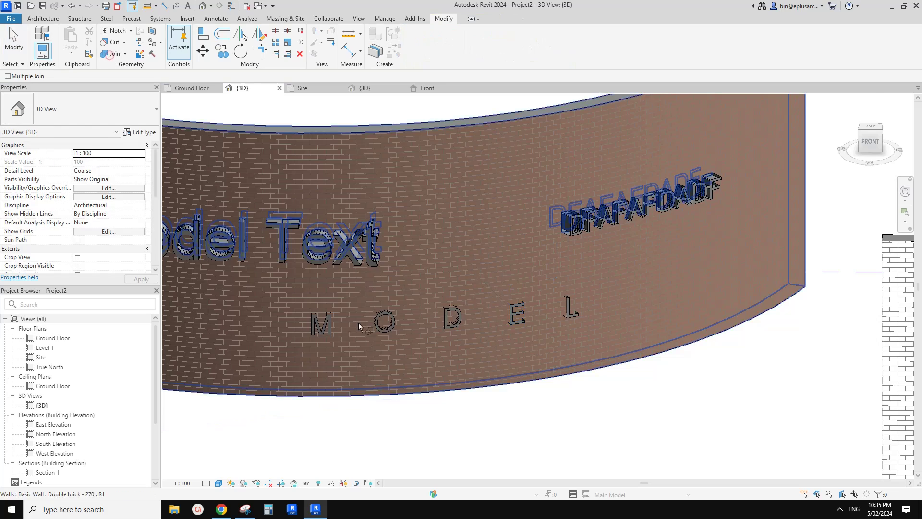
{"action": "scroll", "coordinate": [325, 321], "scroll_direction": "up", "scroll_amount": 1}
{"action": "left_click", "coordinate": [325, 320]}
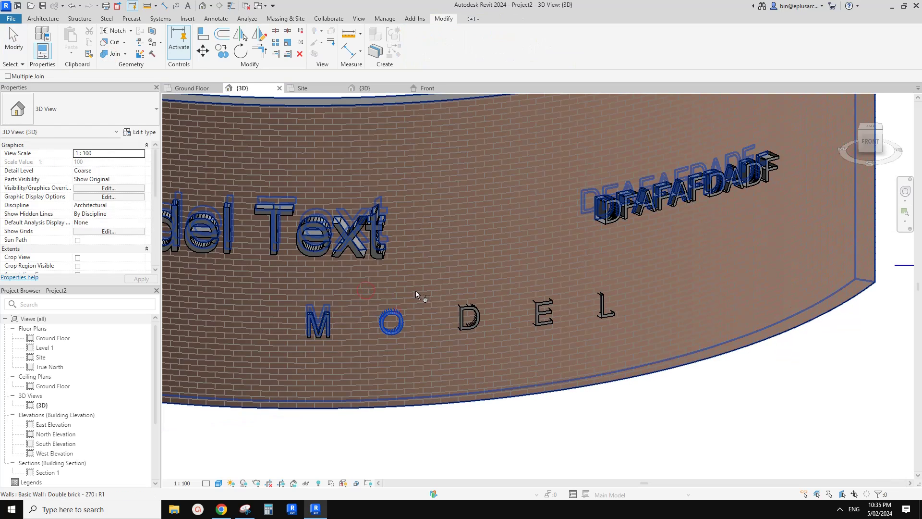
{"action": "middle_click_drag", "start_coordinate": [460, 306], "coordinate": [569, 284], "text": "shift"}
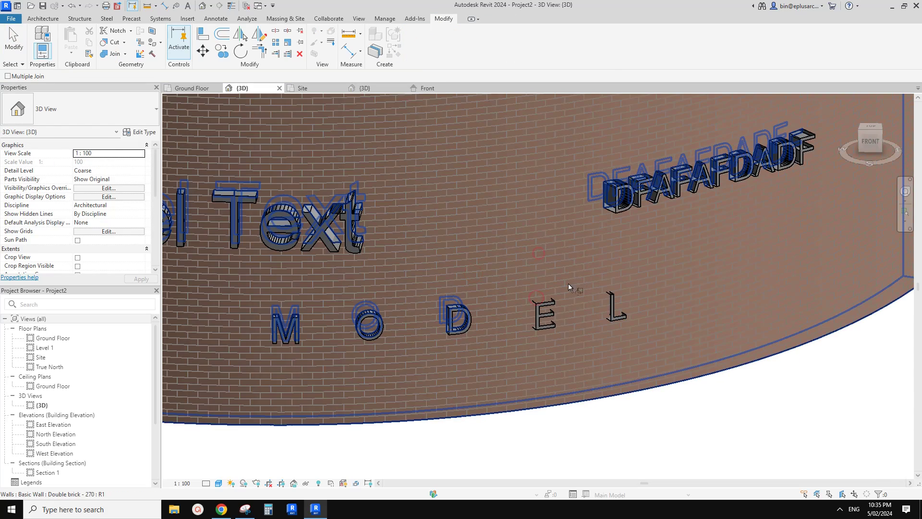
{"action": "left_click", "coordinate": [548, 302]}
{"action": "left_click", "coordinate": [550, 310]}
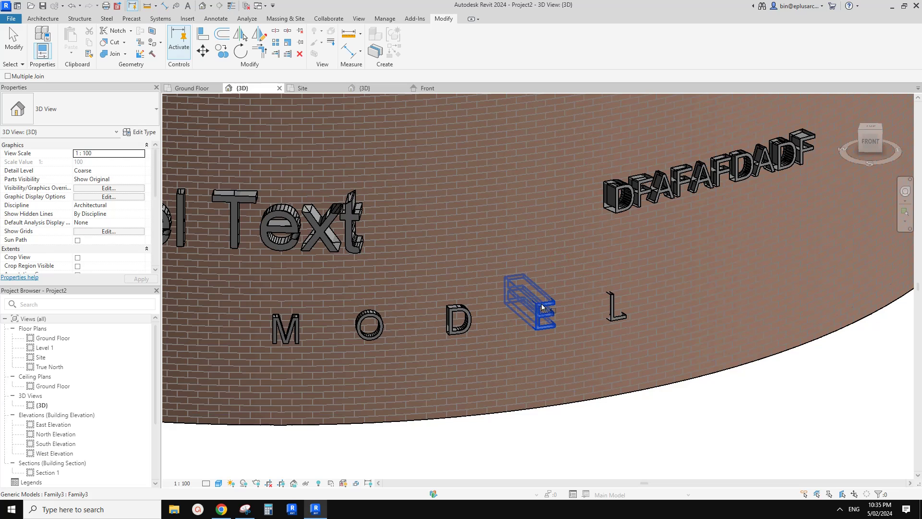
{"action": "key", "text": "Escape"}
{"action": "key", "text": "Escape"}
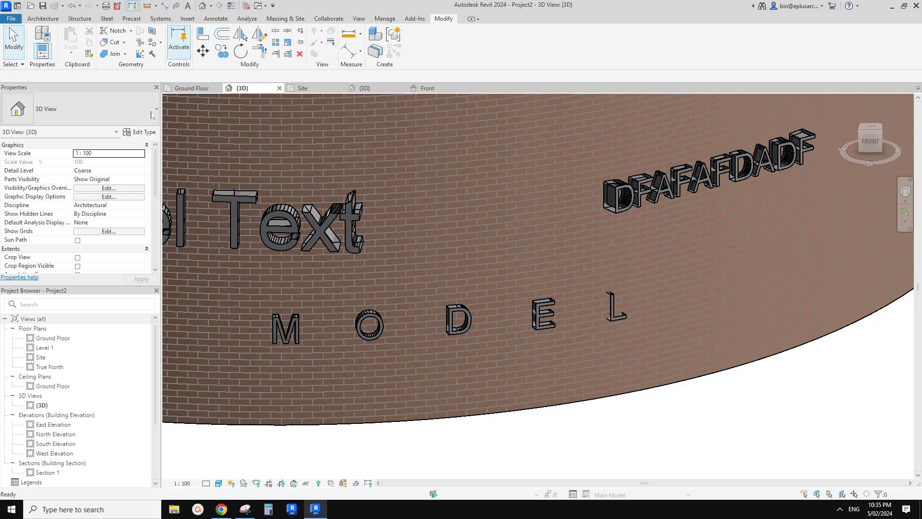
{"action": "left_click", "coordinate": [111, 53]}
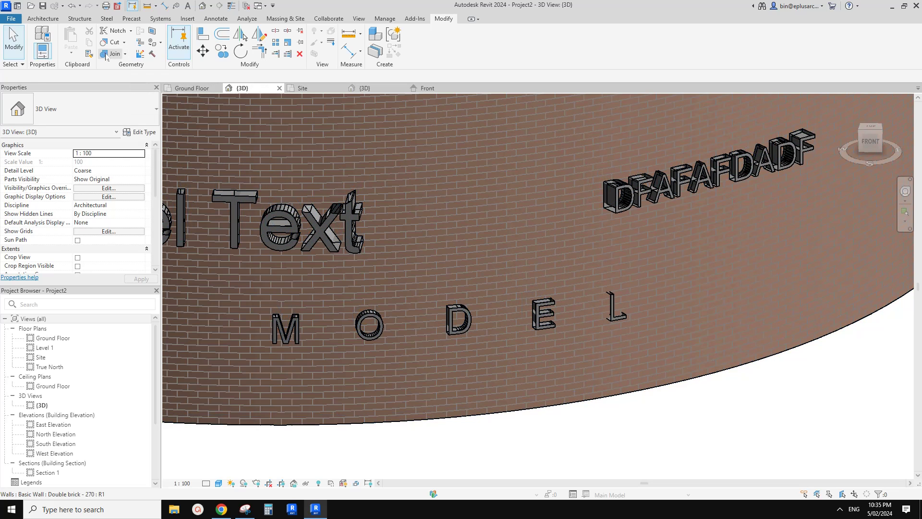
{"action": "left_click", "coordinate": [613, 295]}
{"action": "left_click", "coordinate": [583, 248]}
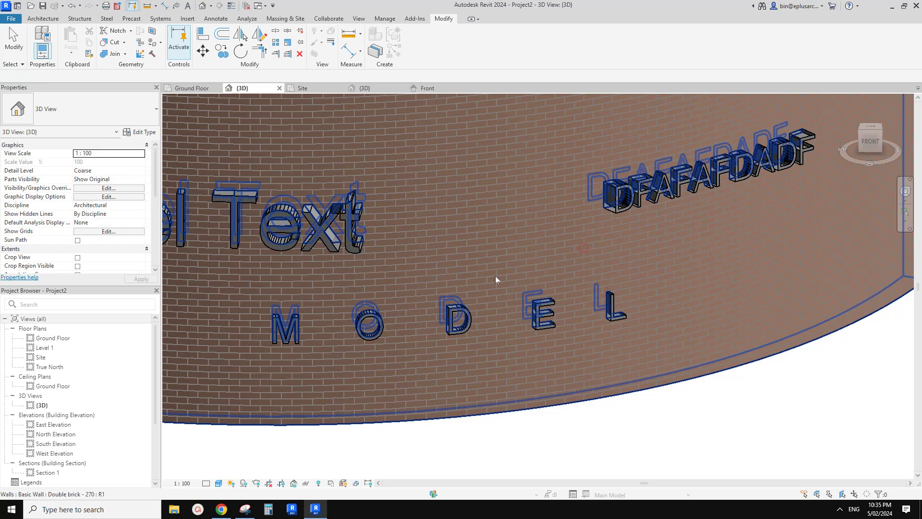
{"action": "key", "text": "Escape"}
Select all instances of the O's text family and hide them in the 3D view to expose the cut-outs.
{"action": "left_click", "coordinate": [371, 311]}
{"action": "key", "text": "s"}
{"action": "key", "text": "a"}
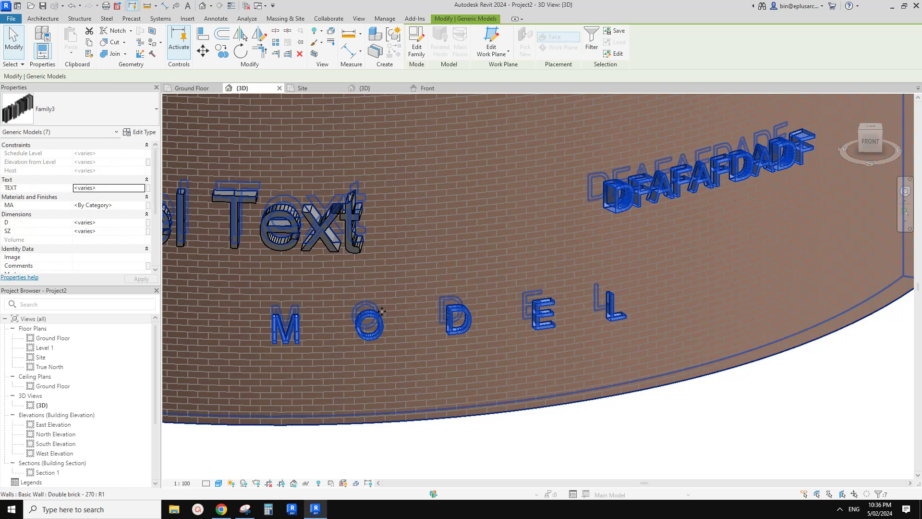
{"action": "key", "text": "h"}
{"action": "middle_click_drag", "start_coordinate": [458, 250], "coordinate": [371, 327], "text": "shift"}
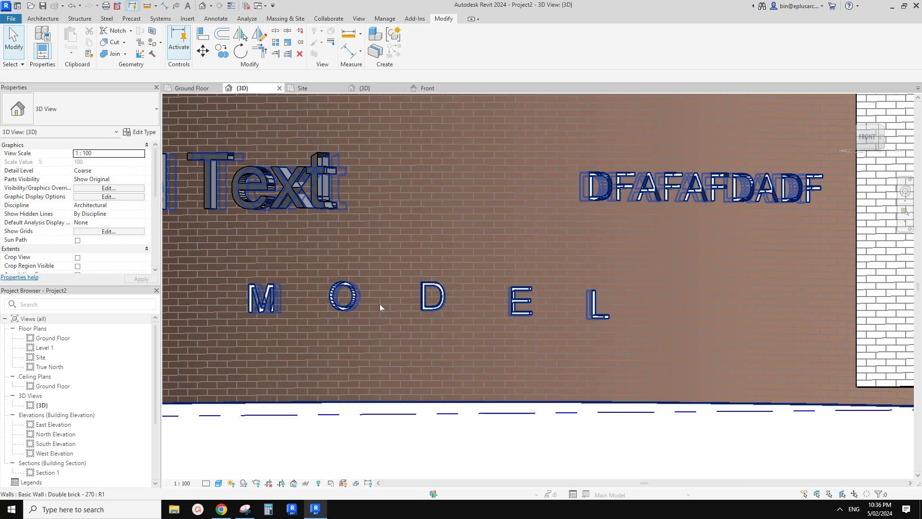